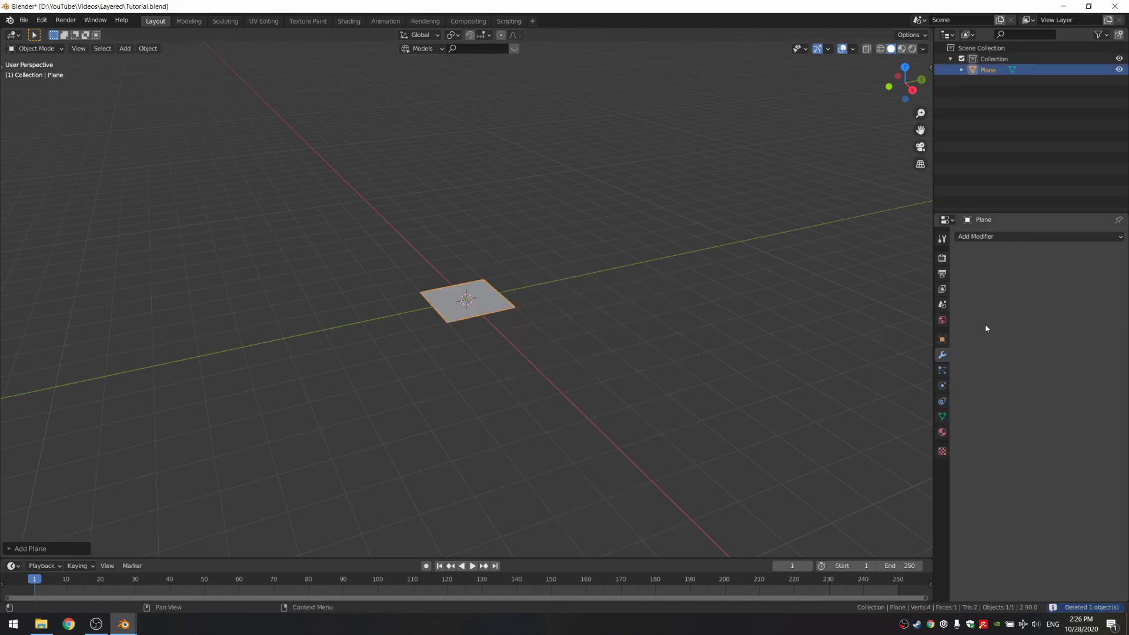
# Add an Array modifier to the plane with the Fit Length type and a length of 2 m.
pyautogui.click(999, 237)
pyautogui.click(990, 259)
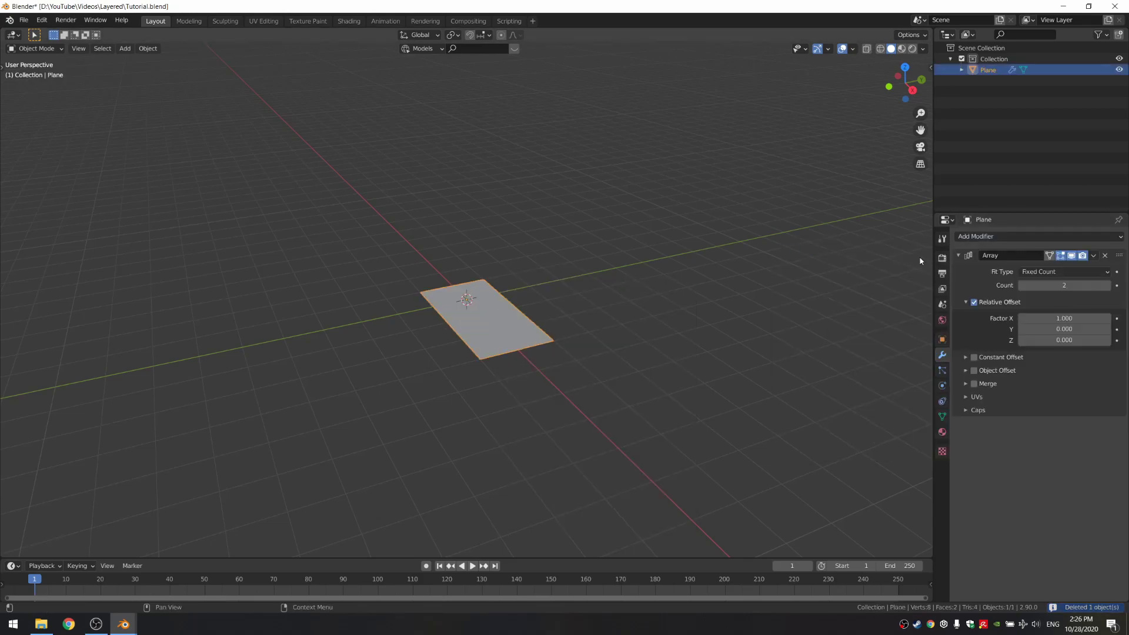
pyautogui.click(1053, 271)
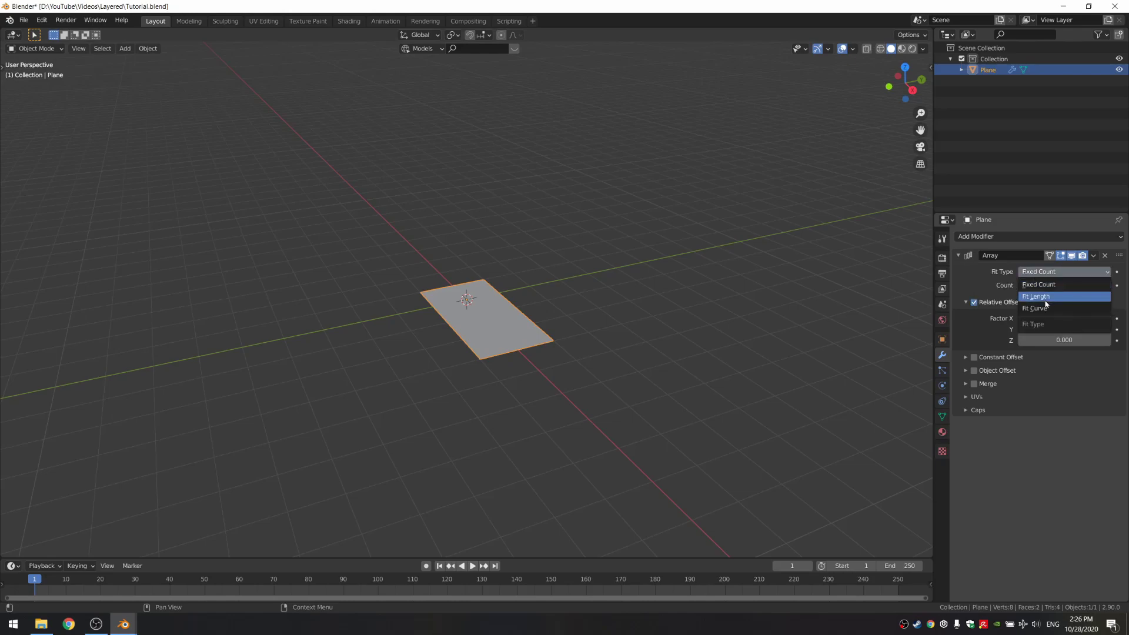
pyautogui.click(1037, 297)
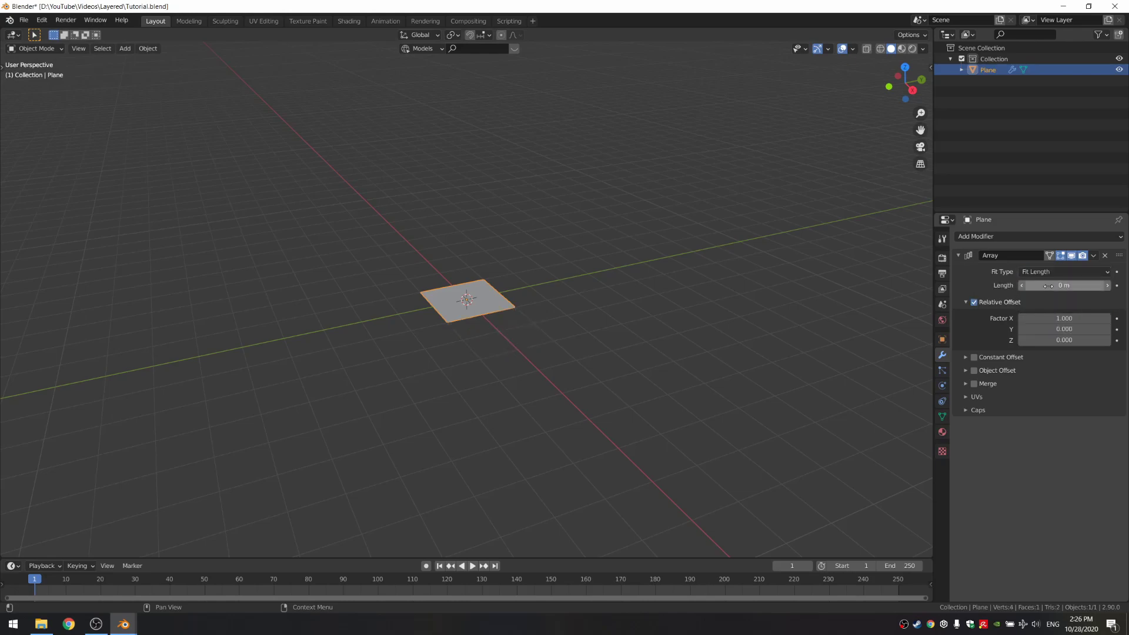
pyautogui.click(1035, 286)
pyautogui.write('2')
pyautogui.press('Return')
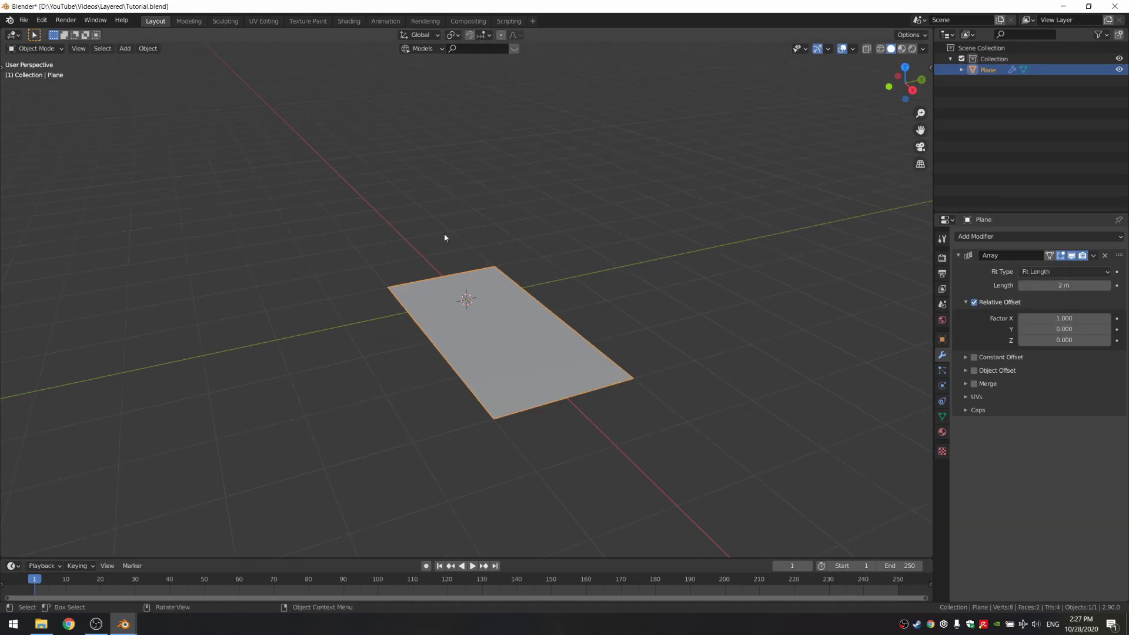
# Replace the array's relative offset with a constant offset of 2 m along Z.
pyautogui.click(974, 303)
pyautogui.click(966, 303)
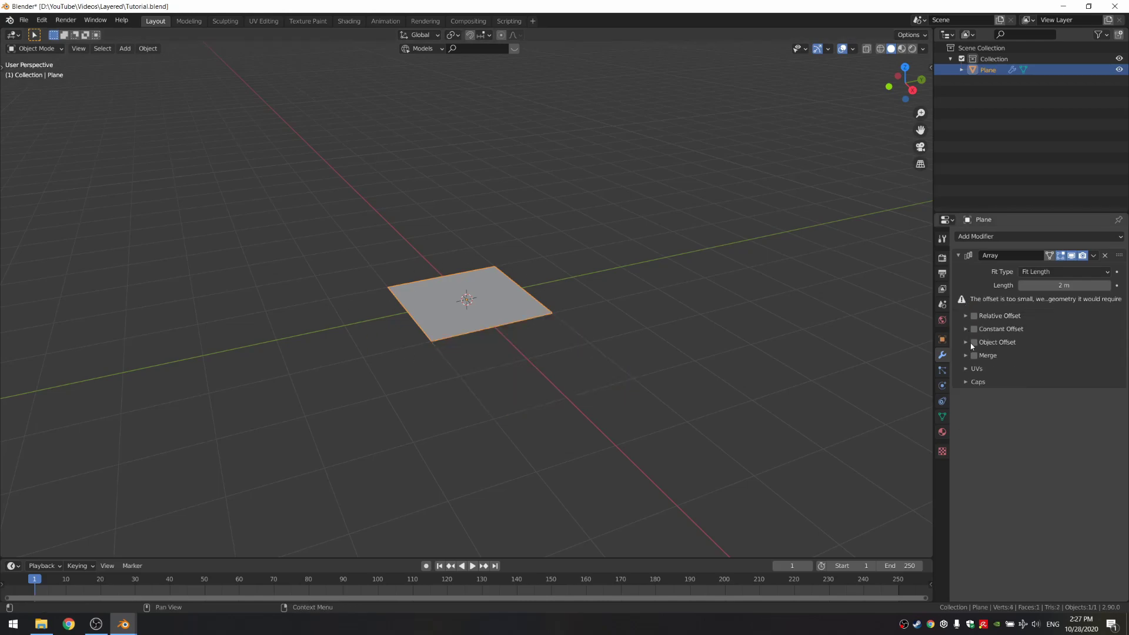
pyautogui.click(974, 329)
pyautogui.click(966, 329)
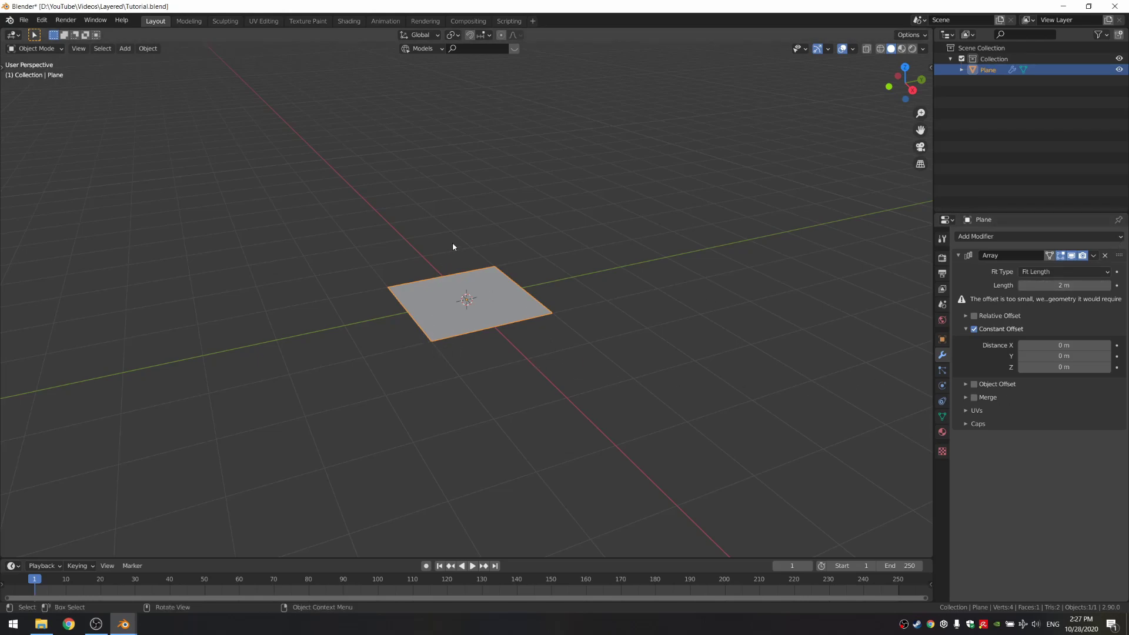
pyautogui.moveTo(454, 247); pyautogui.dragTo(453, 194, button='middle')
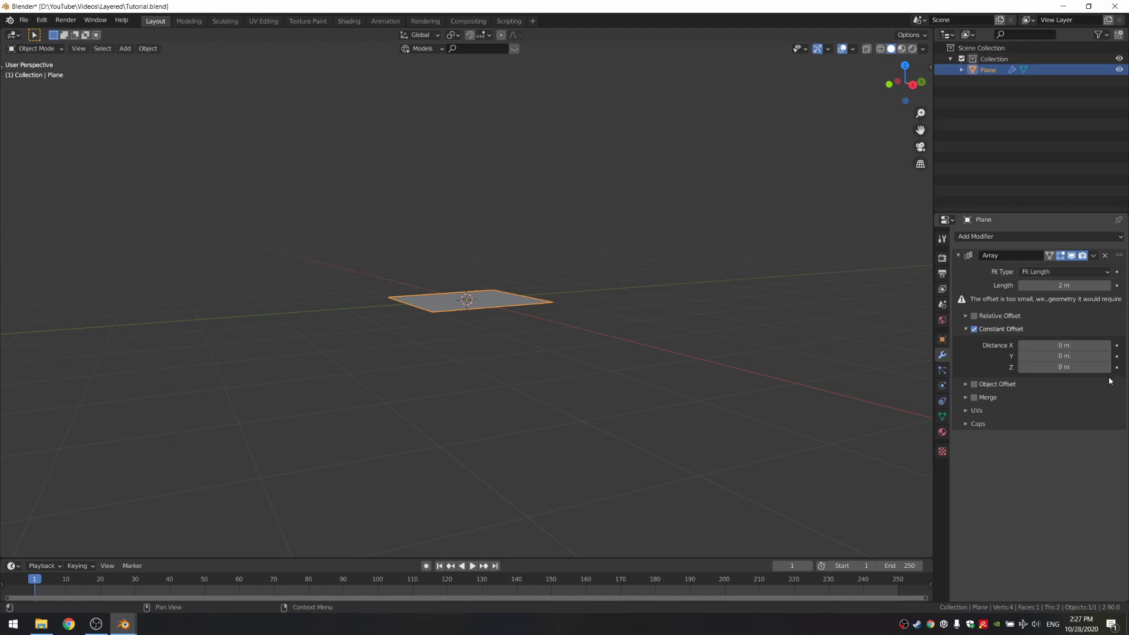
pyautogui.click(999, 366)
pyautogui.write('2')
pyautogui.press('Return')
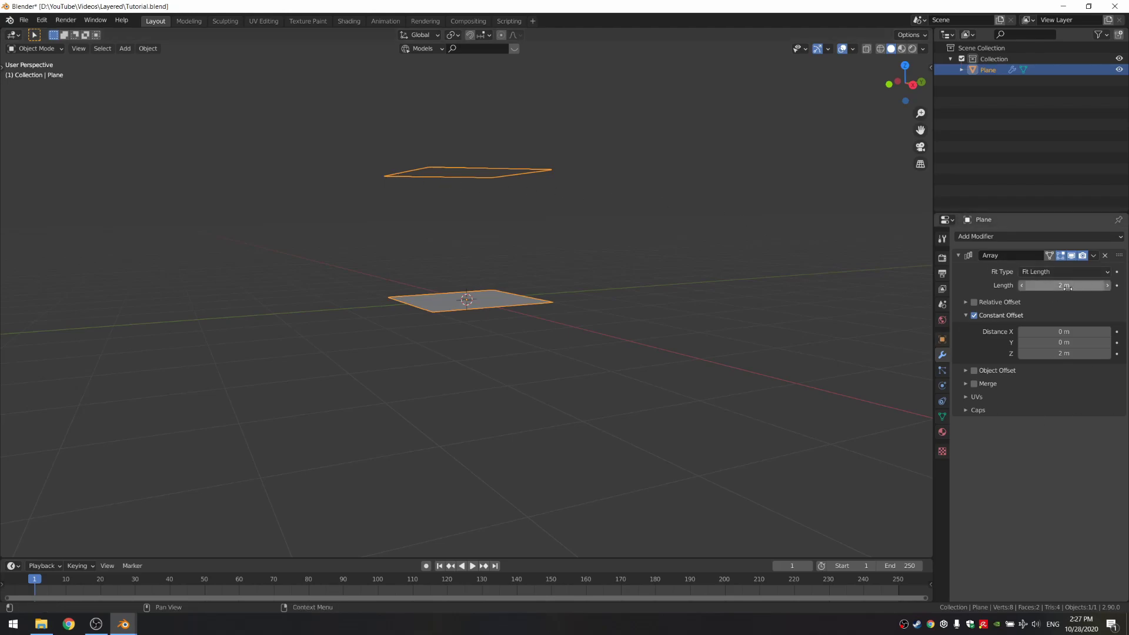
# Set the array's constant Z offset to 2/50 m and save the file.
pyautogui.scroll(-1, 555, 262)
pyautogui.moveTo(478, 239); pyautogui.dragTo(465, 307, button='middle')
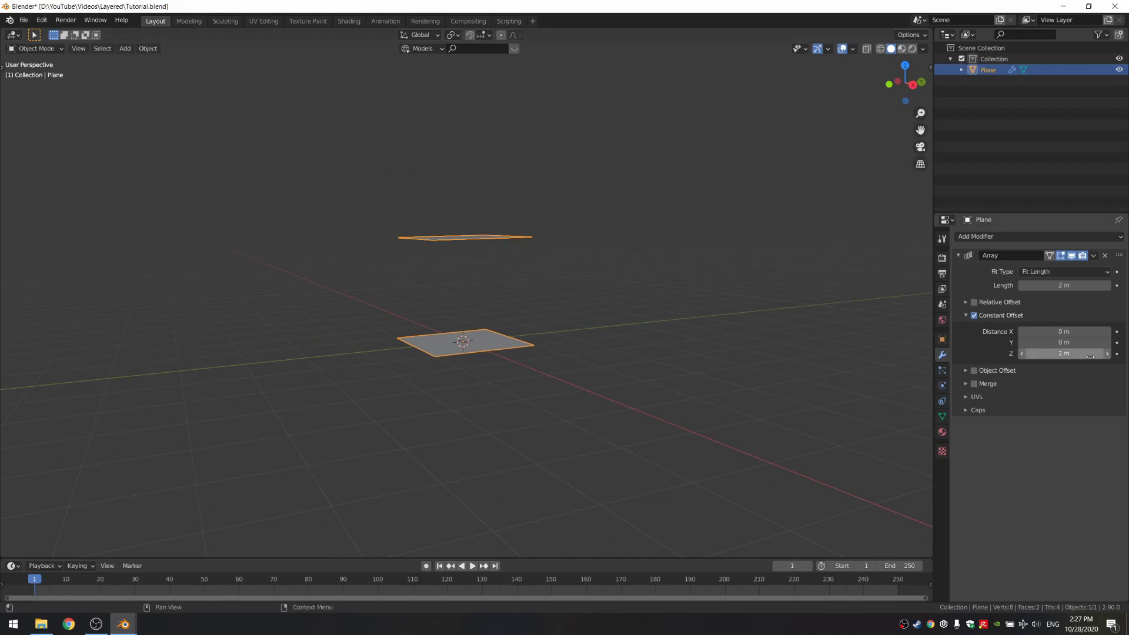
pyautogui.click(1024, 354)
pyautogui.doubleClick(1068, 352)
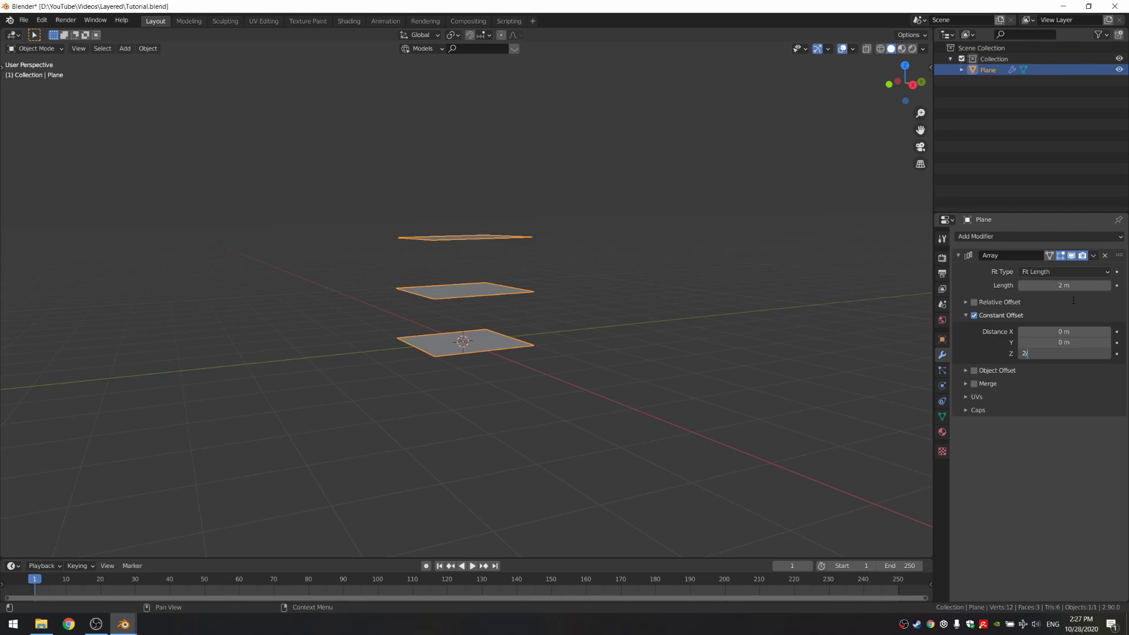
pyautogui.write('2/50')
pyautogui.press('Return')
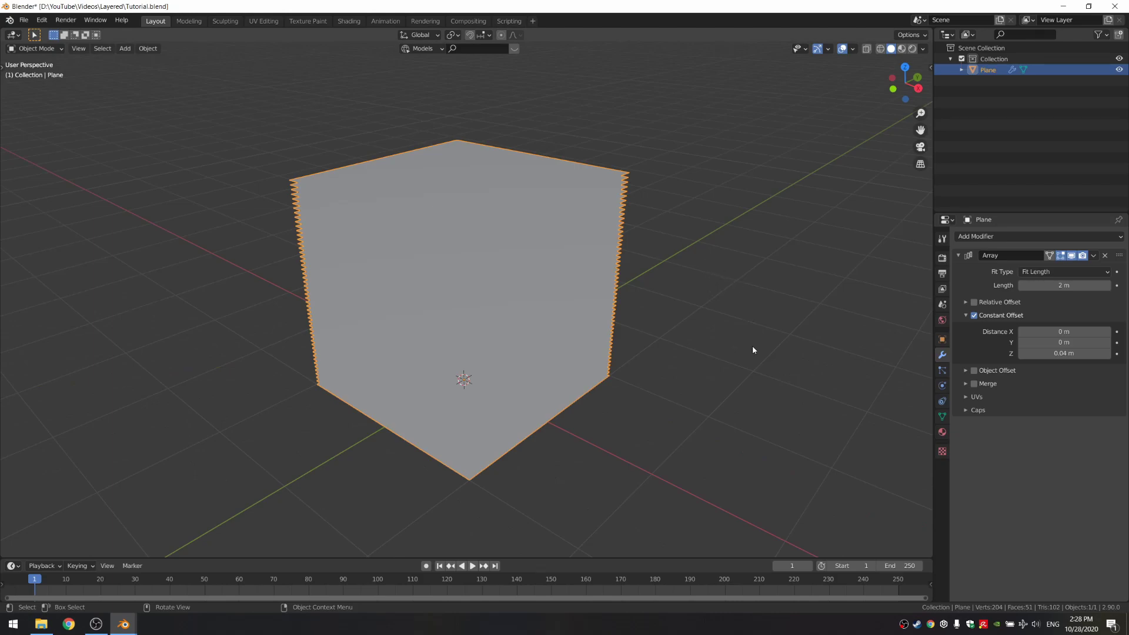
pyautogui.hotkey('ctrl', 's')
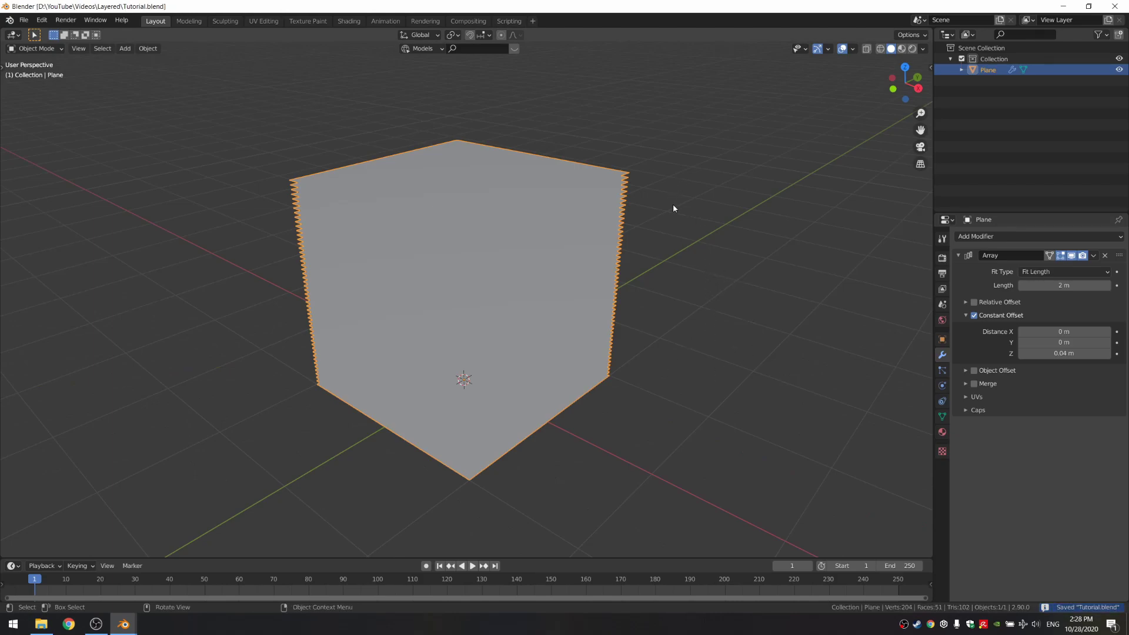
# Switch the viewport to Material Preview shading and split off a Shader Editor beside it.
pyautogui.press('z')
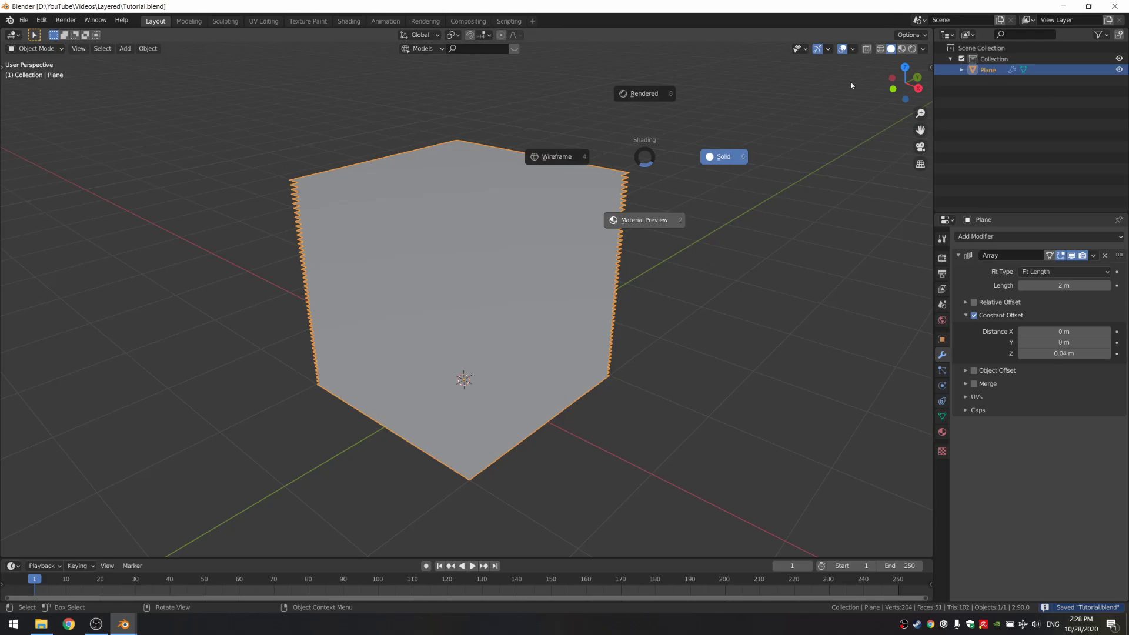
pyautogui.click(931, 32)
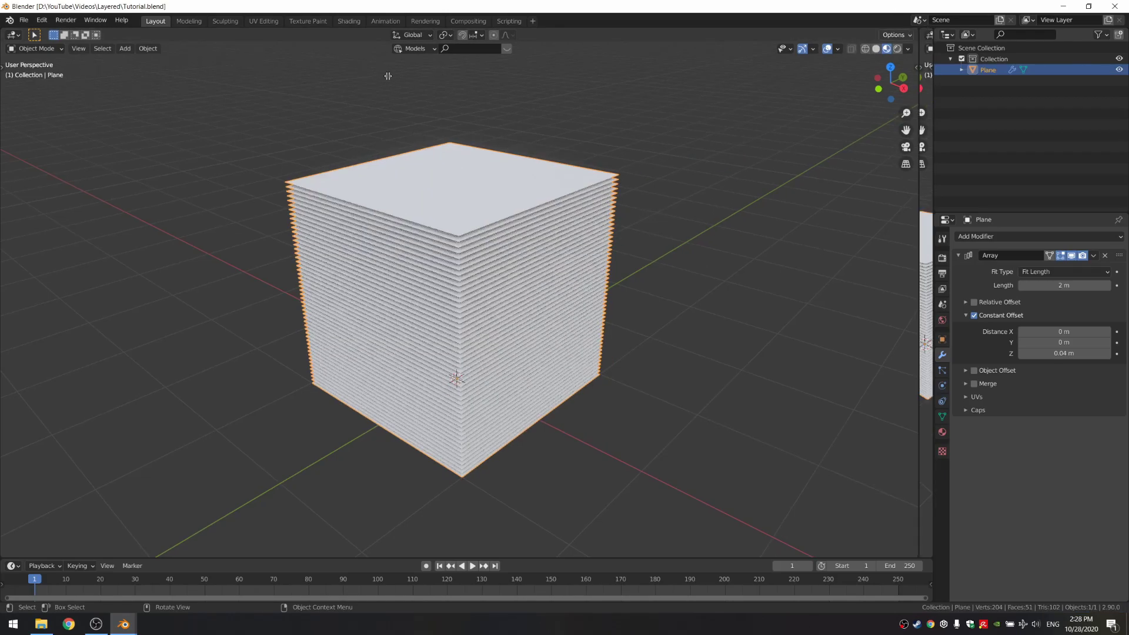
pyautogui.moveTo(932, 29); pyautogui.dragTo(379, 35)
pyautogui.click(390, 34)
pyautogui.click(407, 162)
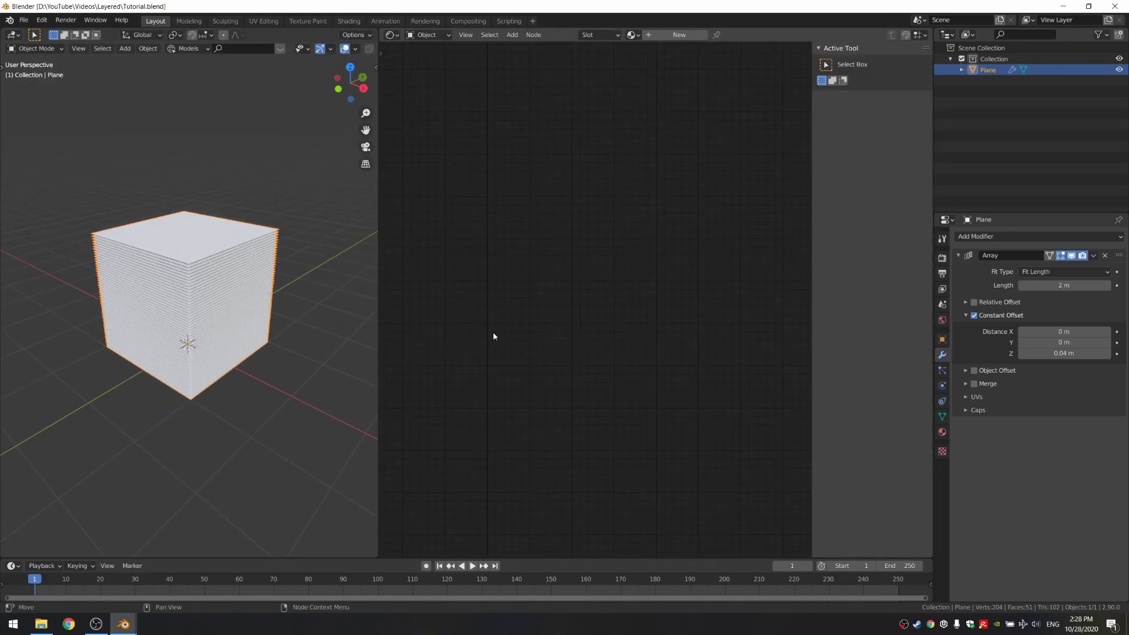
# Create a new material for the plane and delete its Principled BSDF node.
pyautogui.press('n')
pyautogui.click(679, 34)
pyautogui.moveTo(600, 277); pyautogui.dragTo(650, 208, button='middle')
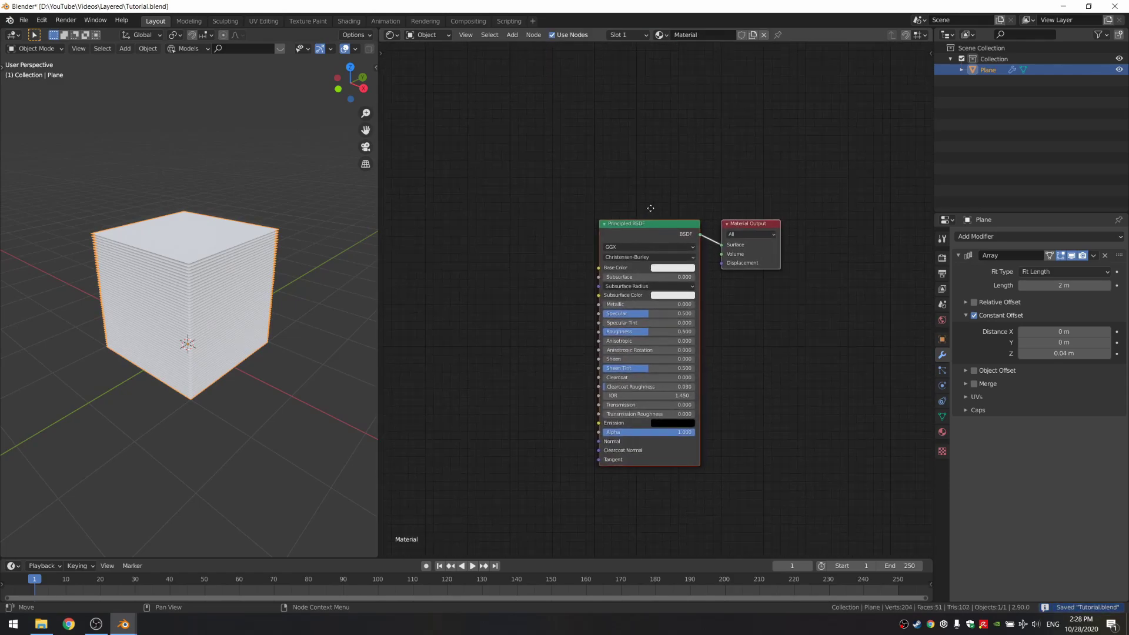
pyautogui.press('x')
pyautogui.moveTo(592, 356); pyautogui.dragTo(735, 340, button='middle')
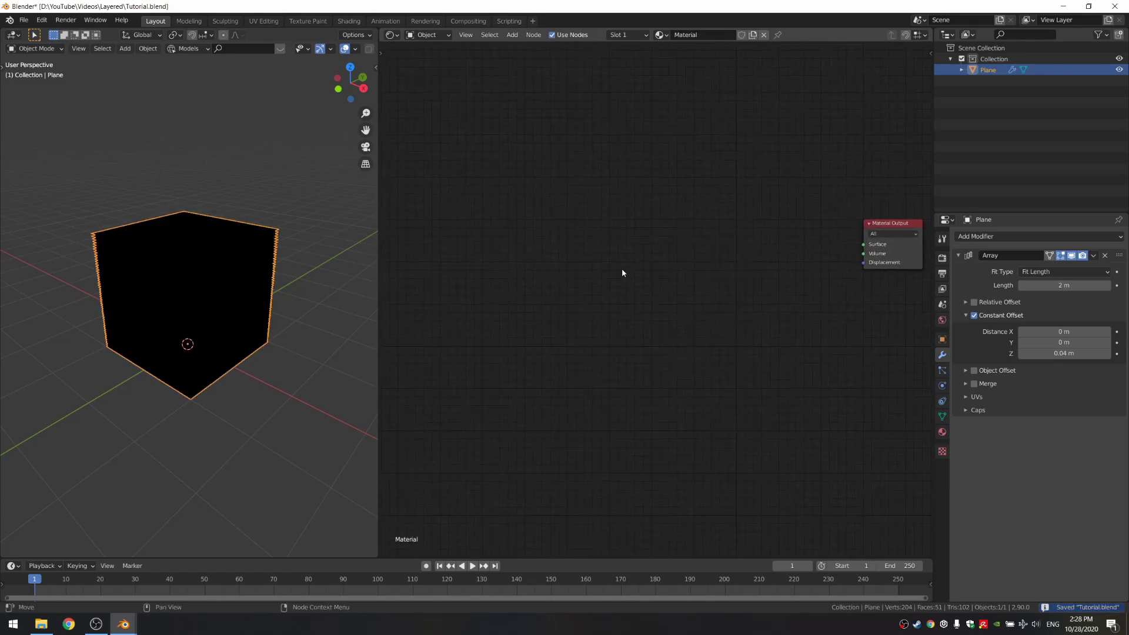
# Add a Texture Coordinate node well before the Material Output.
pyautogui.hotkey('shift', 'a')
pyautogui.write('te')
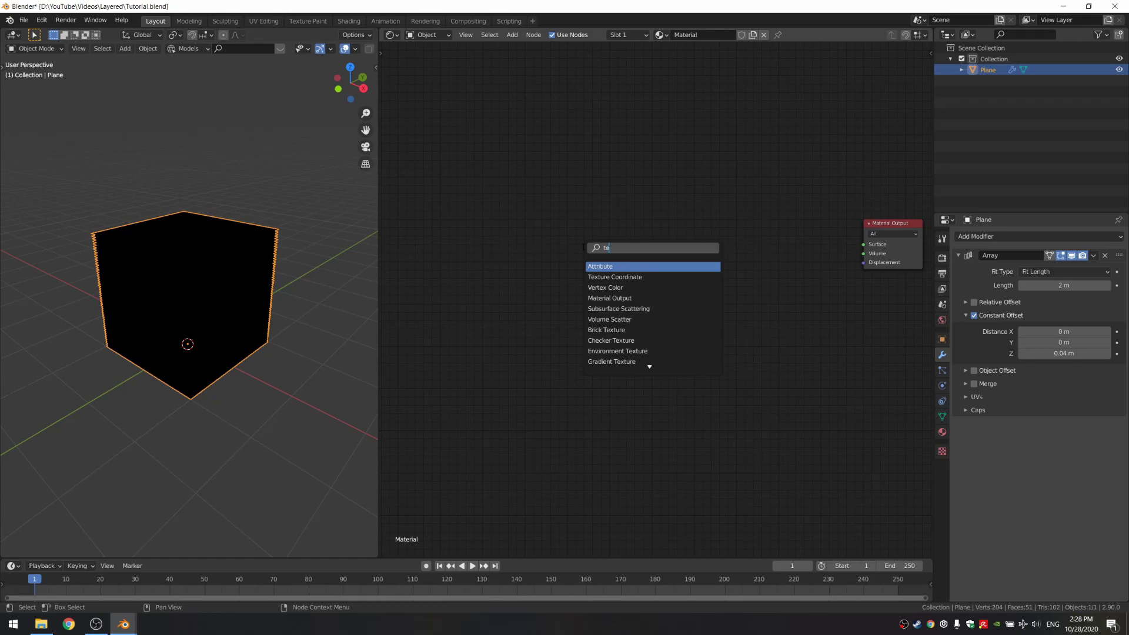
pyautogui.write('xt')
pyautogui.press('Return')
pyautogui.click(441, 246)
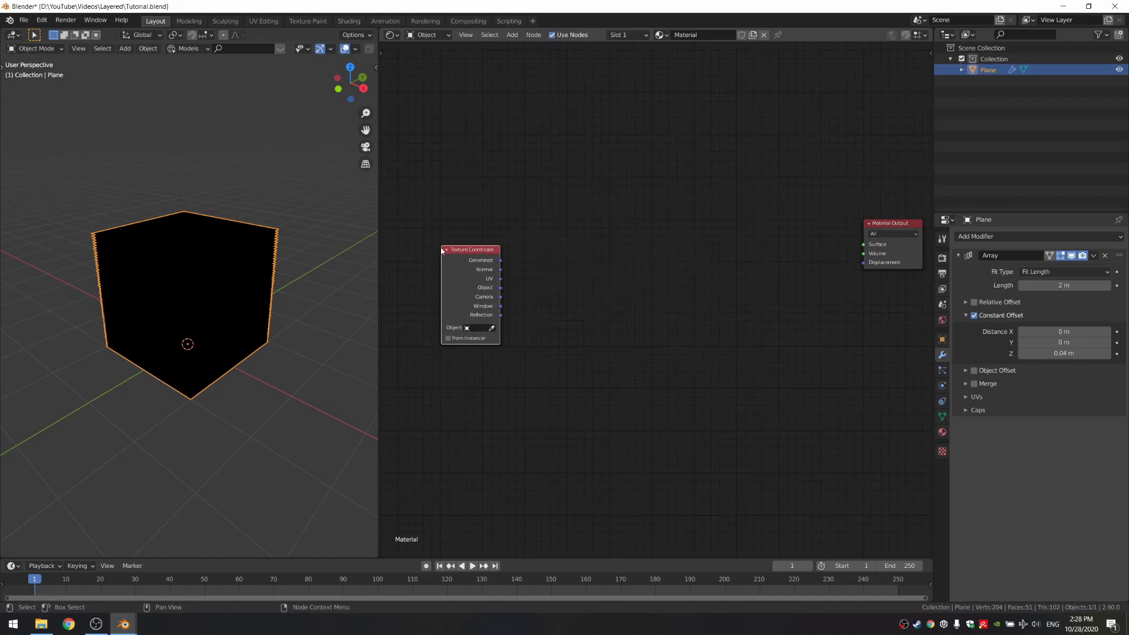
# Add a Vector Math node directly after the Texture Coordinate node.
pyautogui.hotkey('shift', 'a')
pyautogui.write('vect')
pyautogui.press('Down')
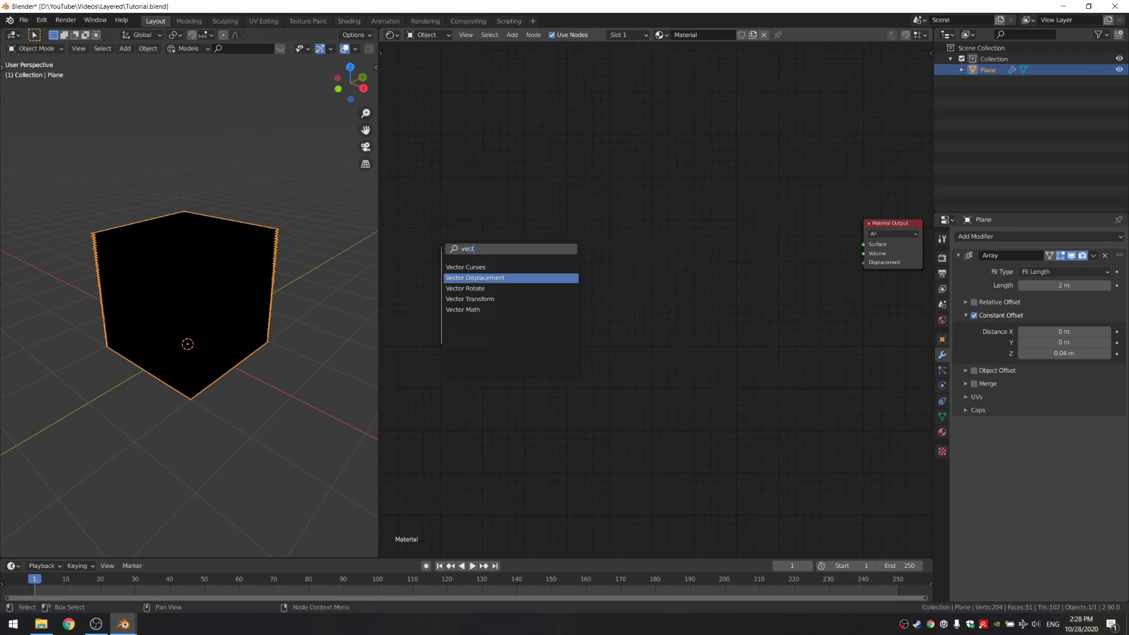
pyautogui.press('Down')
pyautogui.press('Down')
pyautogui.press('Down')
pyautogui.press('Return')
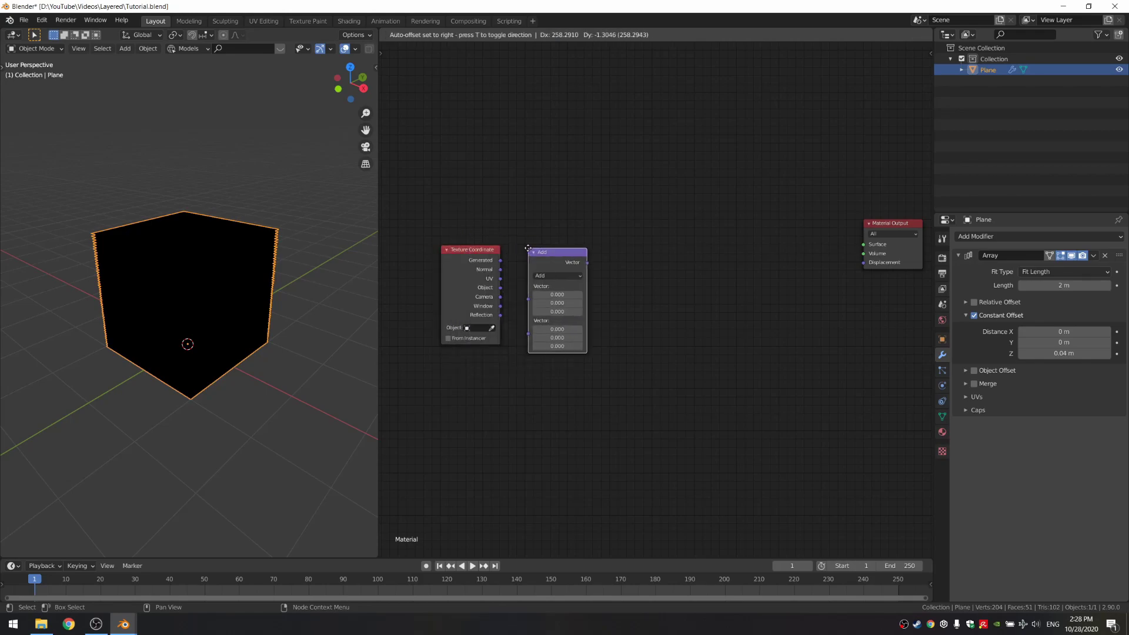
pyautogui.click(528, 248)
# Preview the Texture Coordinate node's Object output through a Viewer node and inspect its colours on the stacked planes.
pyautogui.keyDown('ctrl'); pyautogui.keyDown('shift'); pyautogui.click(485, 286); pyautogui.keyUp('shift'); pyautogui.keyUp('ctrl')
pyautogui.keyDown('ctrl'); pyautogui.keyDown('shift'); pyautogui.click(485, 286); pyautogui.keyUp('shift'); pyautogui.keyUp('ctrl')
pyautogui.keyDown('ctrl'); pyautogui.keyDown('shift'); pyautogui.click(485, 283); pyautogui.keyUp('shift'); pyautogui.keyUp('ctrl')
pyautogui.keyDown('ctrl'); pyautogui.keyDown('shift'); pyautogui.click(484, 283); pyautogui.keyUp('shift'); pyautogui.keyUp('ctrl')
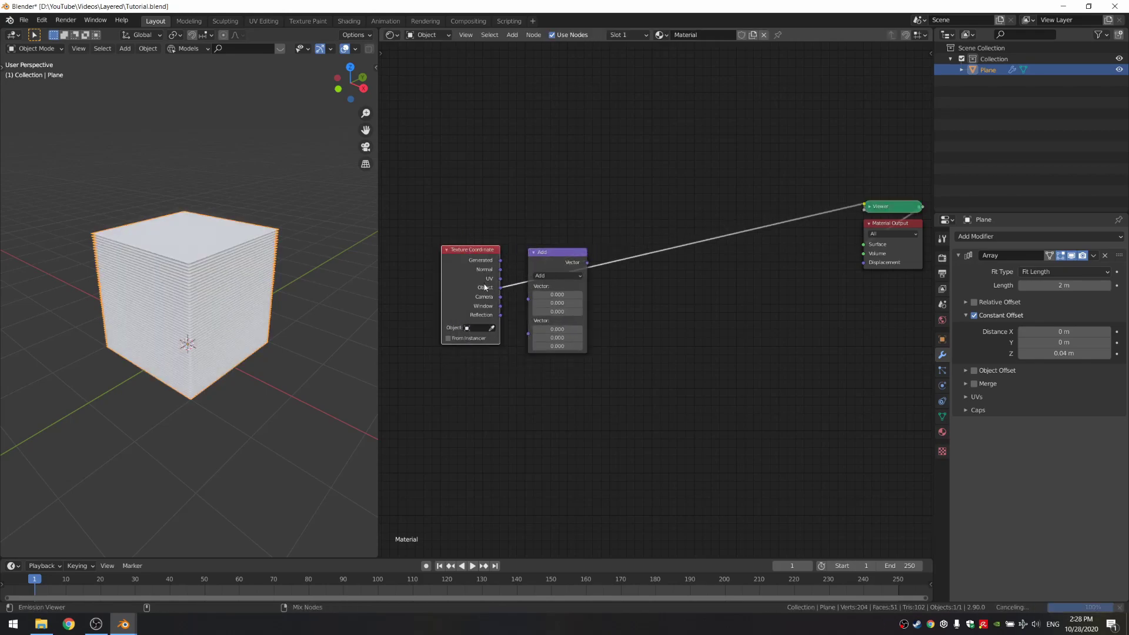
pyautogui.moveTo(196, 457); pyautogui.dragTo(200, 353, button='middle')
pyautogui.scroll(6, 215, 414)
pyautogui.scroll(-5, 202, 373)
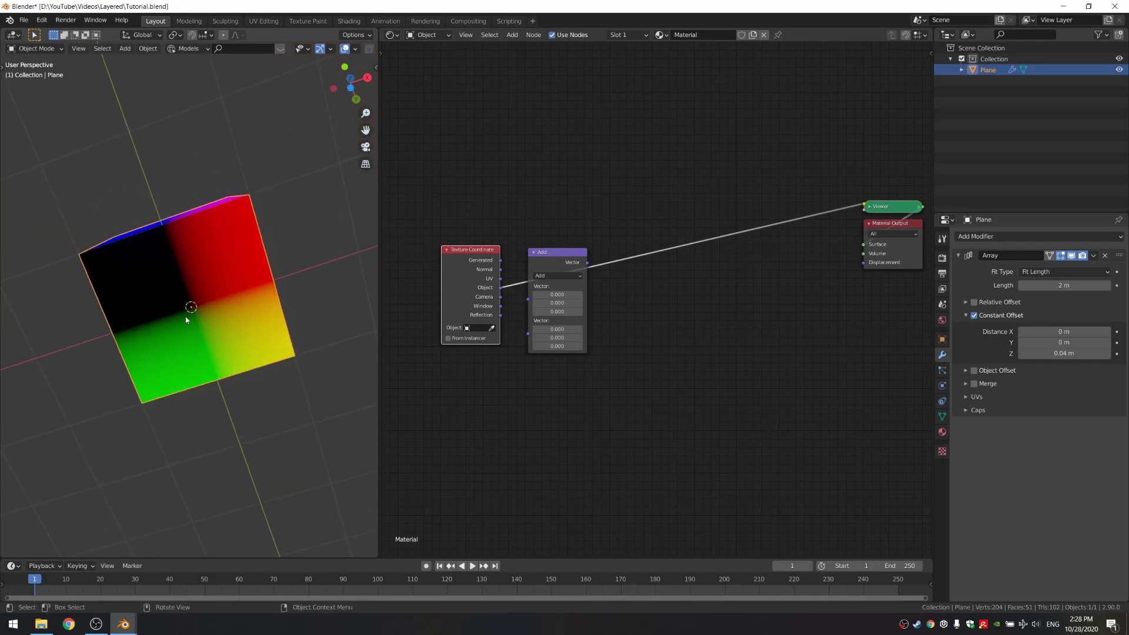
pyautogui.moveTo(200, 307); pyautogui.dragTo(203, 347, button='middle')
# Insert the Add node into the Object link, set its second vector's Z to 1, and save the file.
pyautogui.moveTo(543, 264); pyautogui.dragTo(558, 263)
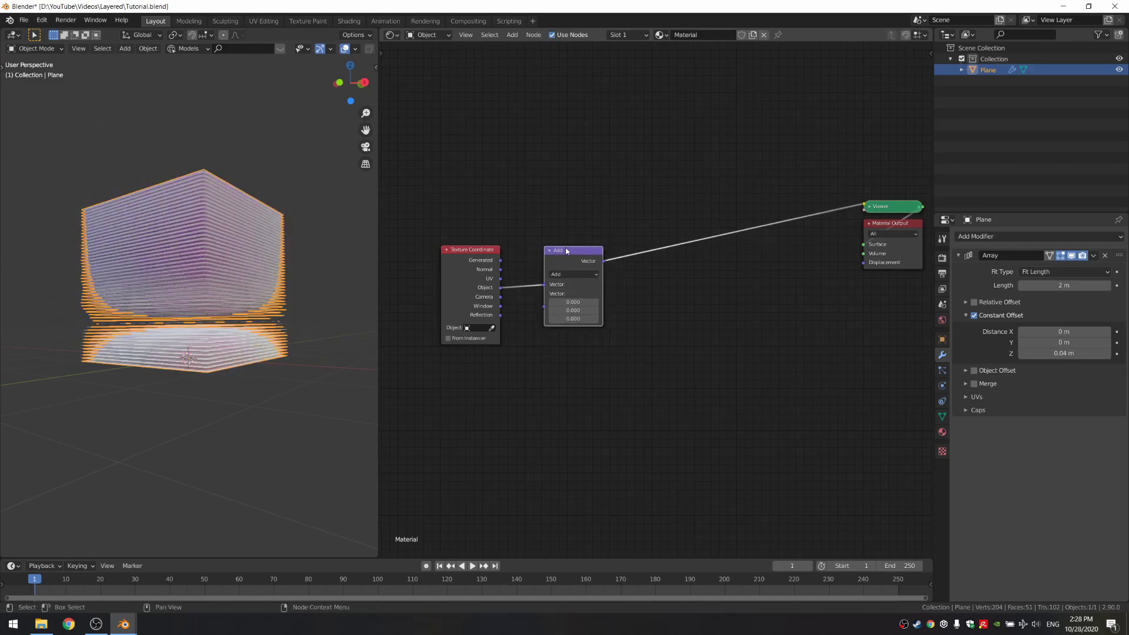
pyautogui.click(582, 319)
pyautogui.write('1')
pyautogui.press('Return')
pyautogui.moveTo(233, 330); pyautogui.dragTo(87, 291, button='middle')
pyautogui.hotkey('ctrl', 's')
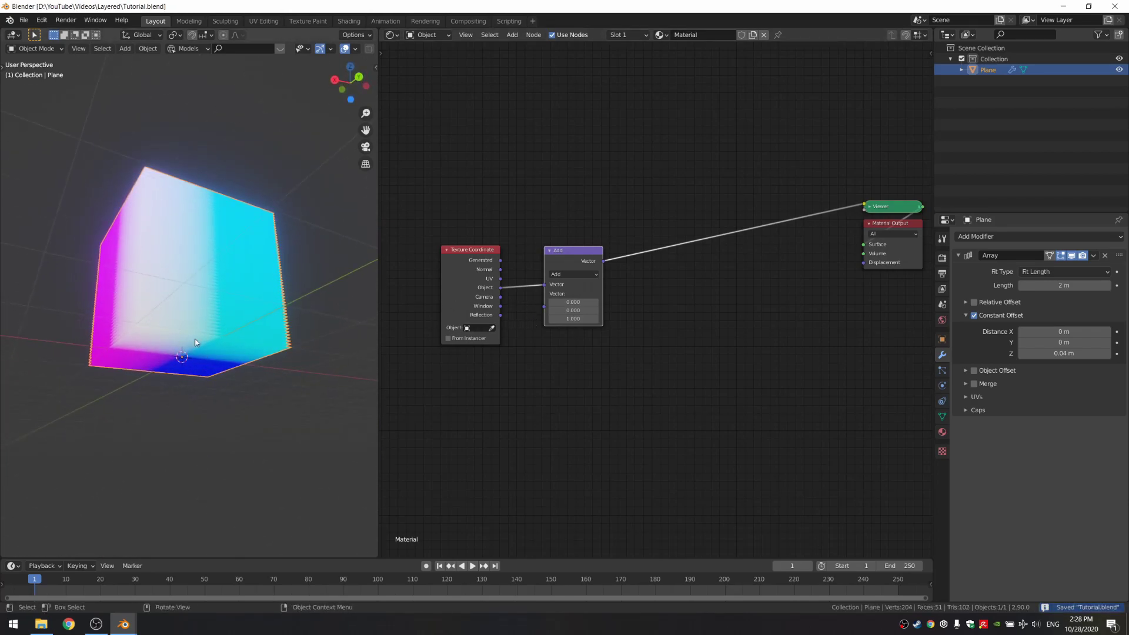
# Duplicate the Add node after itself, change the copy's operation to Length, save the file and preview the Length output.
pyautogui.moveTo(189, 267); pyautogui.dragTo(198, 337, button='middle')
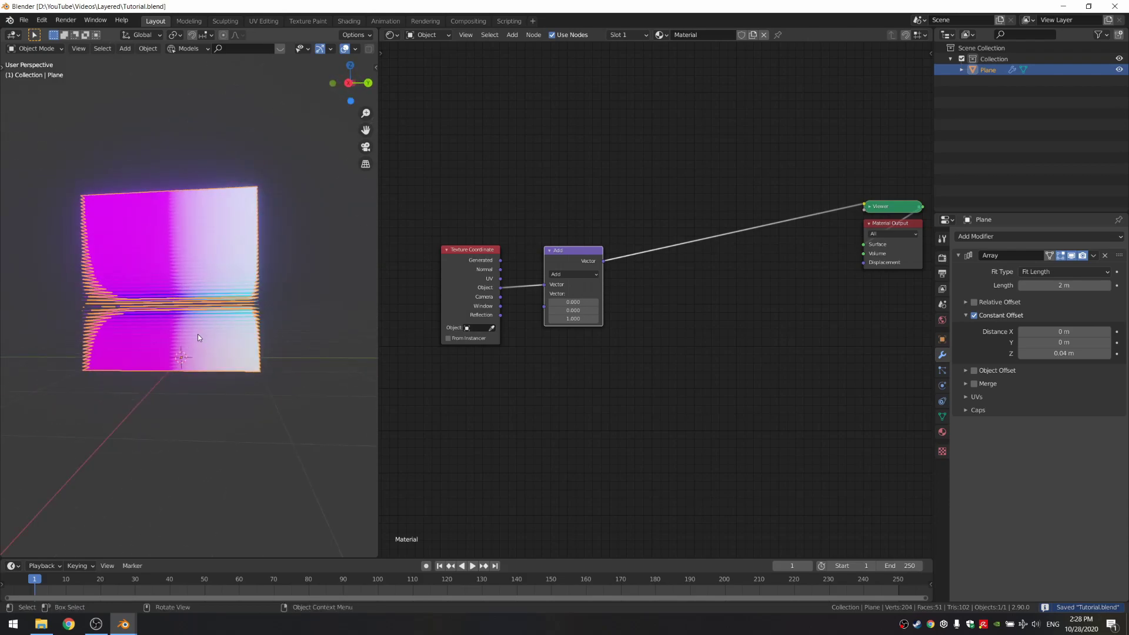
pyautogui.moveTo(273, 300); pyautogui.dragTo(641, 317, button='middle')
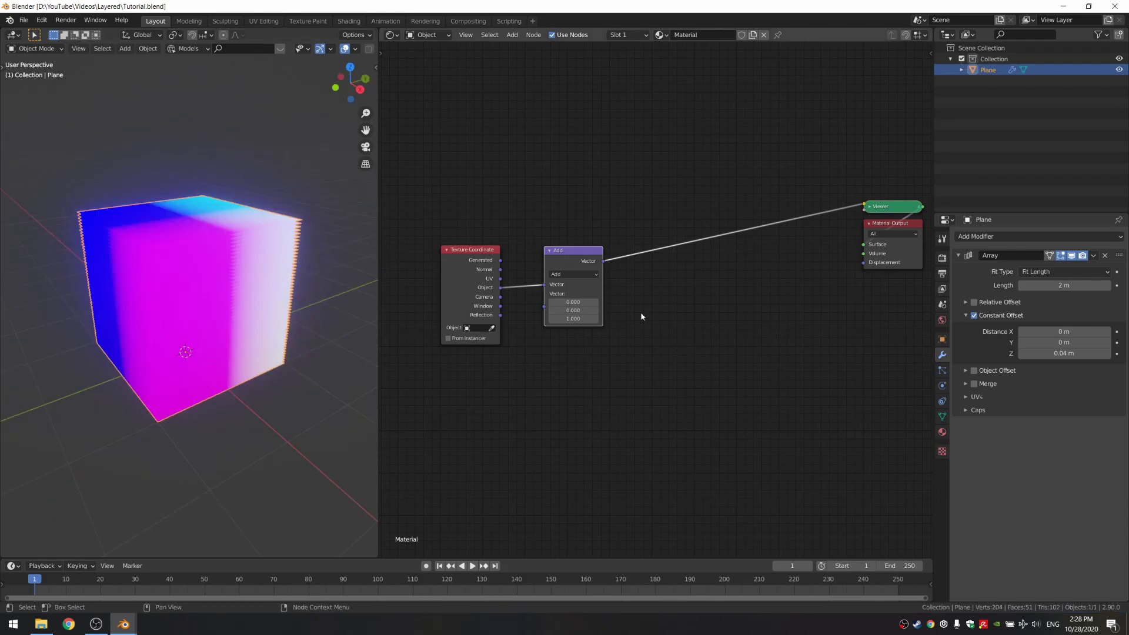
pyautogui.hotkey('shift', 'd')
pyautogui.click(657, 268)
pyautogui.click(660, 277)
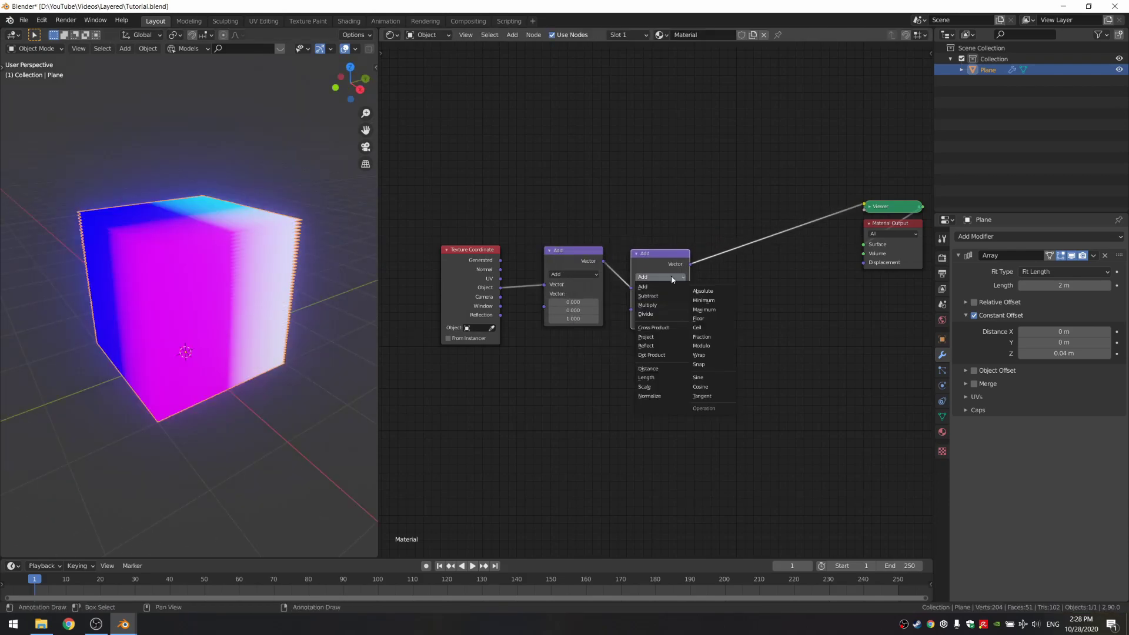
pyautogui.click(647, 378)
pyautogui.hotkey('ctrl', 's')
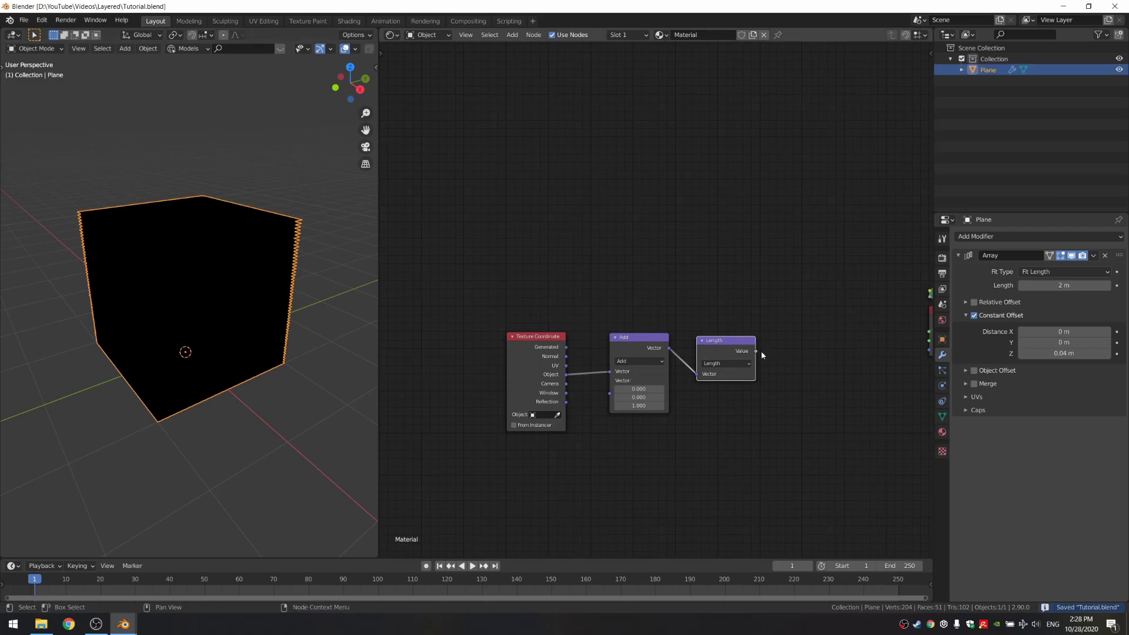
pyautogui.keyDown('ctrl'); pyautogui.keyDown('shift'); pyautogui.click(726, 356); pyautogui.keyUp('shift'); pyautogui.keyUp('ctrl')
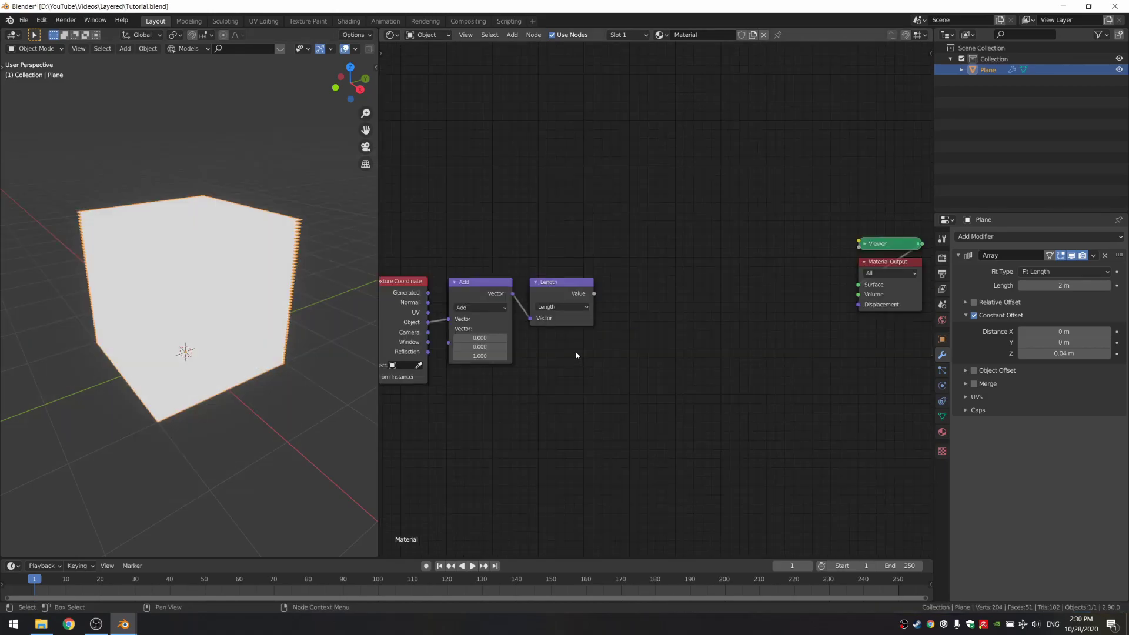
# Add a Gradient Texture node above the Length node and set its type to Spherical.
pyautogui.hotkey('shift', 'a')
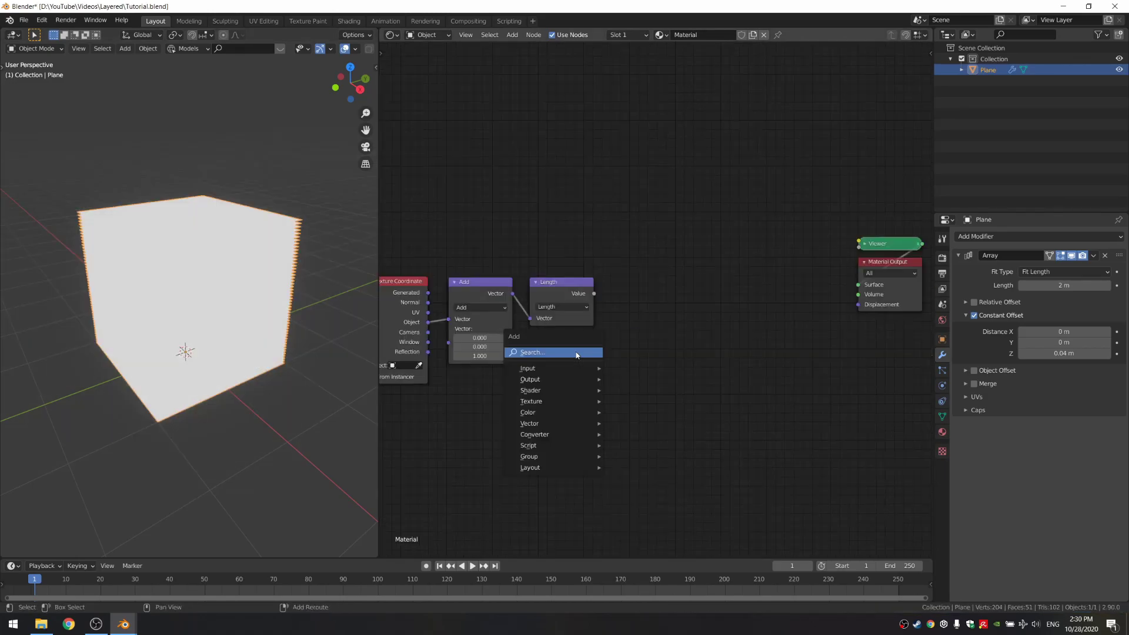
pyautogui.click(575, 355)
pyautogui.write('grad')
pyautogui.press('Return')
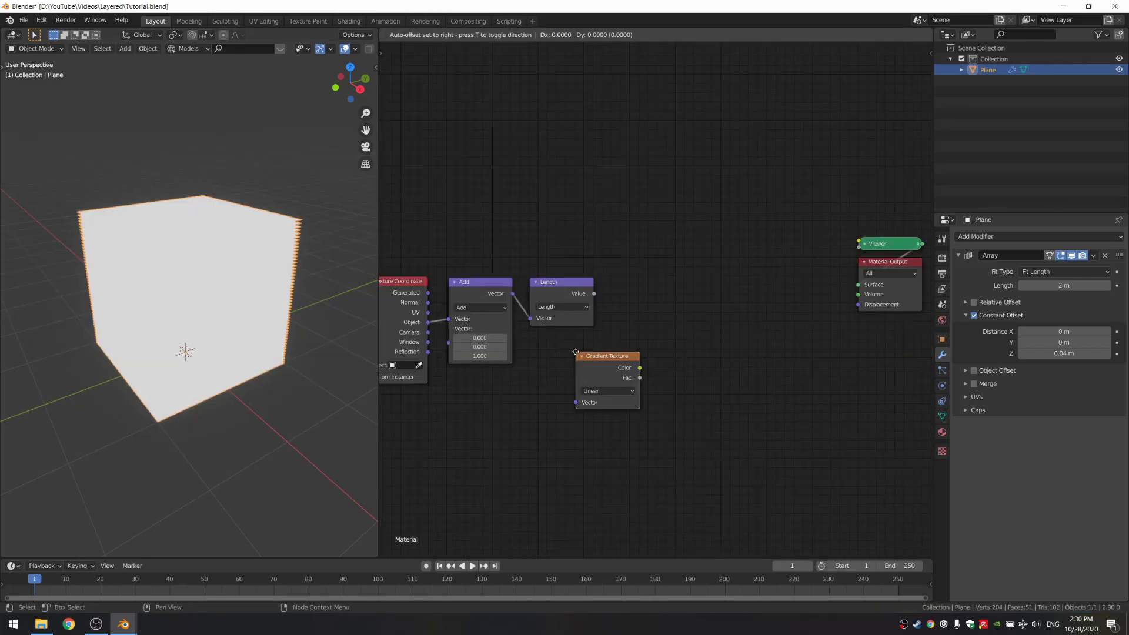
pyautogui.click(545, 209)
pyautogui.click(576, 247)
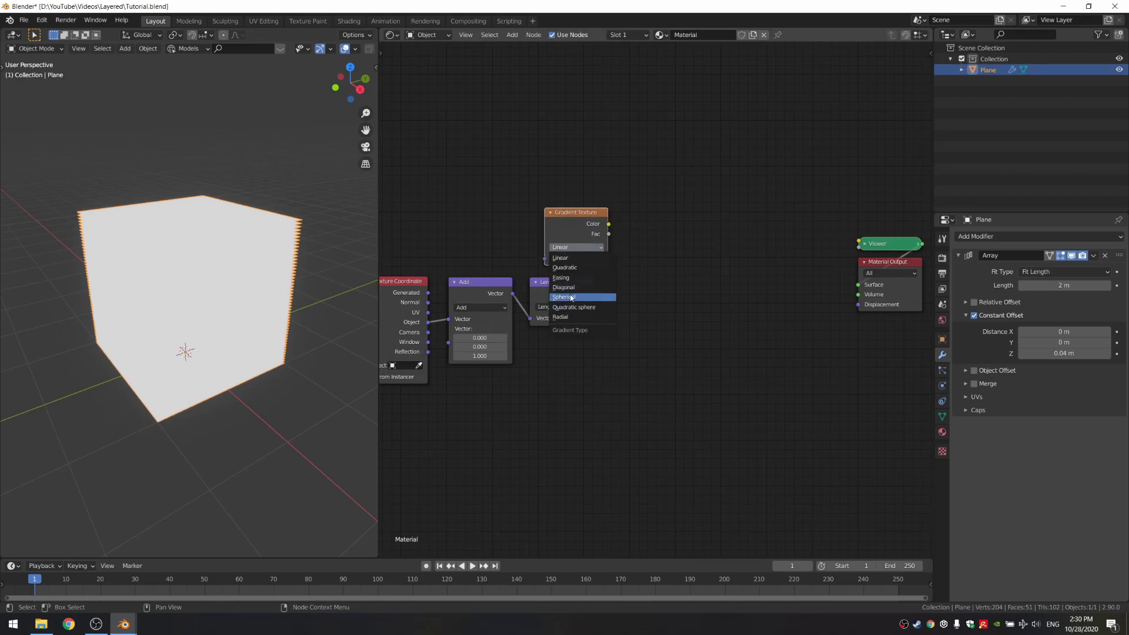
pyautogui.click(571, 297)
# Feed the Add node's vector into the Gradient Texture and compare its preview with the Length node's.
pyautogui.moveTo(513, 294); pyautogui.dragTo(562, 238)
pyautogui.keyDown('ctrl'); pyautogui.keyDown('shift'); pyautogui.click(540, 237); pyautogui.keyUp('shift'); pyautogui.keyUp('ctrl')
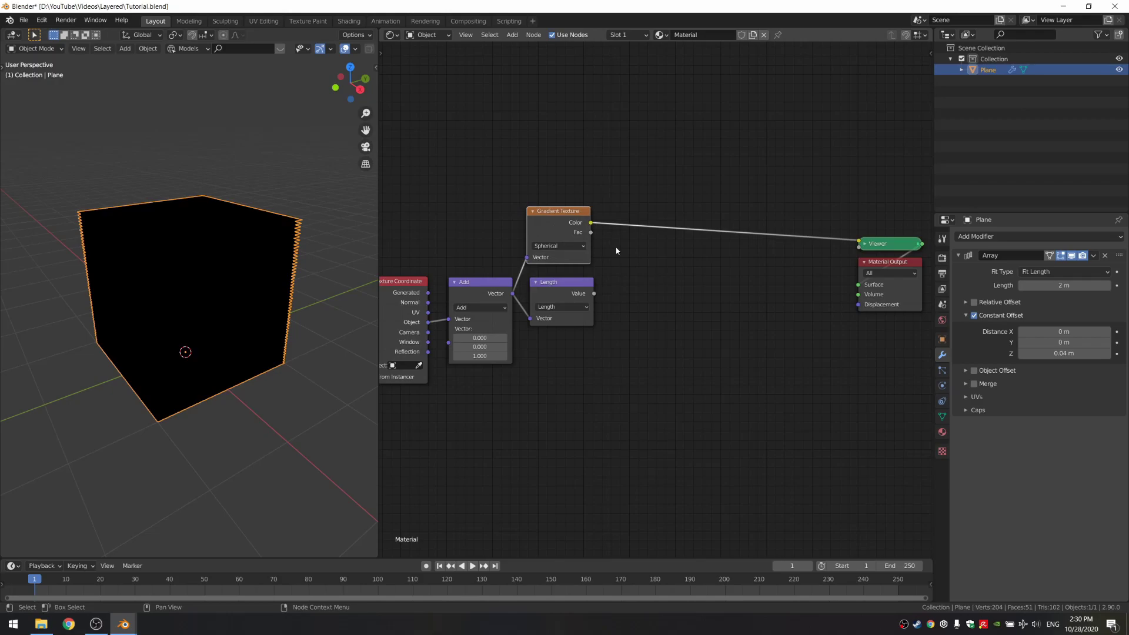
pyautogui.keyDown('ctrl'); pyautogui.keyDown('shift'); pyautogui.click(559, 294); pyautogui.keyUp('shift'); pyautogui.keyUp('ctrl')
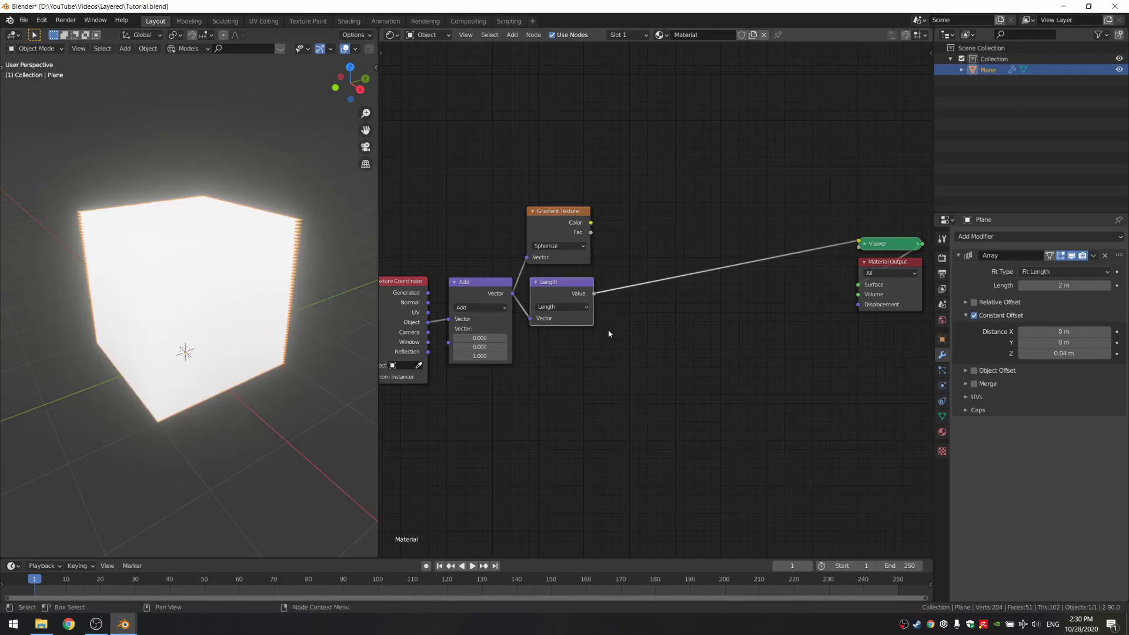
# Insert a Math node after the Length node, set it to Subtract, and feed the length into its second value with the first value at 1.
pyautogui.moveTo(608, 329); pyautogui.dragTo(618, 342, button='middle')
pyautogui.hotkey('shift', 'a')
pyautogui.click(659, 306)
pyautogui.write('math')
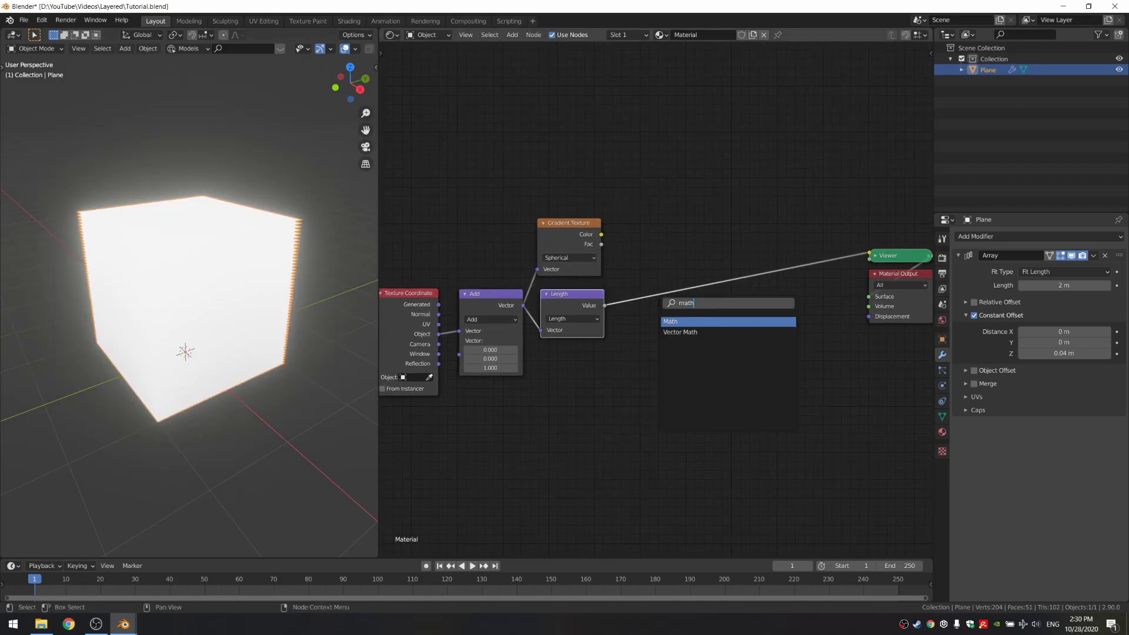
pyautogui.press('Return')
pyautogui.click(612, 288)
pyautogui.click(655, 312)
pyautogui.click(660, 357)
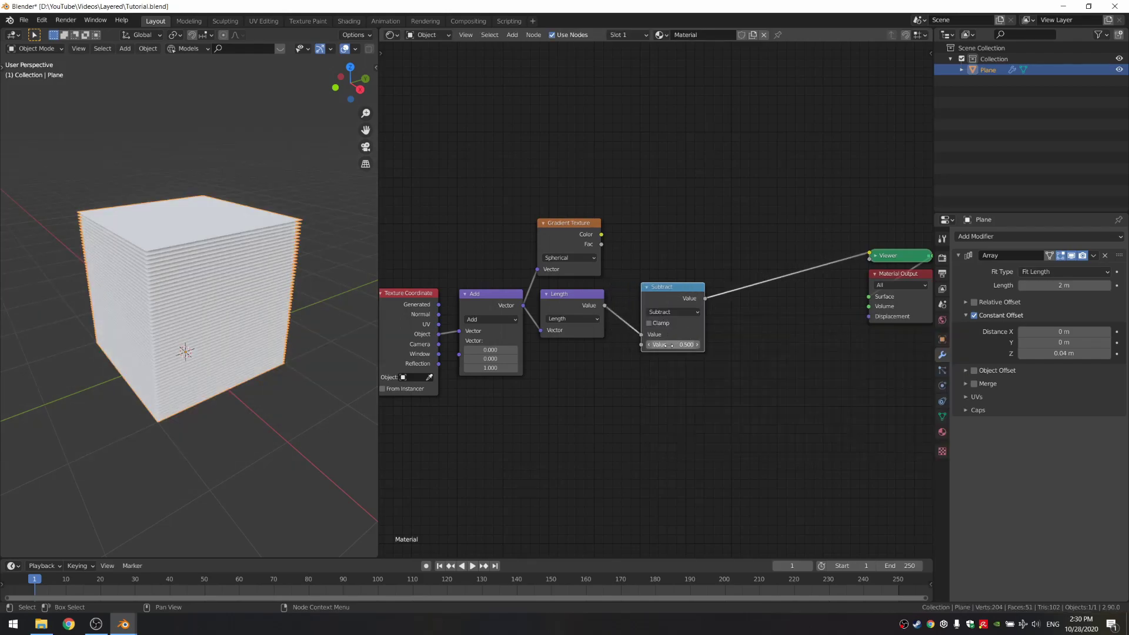
pyautogui.moveTo(641, 334); pyautogui.dragTo(694, 334)
pyautogui.moveTo(670, 296); pyautogui.dragTo(658, 295)
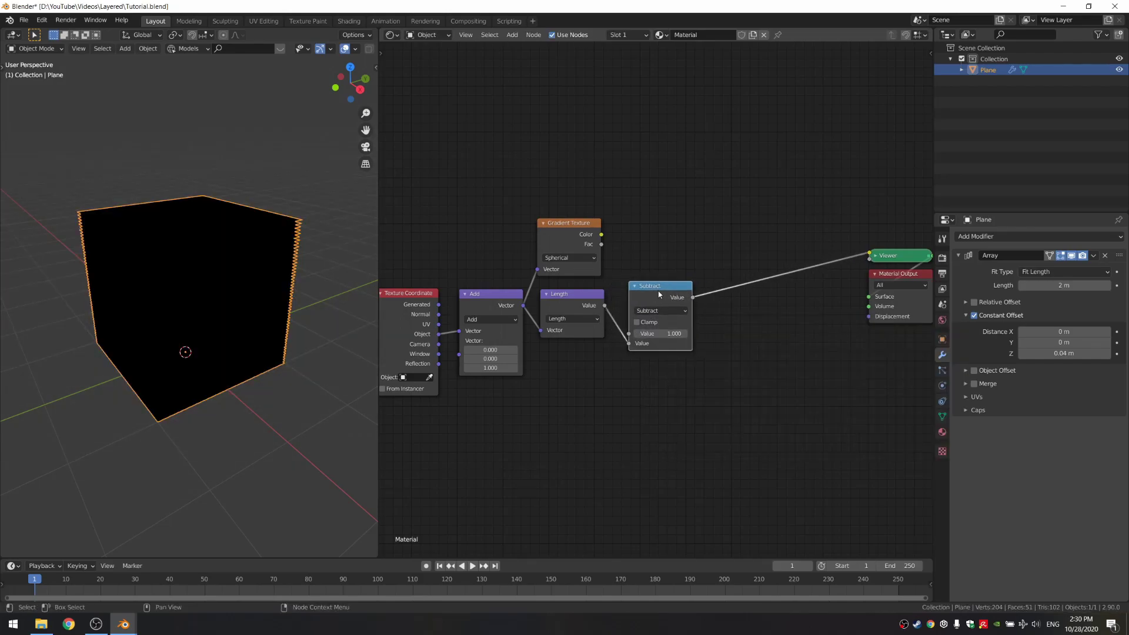
# Compare the previews of the Gradient Texture and Subtract nodes, and delete the Gradient Texture node.
pyautogui.keyDown('ctrl'); pyautogui.keyDown('shift'); pyautogui.click(594, 244); pyautogui.keyUp('shift'); pyautogui.keyUp('ctrl')
pyautogui.keyDown('ctrl'); pyautogui.keyDown('shift'); pyautogui.click(659, 297); pyautogui.keyUp('shift'); pyautogui.keyUp('ctrl')
pyautogui.moveTo(264, 474); pyautogui.dragTo(247, 416, button='middle')
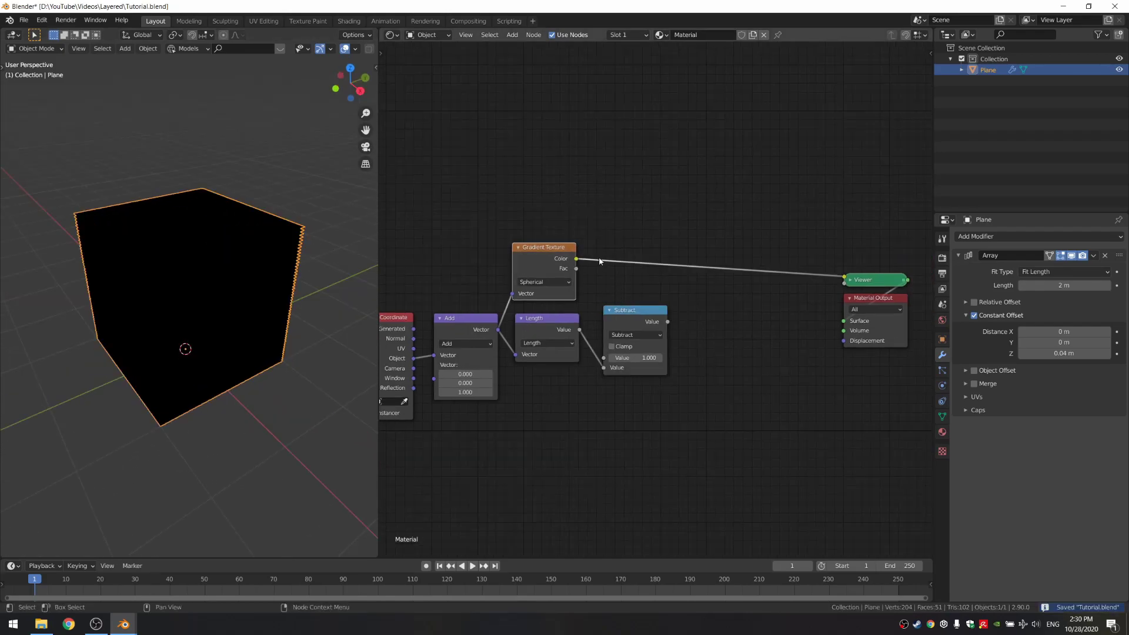
pyautogui.press('x')
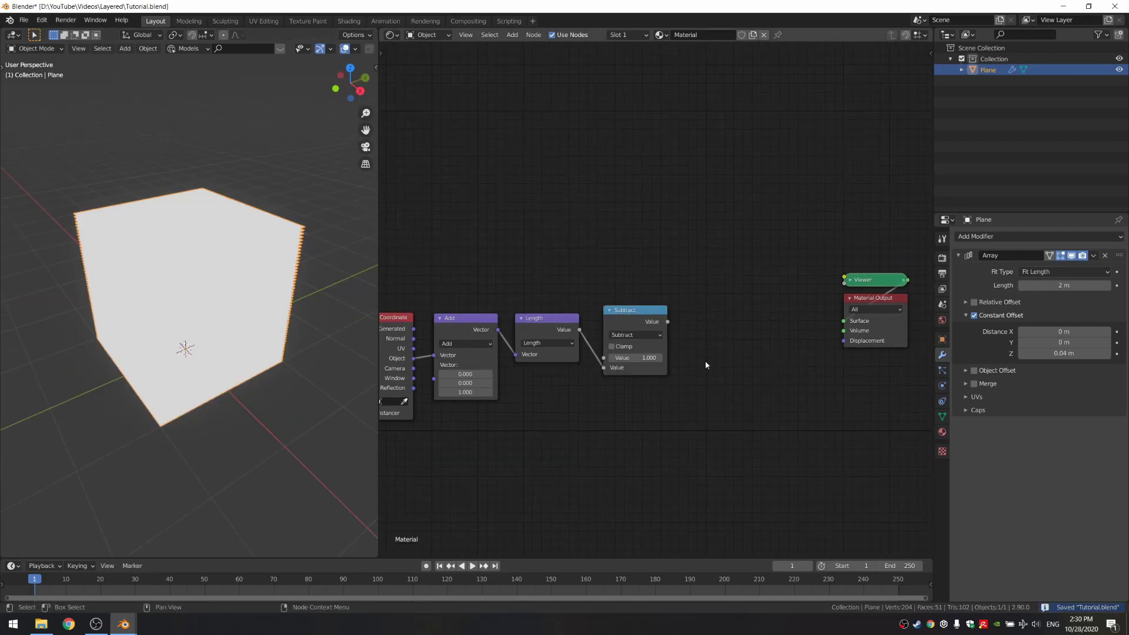
# Duplicate the Subtract math node, change the copy's operation to Add, and feed the Subtract result into its first value.
pyautogui.hotkey('shift', 'd')
pyautogui.click(764, 342)
pyautogui.click(709, 336)
pyautogui.click(694, 370)
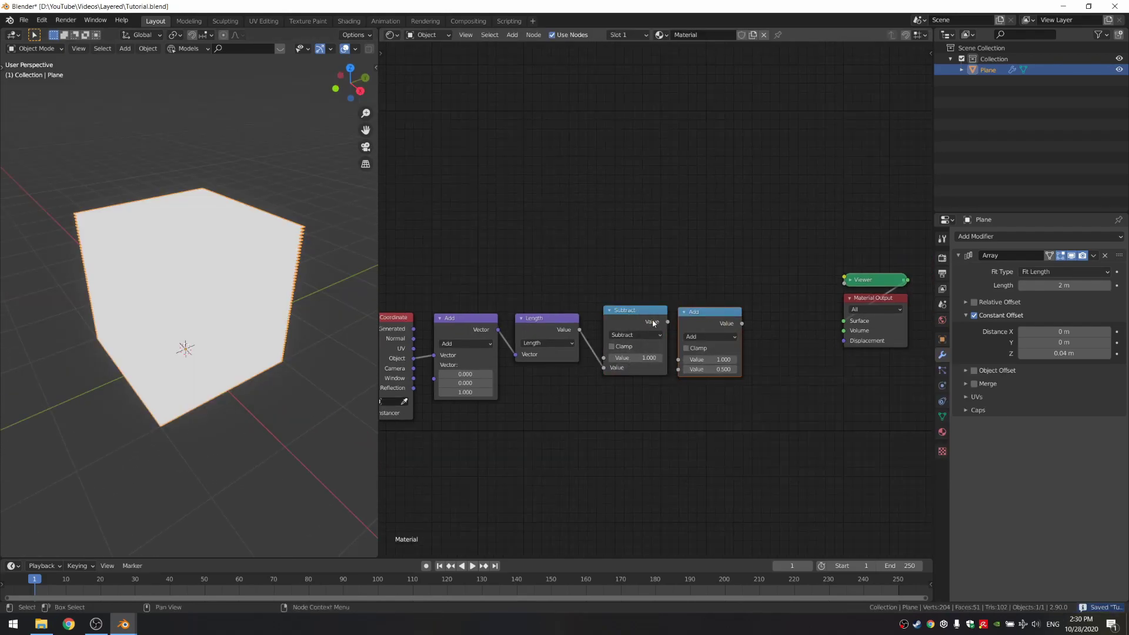
pyautogui.keyDown('alt'); pyautogui.moveTo(654, 319); pyautogui.dragTo(705, 346, button='right'); pyautogui.keyUp('alt')
pyautogui.moveTo(704, 343); pyautogui.dragTo(711, 347)
pyautogui.moveTo(632, 401); pyautogui.dragTo(617, 362, button='middle')
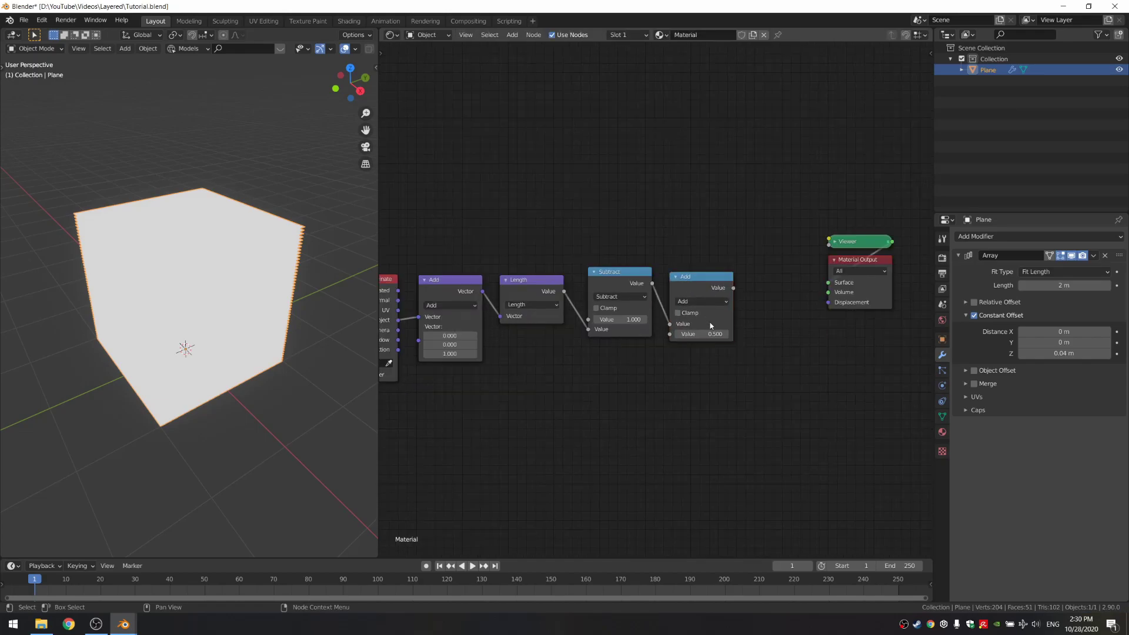
# Add a Magic Texture node below the chain and connect its Fac output to the Add math node's second value.
pyautogui.hotkey('shift', 'a')
pyautogui.click(530, 433)
pyautogui.write('magic')
pyautogui.press('Return')
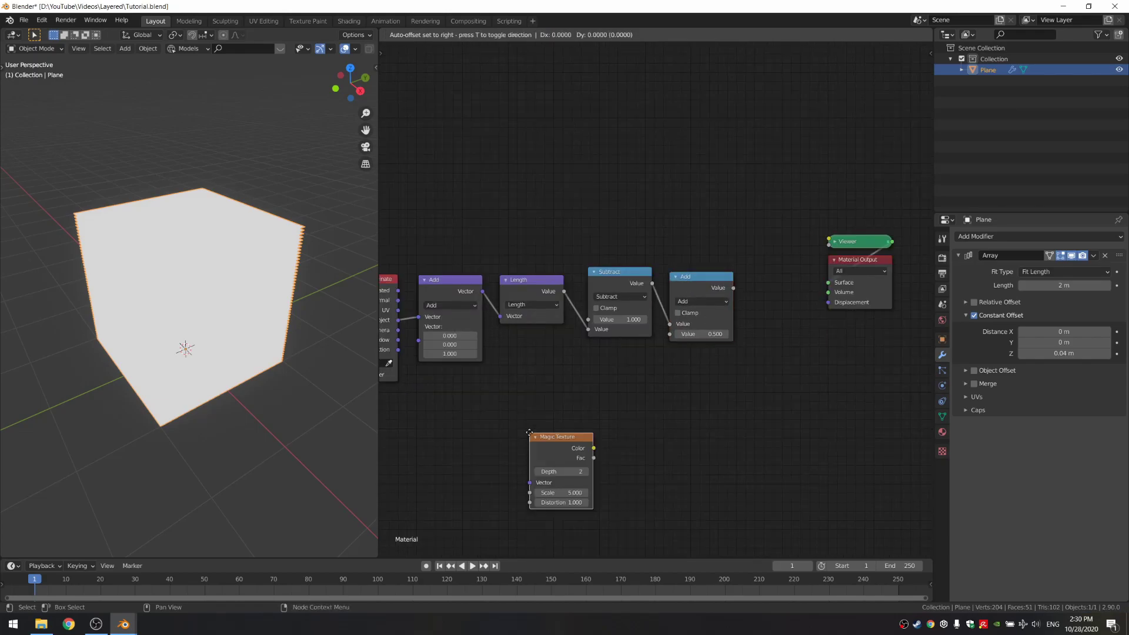
pyautogui.click(524, 376)
pyautogui.moveTo(563, 363)
pyautogui.mouseDown(button='middle')
pyautogui.moveTo(633, 355)
pyautogui.moveTo(573, 365)
pyautogui.mouseUp(button='middle')
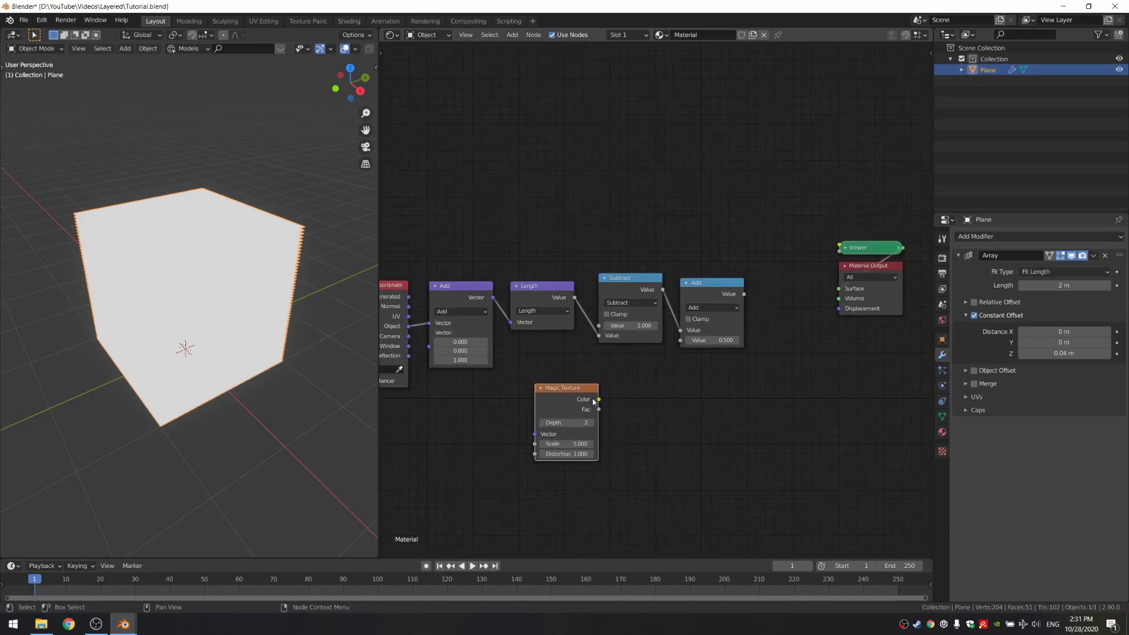
pyautogui.scroll(3, 555, 417)
pyautogui.moveTo(556, 420); pyautogui.dragTo(689, 352)
# Move the Viewer and Material Output nodes farther away from the math nodes and save the file.
pyautogui.moveTo(665, 386); pyautogui.dragTo(780, 249)
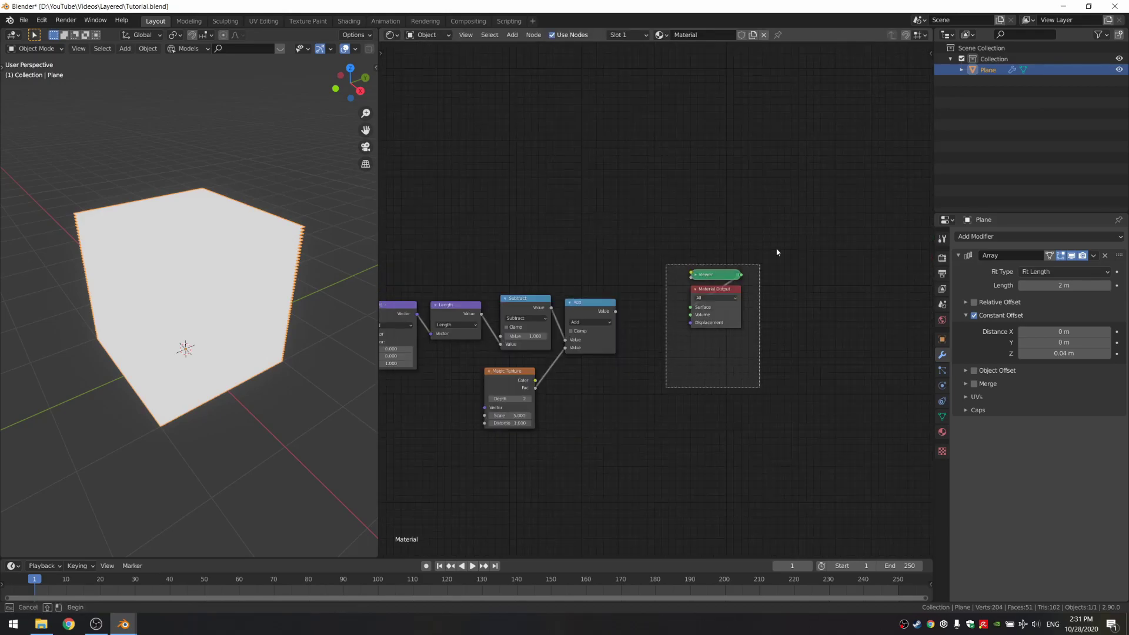
pyautogui.press('g')
pyautogui.click(481, 214)
pyautogui.click(887, 290)
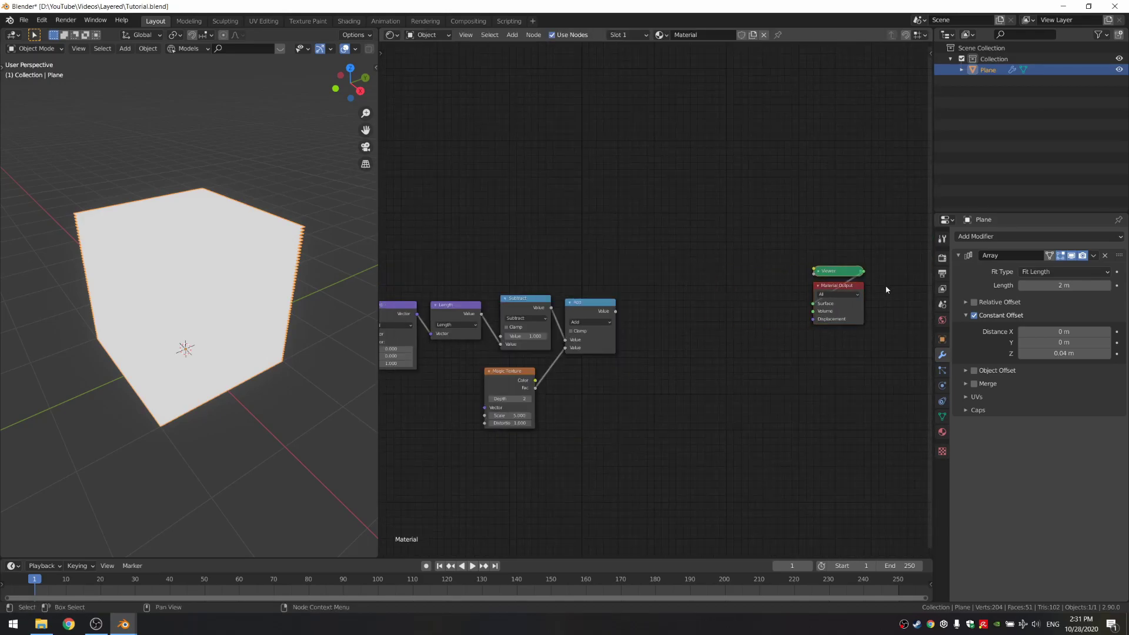
pyautogui.hotkey('ctrl', 's')
# Add a Principled BSDF node before the Material Output and connect it to the Surface input.
pyautogui.hotkey('shift', 'a')
pyautogui.write('s')
pyautogui.write('princ')
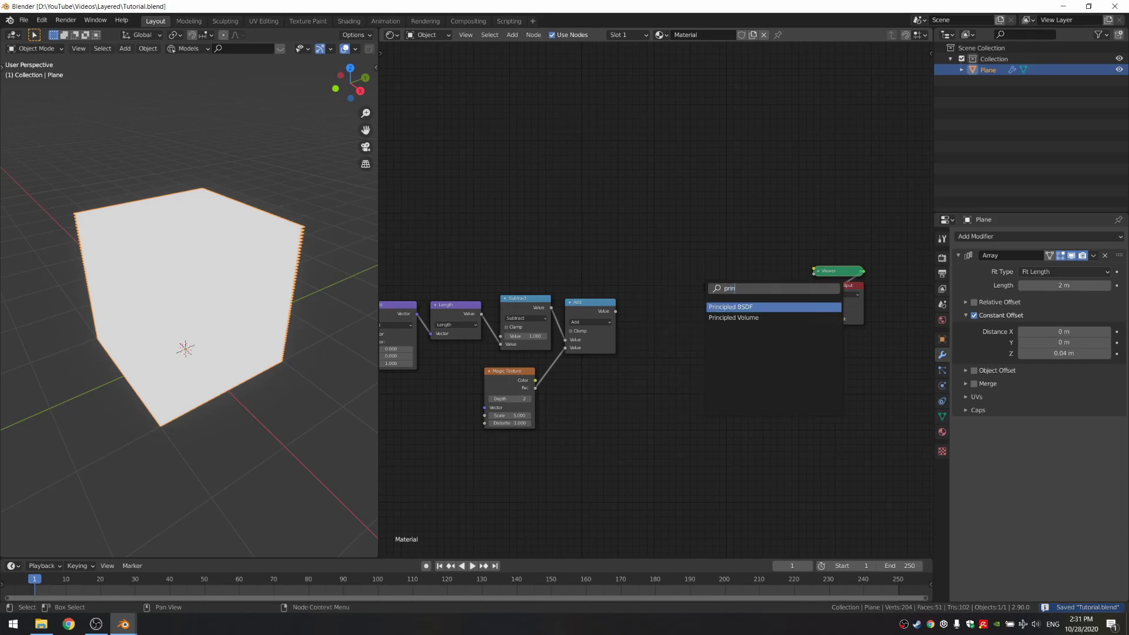
pyautogui.press('Return')
pyautogui.click(704, 287)
pyautogui.keyDown('ctrl'); pyautogui.keyDown('shift'); pyautogui.click(734, 294); pyautogui.keyUp('shift'); pyautogui.keyUp('ctrl')
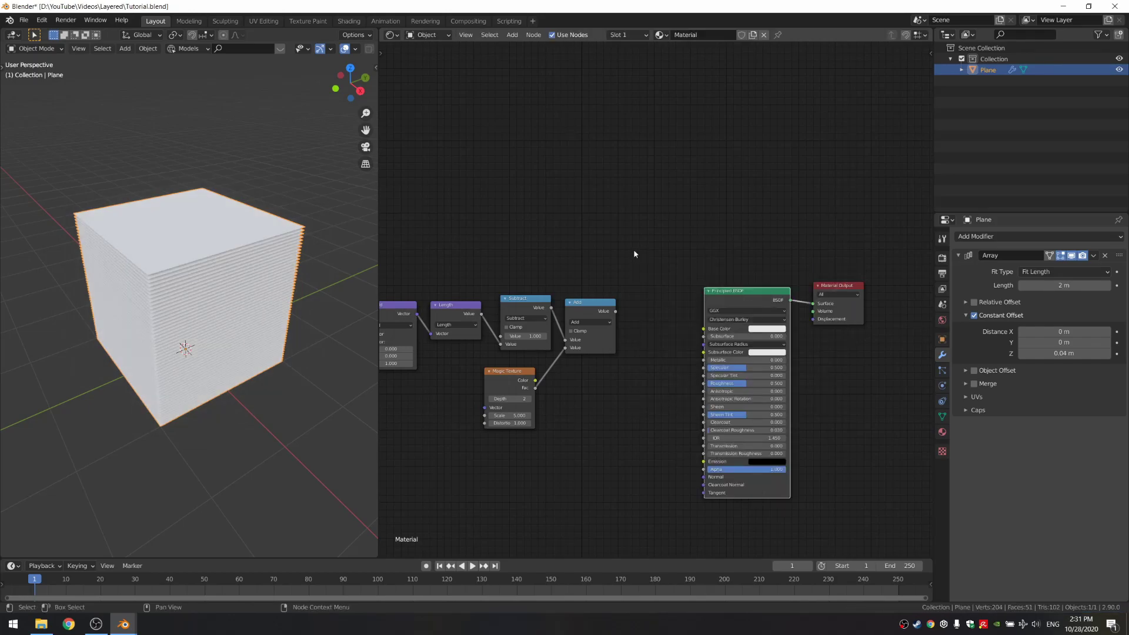
pyautogui.scroll(2, 721, 492)
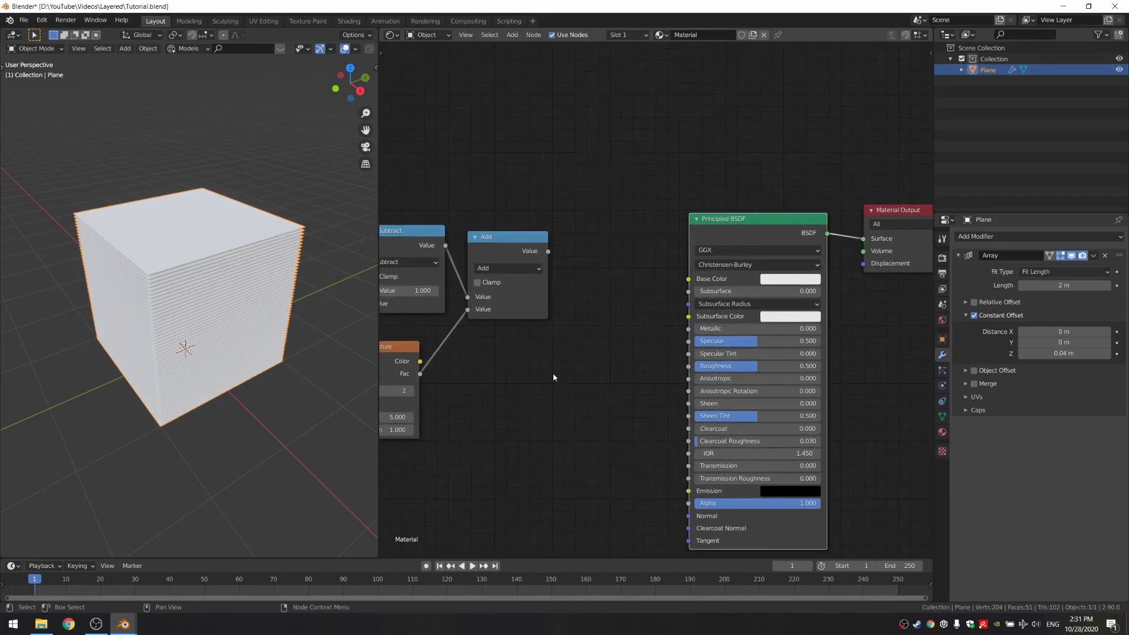
# Duplicate the Add math node as Greater Than, feed the Add result into its value, and connect its output to the Principled BSDF's Alpha.
pyautogui.scroll(-6, 564, 262)
pyautogui.click(556, 264)
pyautogui.hotkey('shift', 'd')
pyautogui.click(633, 270)
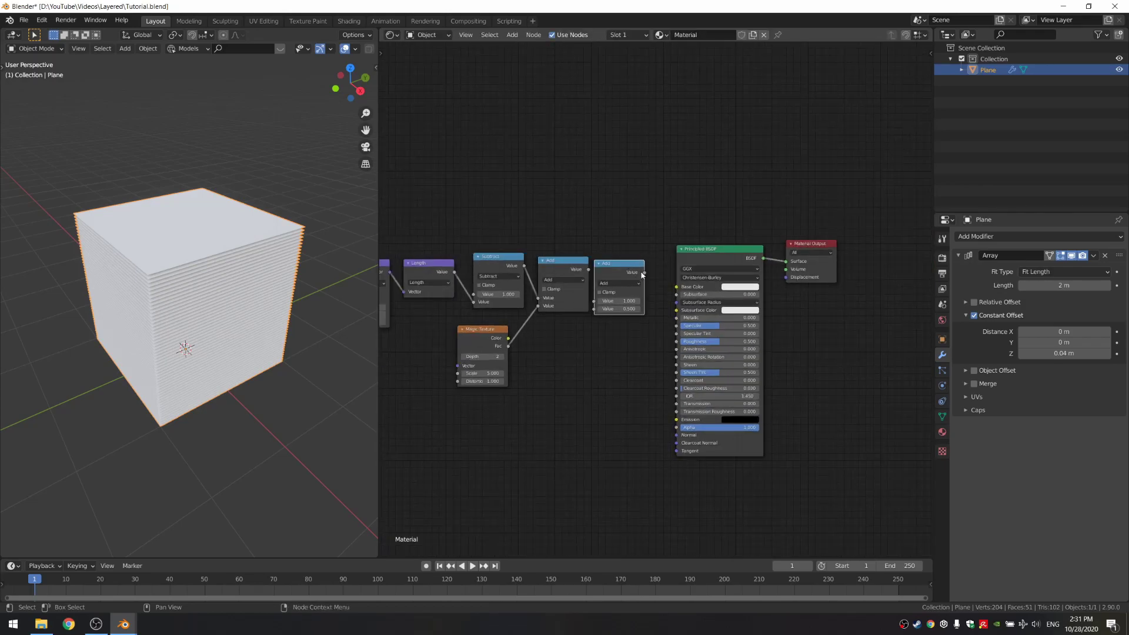
pyautogui.click(619, 283)
pyautogui.click(673, 388)
pyautogui.moveTo(645, 273); pyautogui.dragTo(677, 427)
pyautogui.scroll(2, 546, 247)
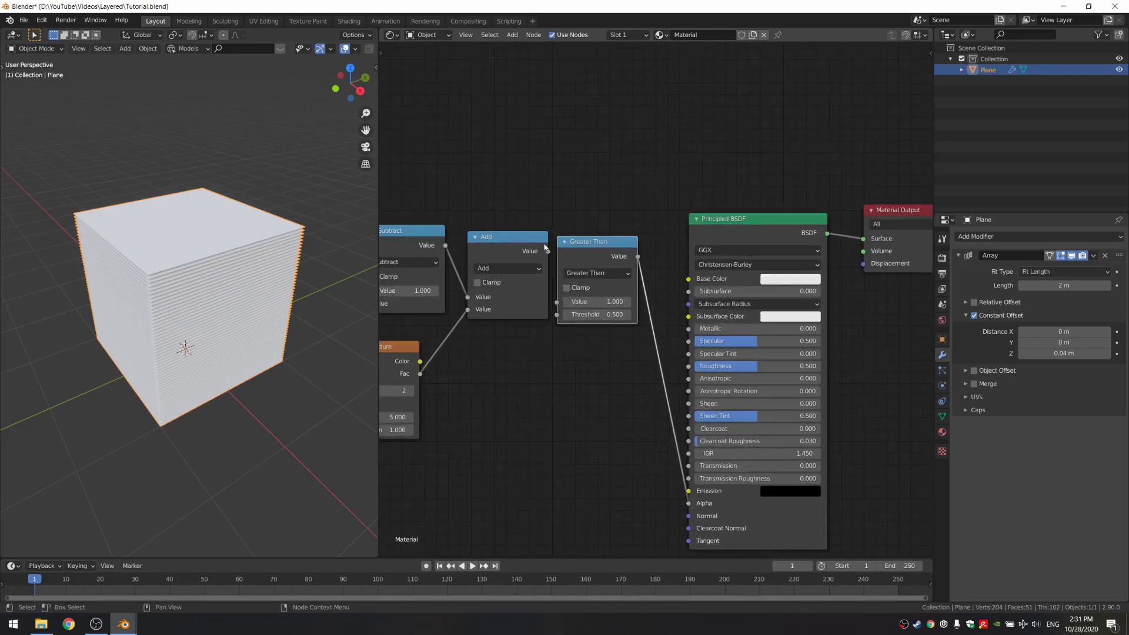
pyautogui.moveTo(543, 255); pyautogui.dragTo(565, 302)
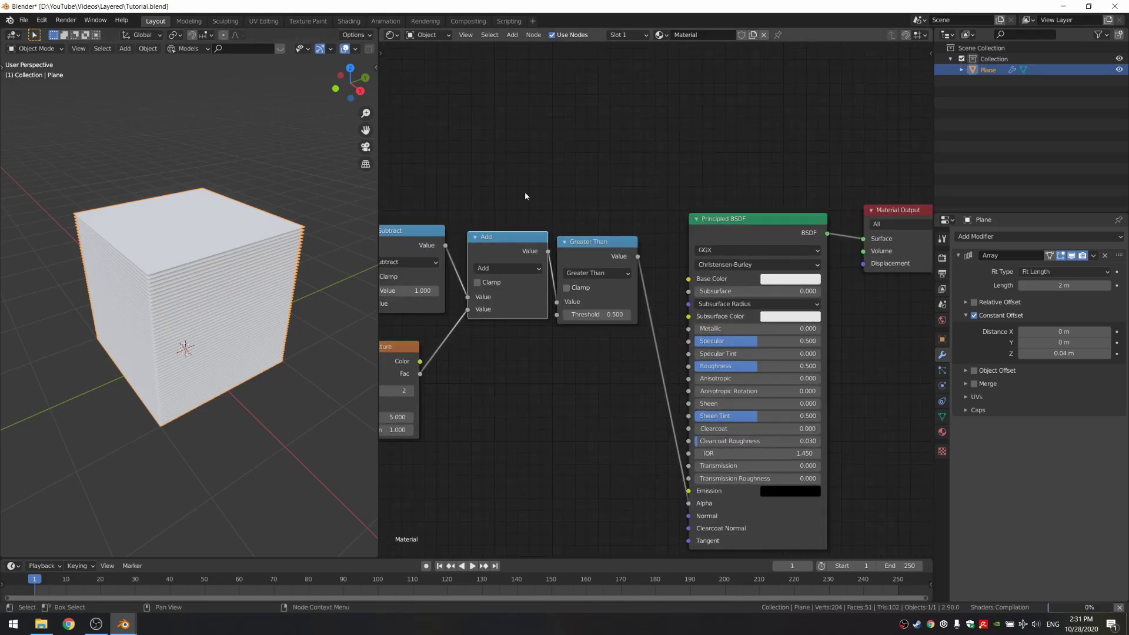
# Space out the Greater Than and Principled BSDF nodes and save the file.
pyautogui.moveTo(578, 202); pyautogui.dragTo(840, 321)
pyautogui.press('g')
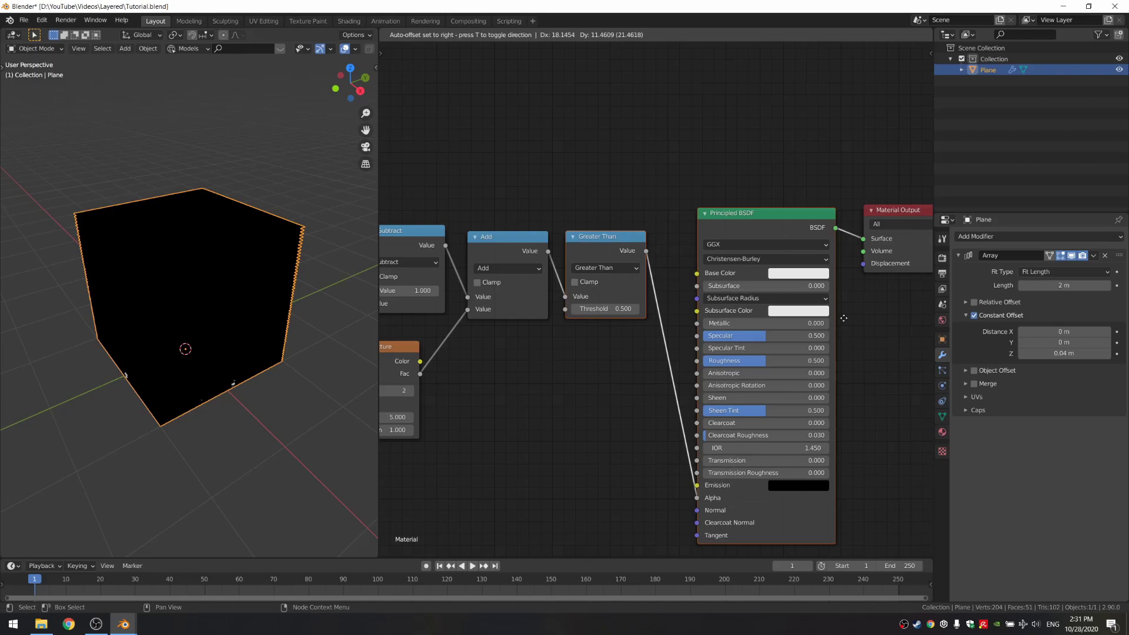
pyautogui.click(848, 315)
pyautogui.click(572, 280)
pyautogui.press('g')
pyautogui.click(581, 276)
pyautogui.click(566, 373)
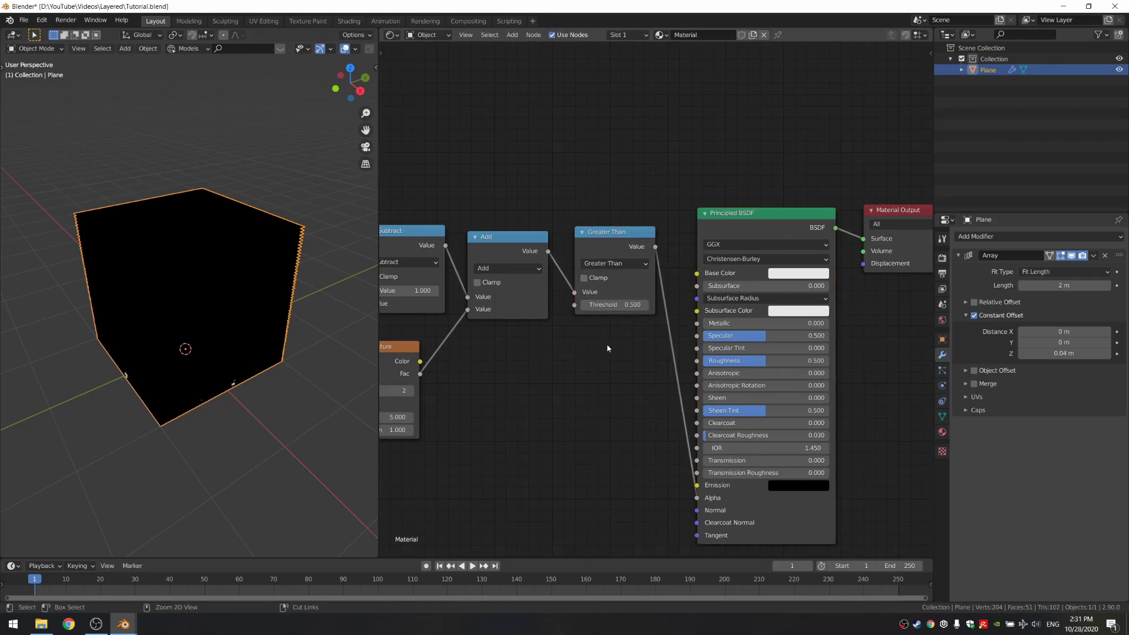
pyautogui.hotkey('ctrl', 's')
pyautogui.moveTo(607, 348); pyautogui.dragTo(462, 316, button='middle')
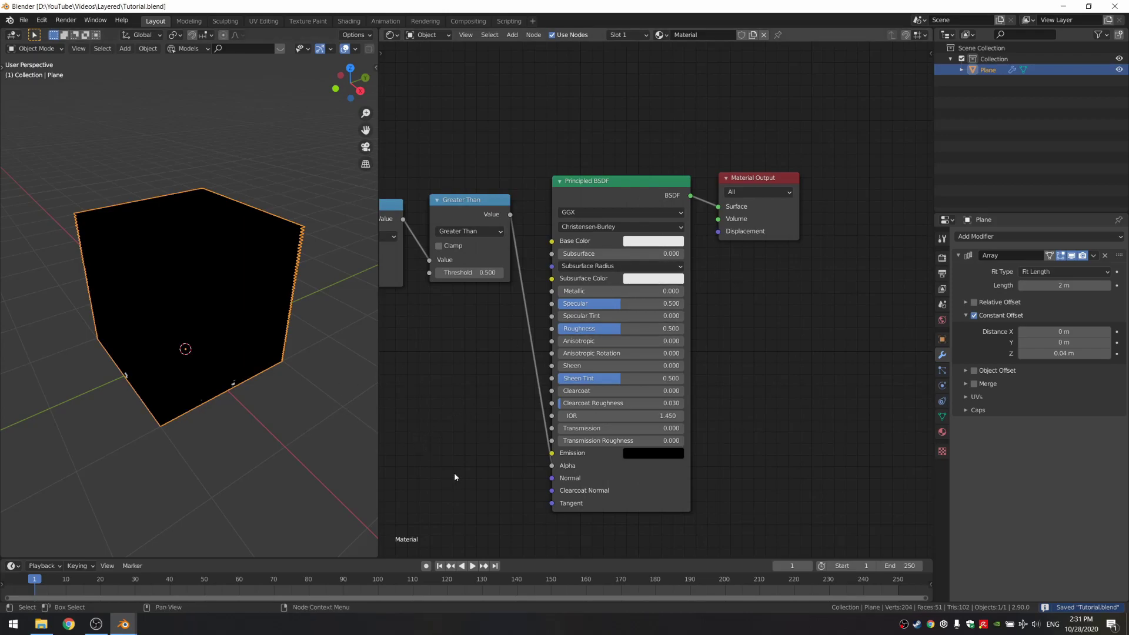
# Set the material's blend mode to Alpha Clip and check the scene's render properties.
pyautogui.click(943, 432)
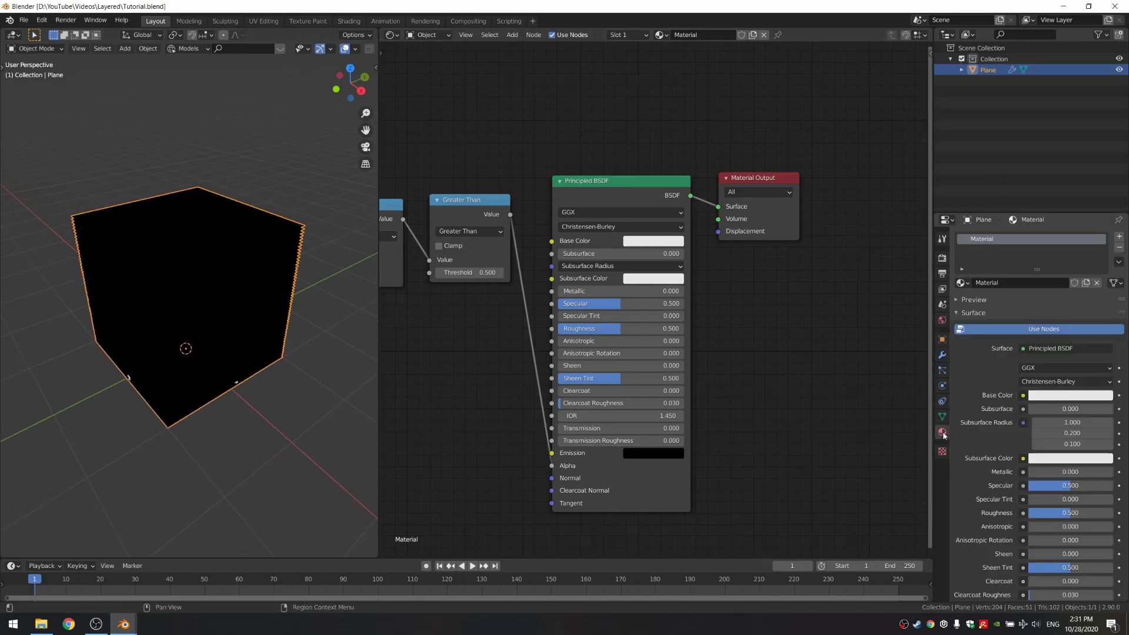
pyautogui.click(974, 312)
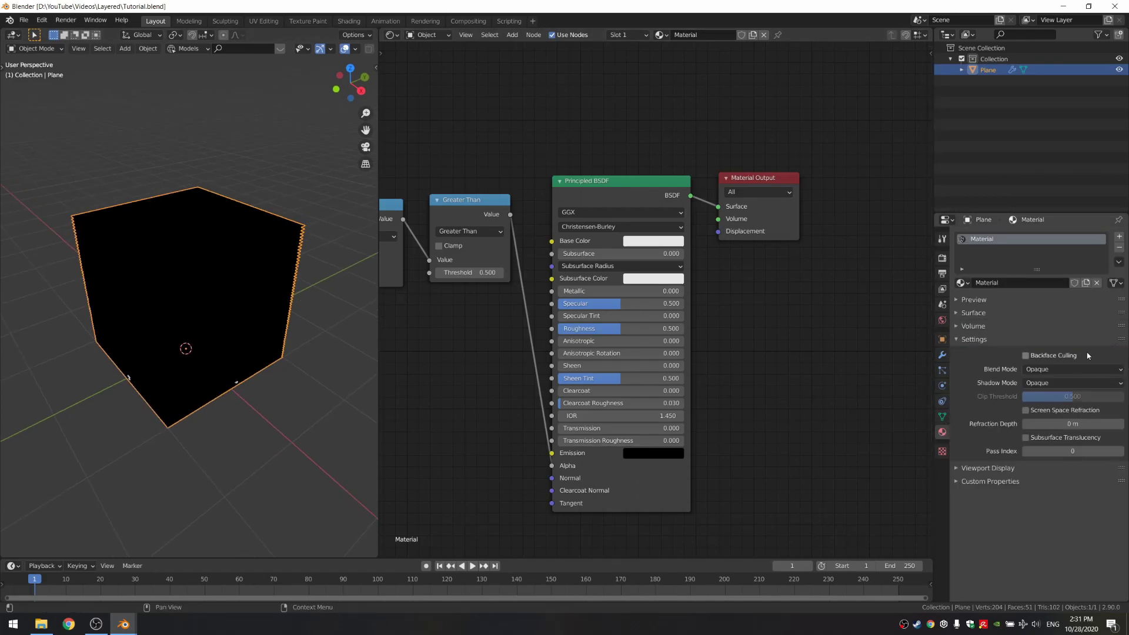
pyautogui.click(1048, 369)
pyautogui.click(1047, 394)
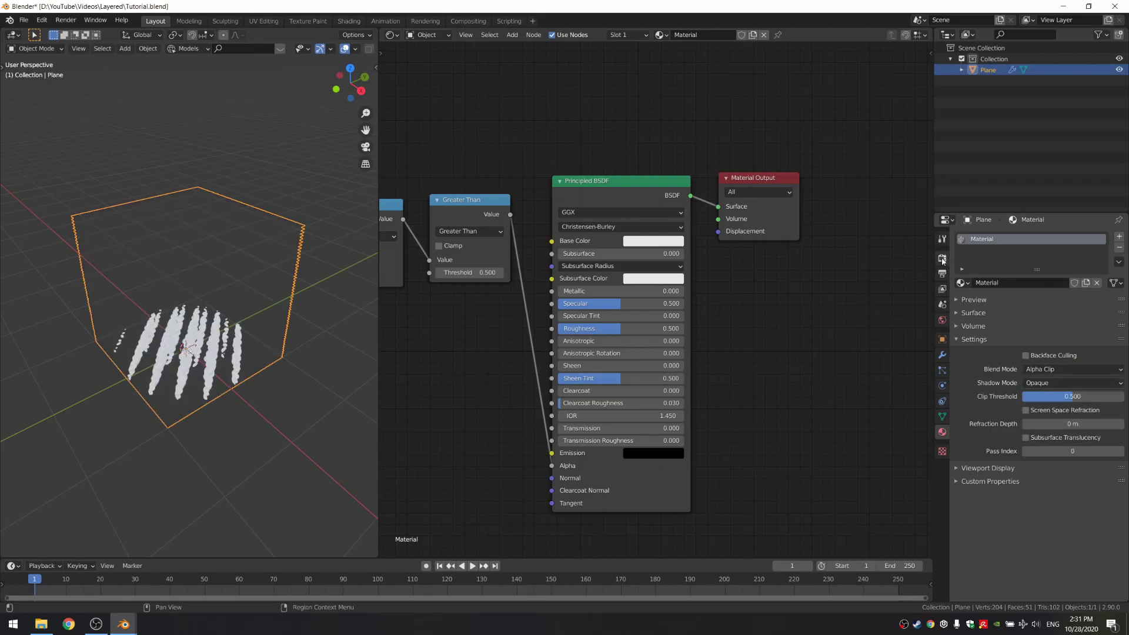
pyautogui.click(942, 261)
pyautogui.click(1045, 238)
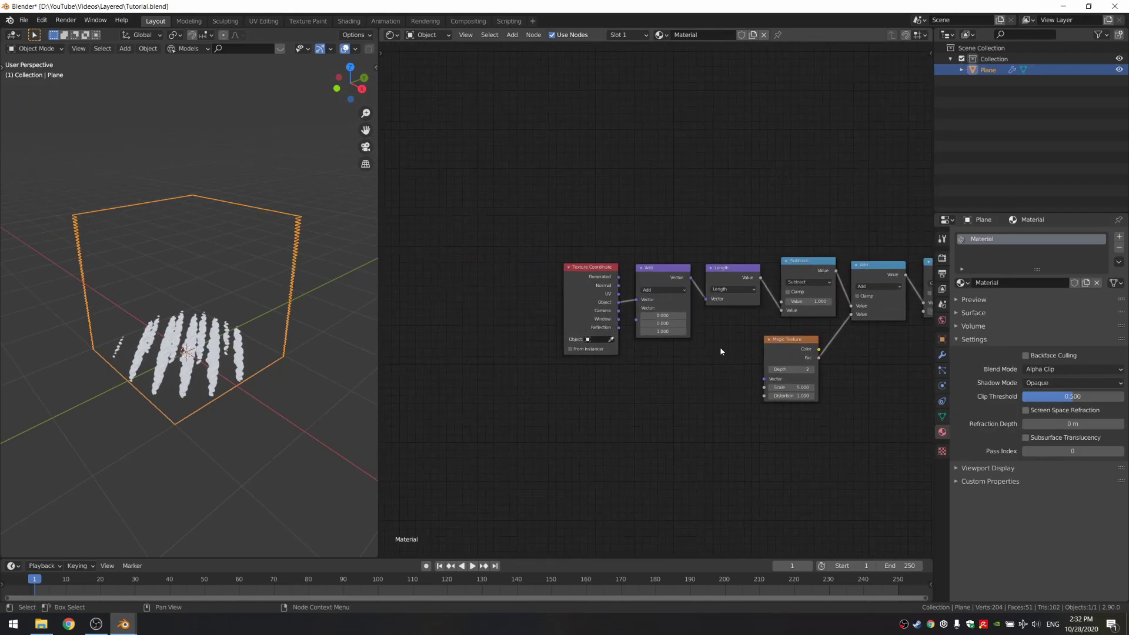
# Change the vector Add node after the Texture Coordinate to Subtract, view the shape from another angle, and save the file.
pyautogui.scroll(3, 651, 358)
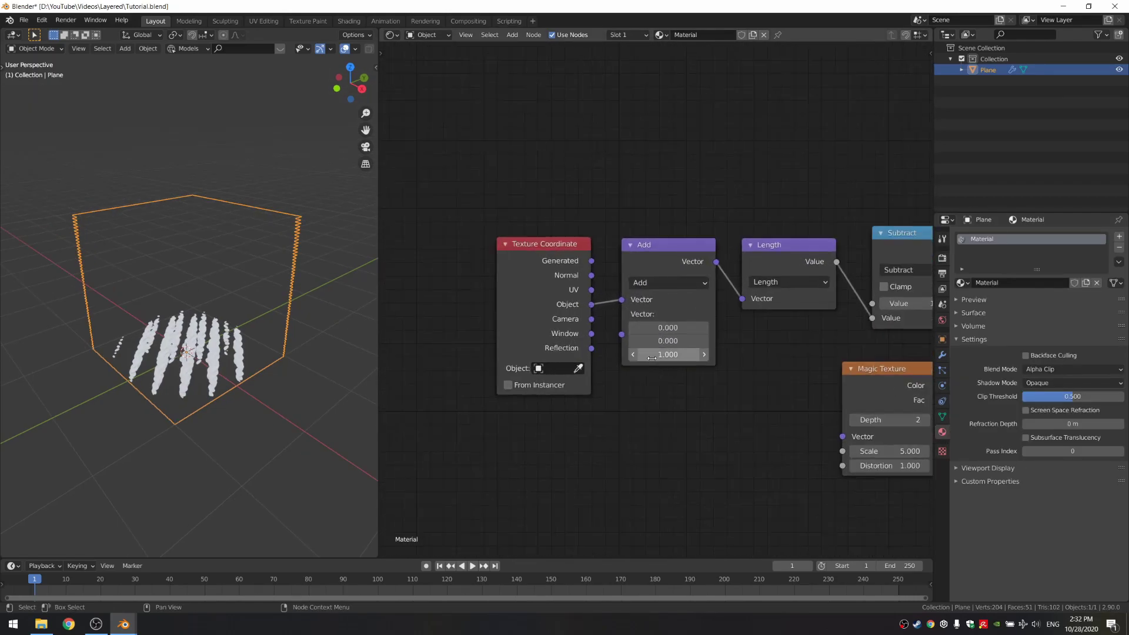
pyautogui.click(647, 283)
pyautogui.click(647, 296)
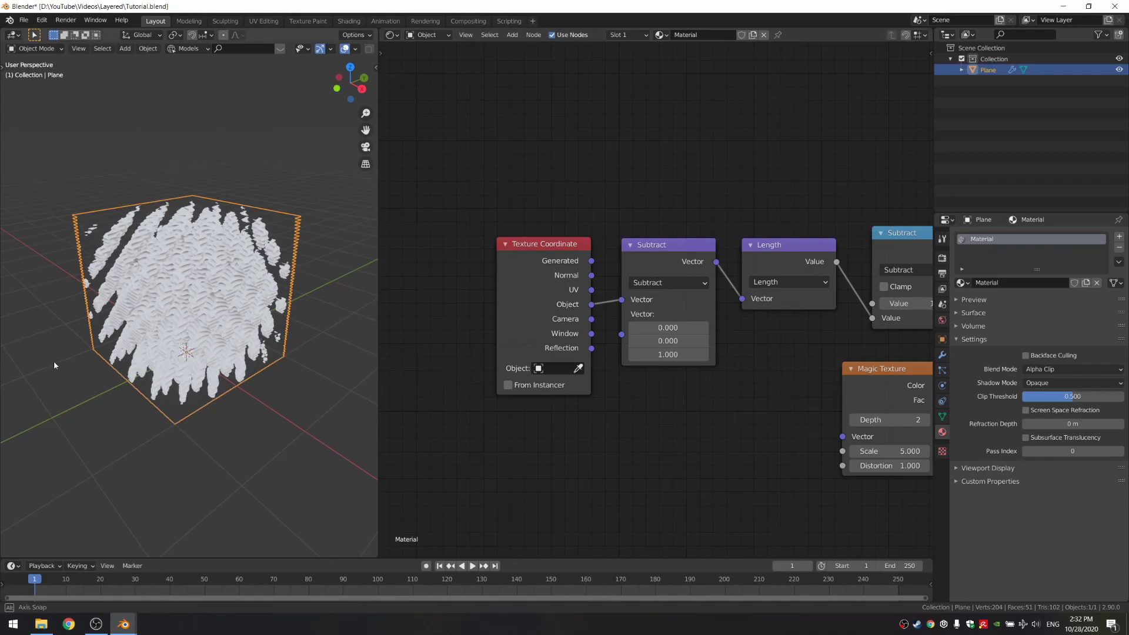
pyautogui.moveTo(153, 311); pyautogui.dragTo(170, 334, button='middle')
pyautogui.hotkey('ctrl', 's')
# Set the Greater Than node's threshold to 0.660 and save the file.
pyautogui.moveTo(909, 328); pyautogui.dragTo(565, 328, button='middle')
pyautogui.moveTo(837, 323); pyautogui.dragTo(584, 324, button='middle')
pyautogui.moveTo(585, 323)
pyautogui.mouseDown()
pyautogui.moveTo(694, 322)
pyautogui.moveTo(585, 323)
pyautogui.moveTo(607, 322)
pyautogui.mouseUp()
pyautogui.moveTo(507, 356); pyautogui.dragTo(713, 335, button='middle')
pyautogui.hotkey('ctrl', 's')
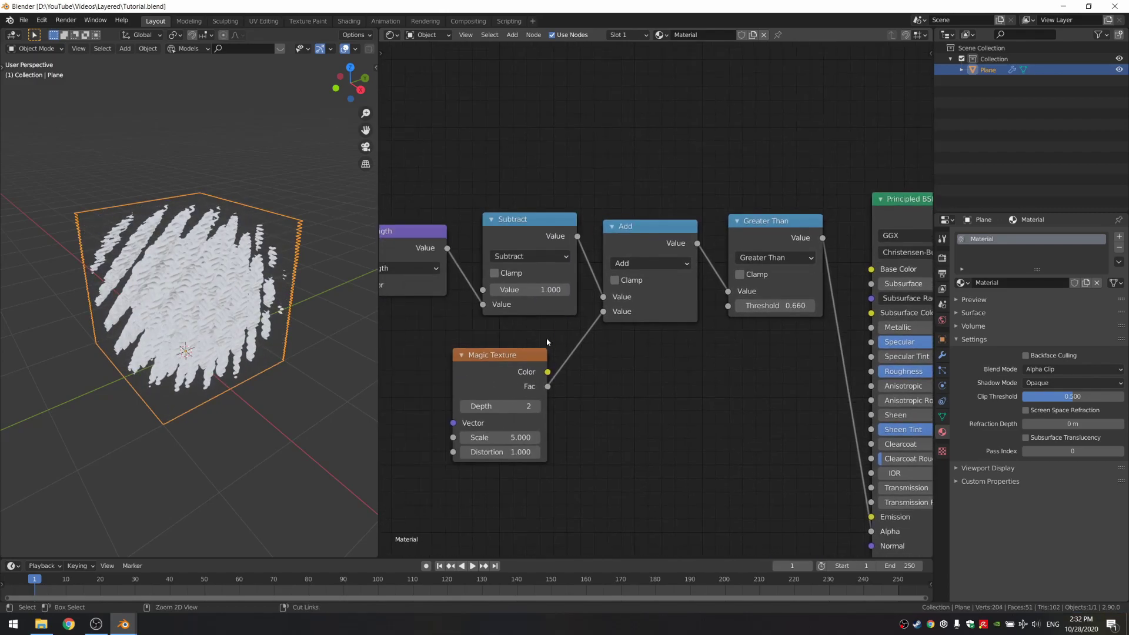
# Set the Magic Texture's depth to 4 and its scale to 2.
pyautogui.moveTo(529, 384); pyautogui.dragTo(632, 367, button='middle')
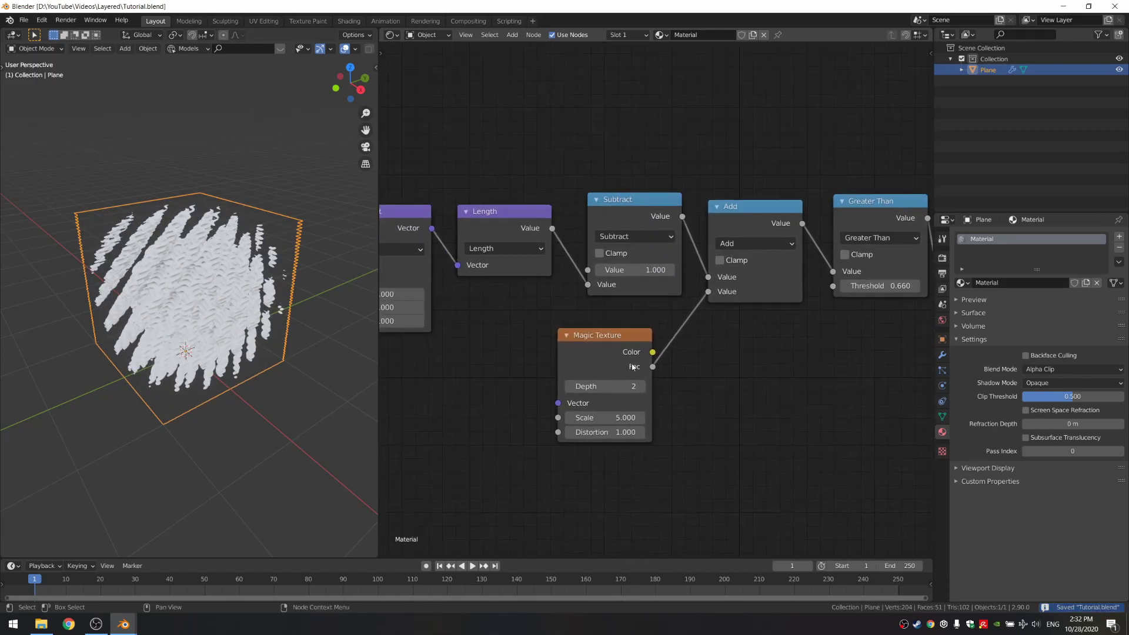
pyautogui.click(608, 386)
pyautogui.write('4')
pyautogui.press('Return')
pyautogui.moveTo(811, 383); pyautogui.dragTo(694, 397, button='middle')
pyautogui.moveTo(552, 411); pyautogui.dragTo(727, 364, button='middle')
pyautogui.scroll(3, 664, 398)
pyautogui.click(665, 406)
pyautogui.write('2')
pyautogui.press('Return')
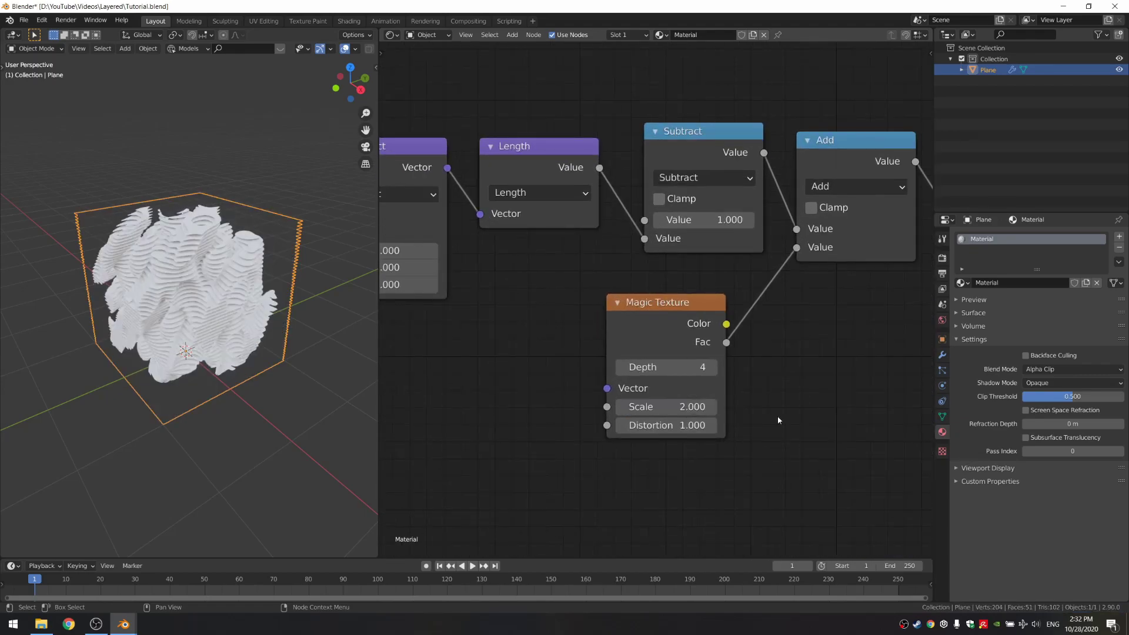
# Set the Magic Texture's distortion to 2.
pyautogui.moveTo(777, 421); pyautogui.dragTo(633, 376, button='middle')
pyautogui.click(637, 428)
pyautogui.write('2')
pyautogui.press('Return')
# Raise the Greater Than node's threshold to 1.150 and save the file.
pyautogui.moveTo(742, 364); pyautogui.dragTo(628, 388, button='middle')
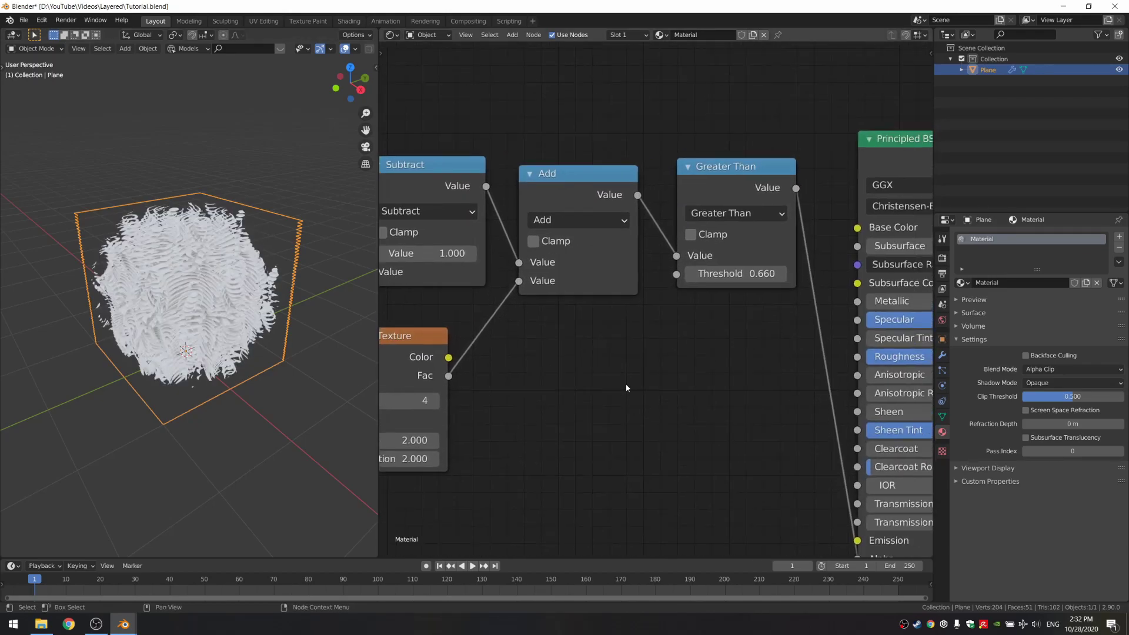
pyautogui.moveTo(721, 280)
pyautogui.mouseDown()
pyautogui.moveTo(739, 280)
pyautogui.moveTo(729, 279)
pyautogui.mouseUp()
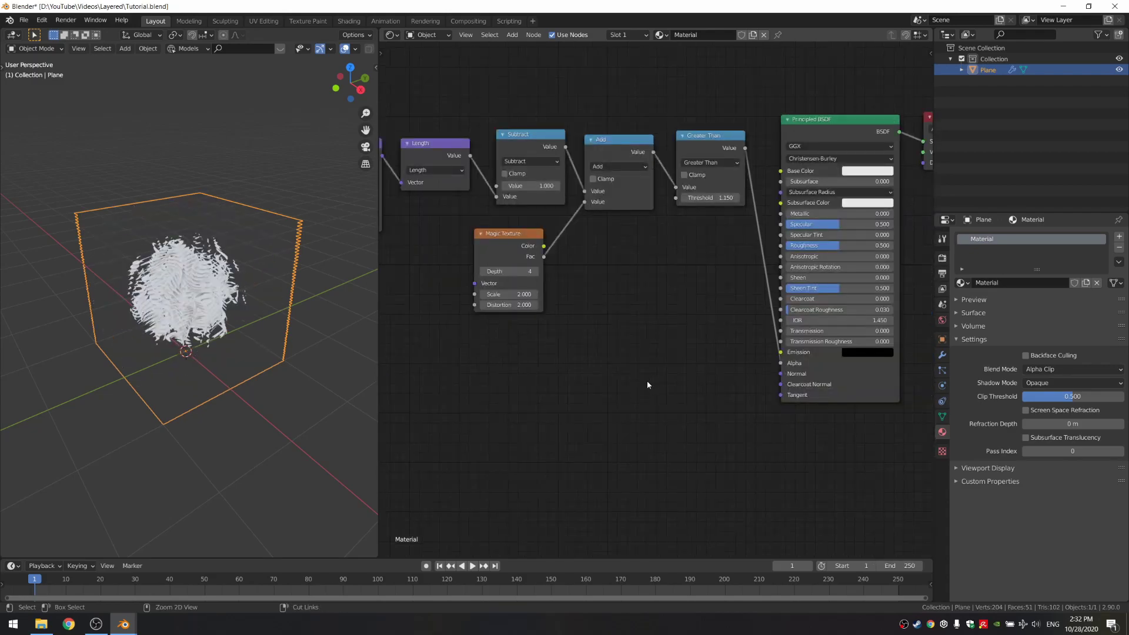
pyautogui.hotkey('ctrl', 's')
# Add a ColorRamp node, feed the Magic Texture's Fac into it, and connect its Color output to the Principled BSDF's Base Color.
pyautogui.hotkey('shift', 'a')
pyautogui.click(648, 385)
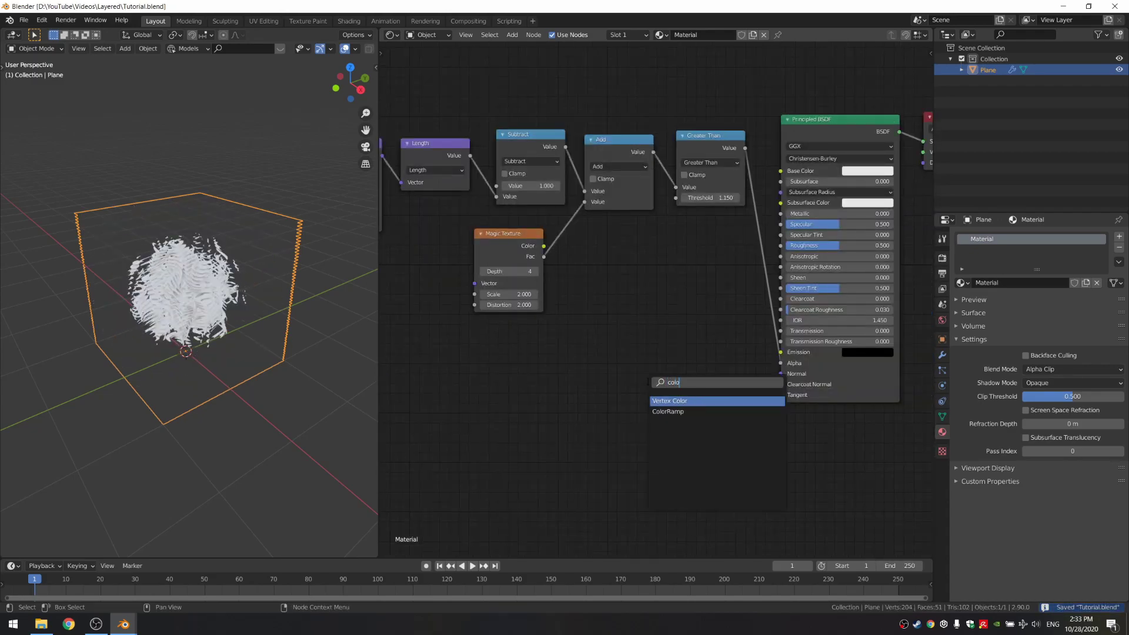
pyautogui.press('Down')
pyautogui.press('Return')
pyautogui.click(652, 278)
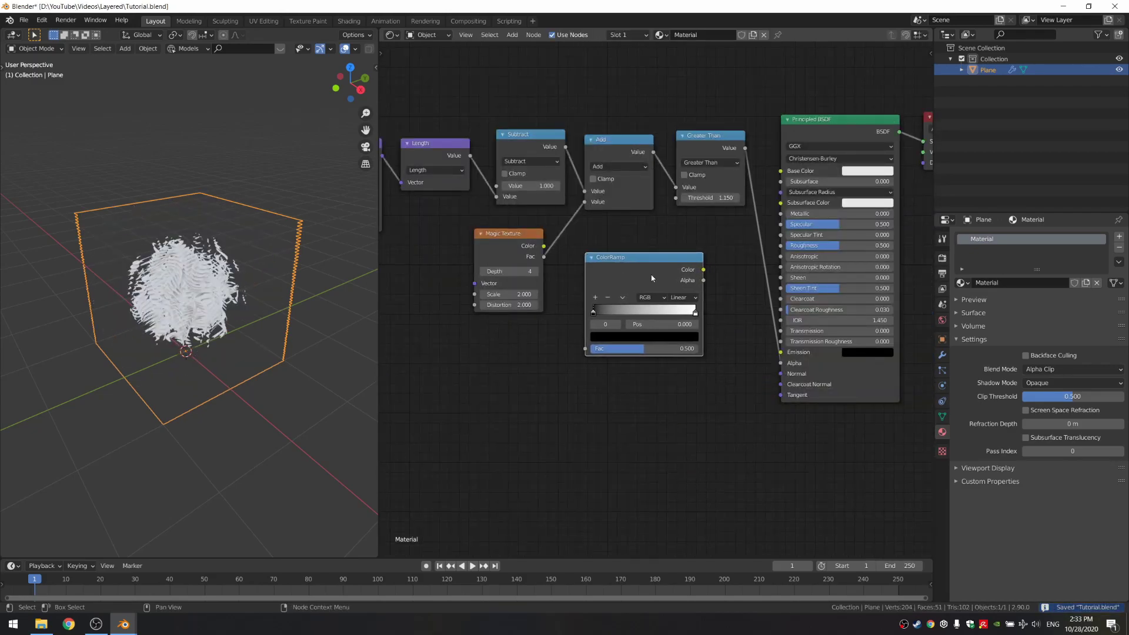
pyautogui.moveTo(544, 257); pyautogui.dragTo(595, 352)
pyautogui.moveTo(704, 269); pyautogui.dragTo(780, 171)
pyautogui.scroll(2, 569, 362)
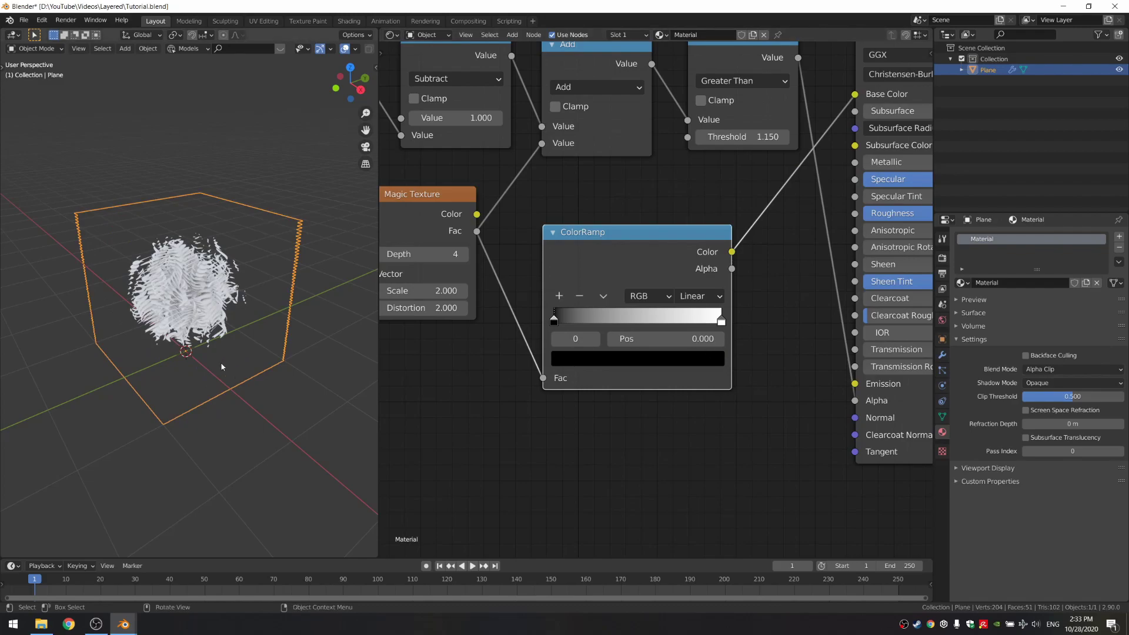
# Set the ColorRamp's color mode to HSL and its interpolation to Far.
pyautogui.scroll(5, 222, 366)
pyautogui.moveTo(235, 367); pyautogui.dragTo(270, 376, button='middle')
pyautogui.click(660, 297)
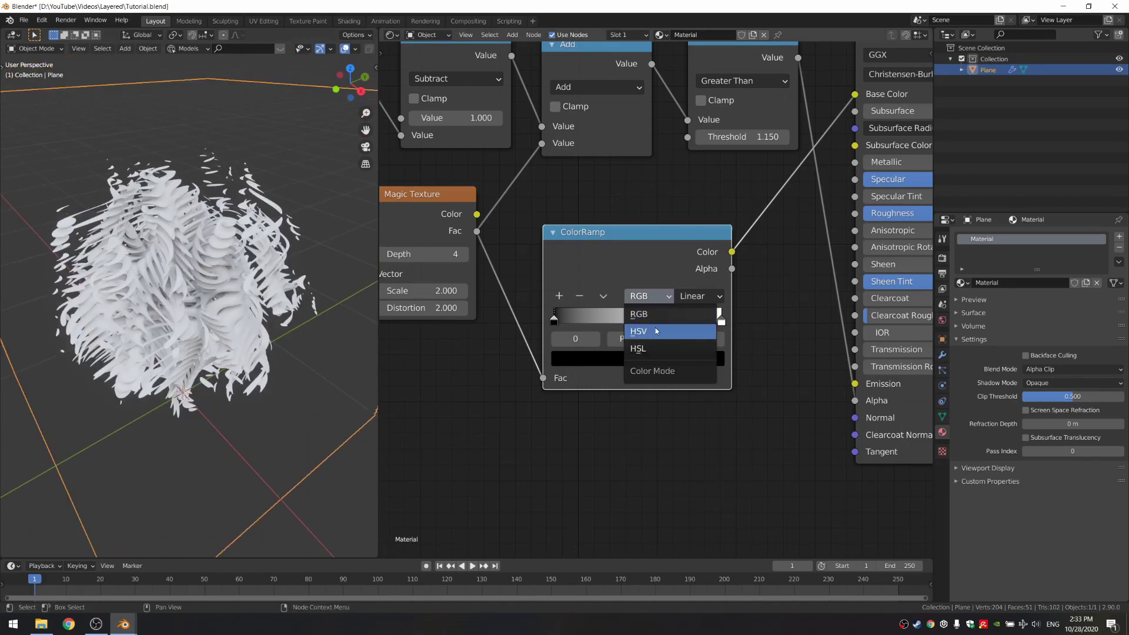
pyautogui.click(638, 348)
pyautogui.scroll(1, 634, 470)
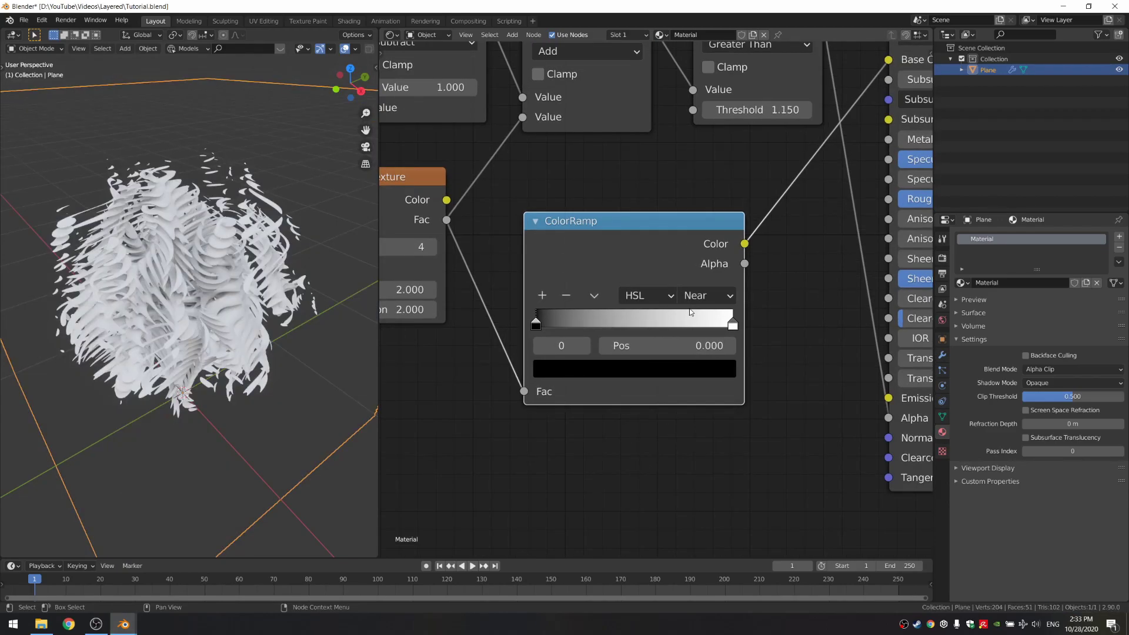
pyautogui.click(707, 295)
pyautogui.click(702, 337)
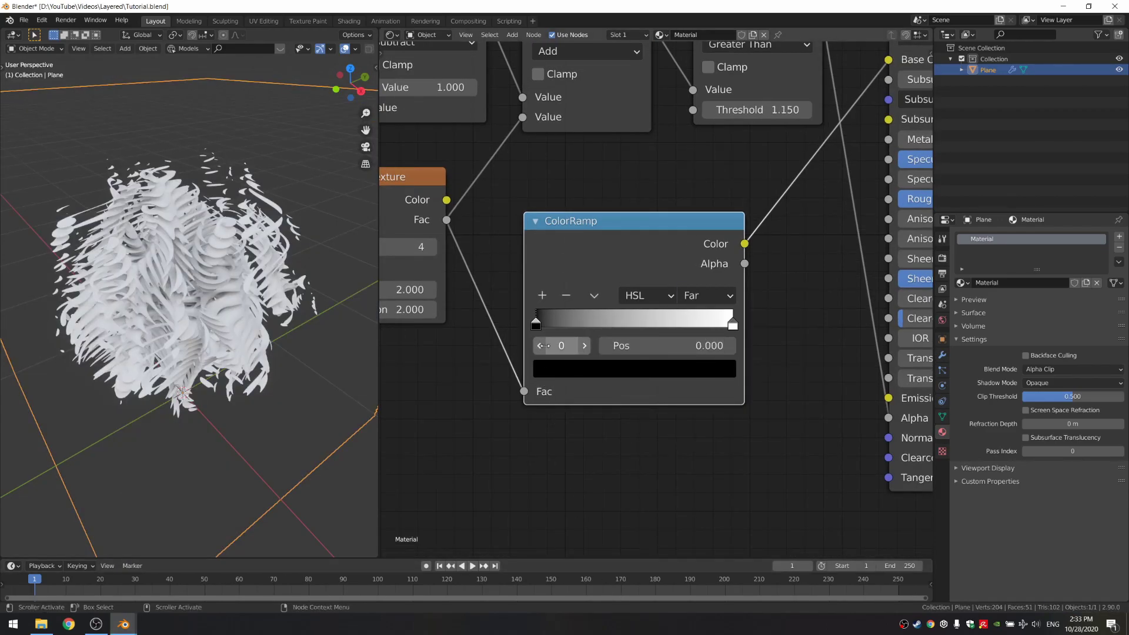
# Color the ColorRamp's first stop light green and its last stop a saturated green.
pyautogui.click(639, 369)
pyautogui.moveTo(691, 213); pyautogui.dragTo(692, 102)
pyautogui.click(591, 140)
pyautogui.moveTo(590, 142); pyautogui.dragTo(571, 147)
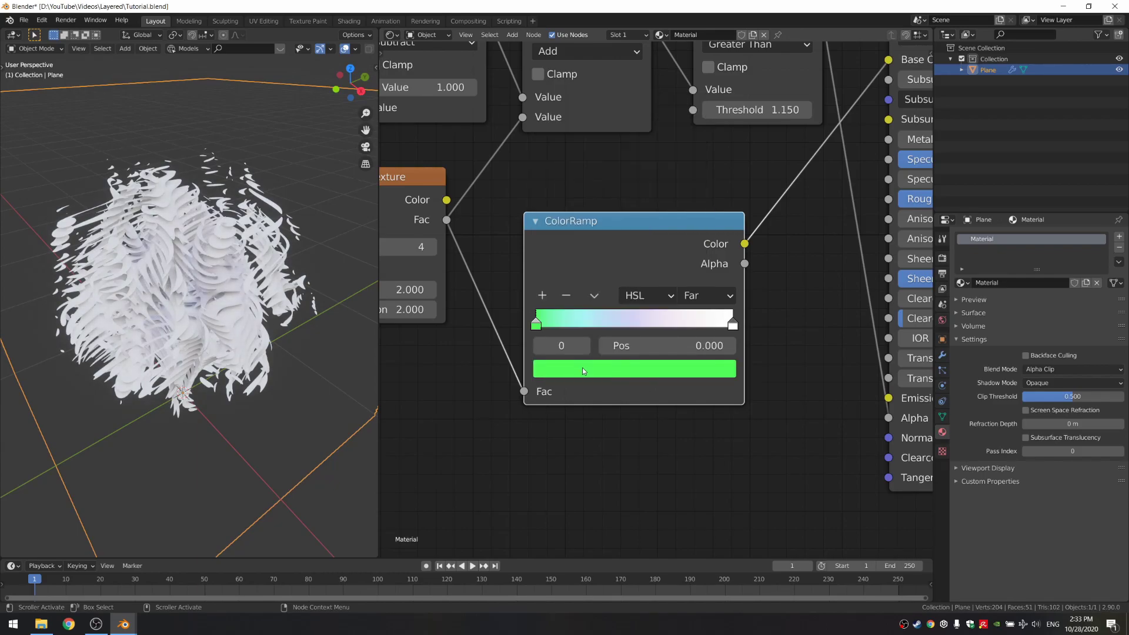
pyautogui.click(583, 345)
pyautogui.click(582, 369)
pyautogui.click(577, 194)
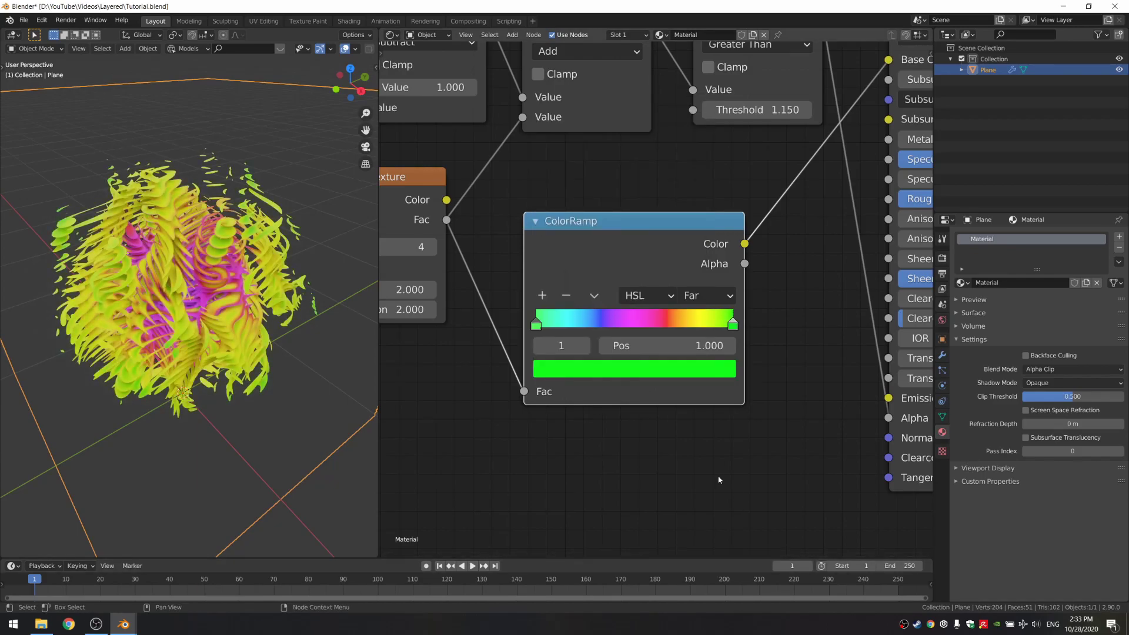
# Move the ColorRamp's last stop slightly inward and its first stop to position 0.710, and save the file.
pyautogui.moveTo(536, 323); pyautogui.dragTo(727, 325)
pyautogui.moveTo(658, 326)
pyautogui.mouseDown()
pyautogui.moveTo(644, 327)
pyautogui.moveTo(671, 330)
pyautogui.moveTo(658, 337)
pyautogui.mouseUp()
pyautogui.moveTo(137, 423); pyautogui.dragTo(153, 383, button='middle')
pyautogui.scroll(-3, 153, 383)
pyautogui.scroll(5, 153, 382)
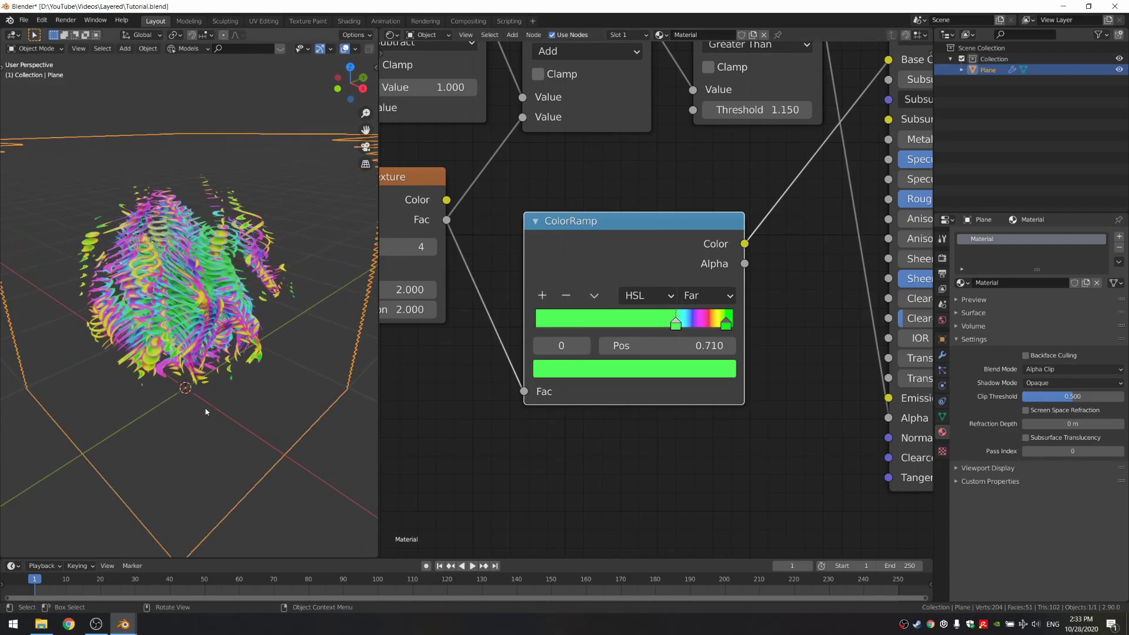
pyautogui.hotkey('ctrl', 's')
pyautogui.scroll(3, 153, 383)
# Add an Emission node and combine it with the Principled BSDF through a Mix Shader feeding the Material Output, spacing the nodes apart.
pyautogui.press('Home')
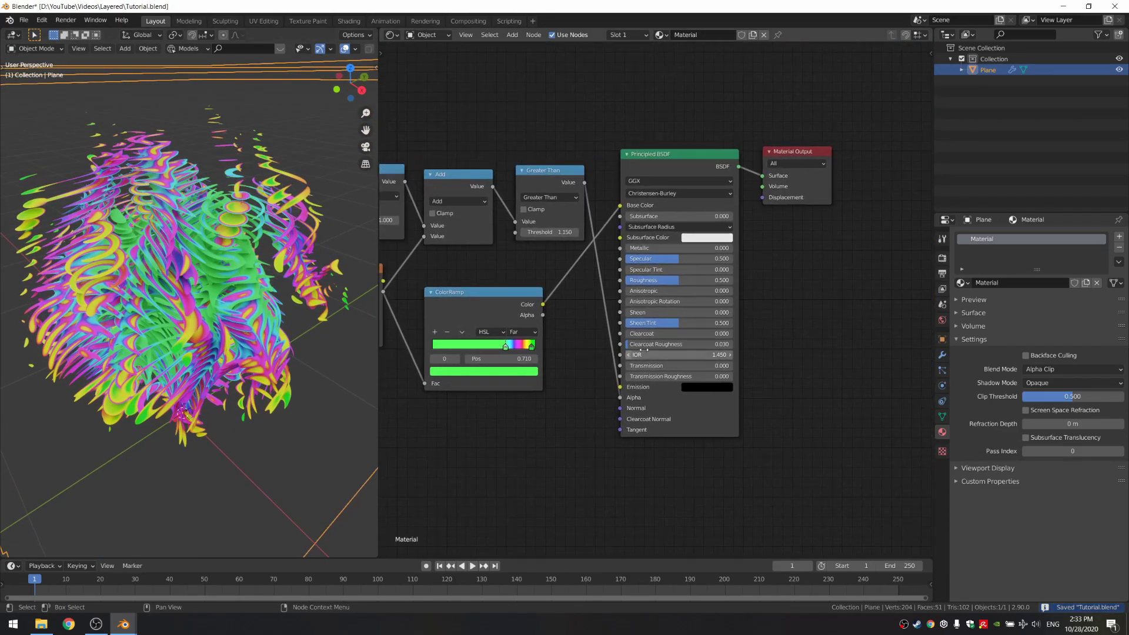
pyautogui.hotkey('shift', 'a')
pyautogui.click(747, 321)
pyautogui.write('emis')
pyautogui.press('Return')
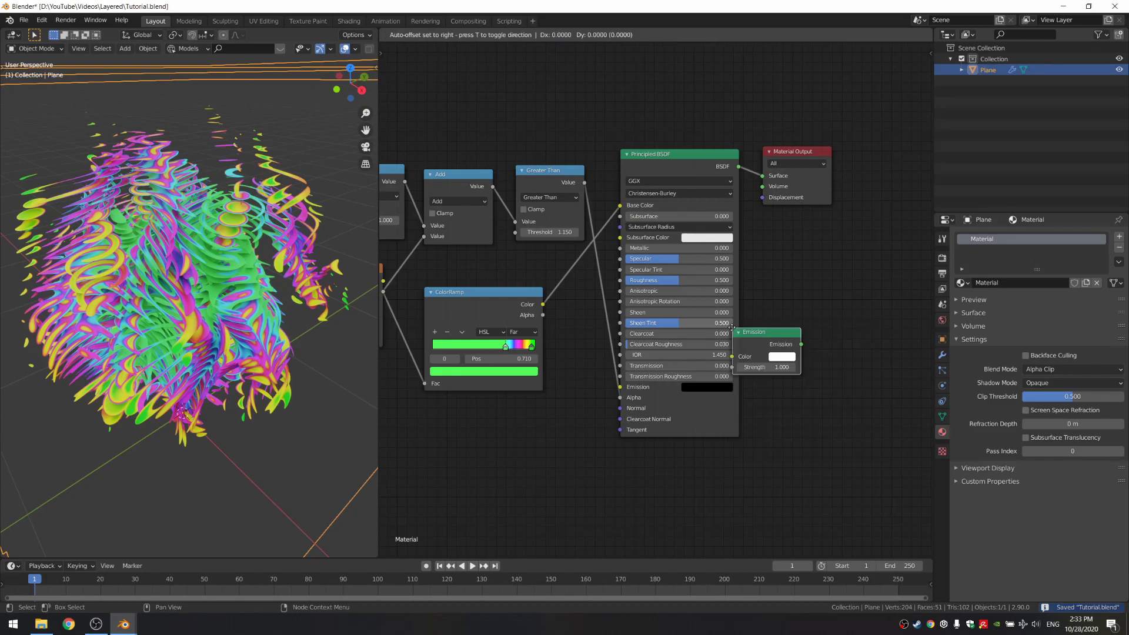
pyautogui.click(808, 326)
pyautogui.moveTo(844, 295); pyautogui.dragTo(740, 345, button='middle')
pyautogui.keyDown('ctrl'); pyautogui.keyDown('shift'); pyautogui.moveTo(741, 395); pyautogui.dragTo(595, 265, button='right'); pyautogui.keyUp('shift'); pyautogui.keyUp('ctrl')
pyautogui.moveTo(669, 177); pyautogui.dragTo(717, 231)
pyautogui.press('g')
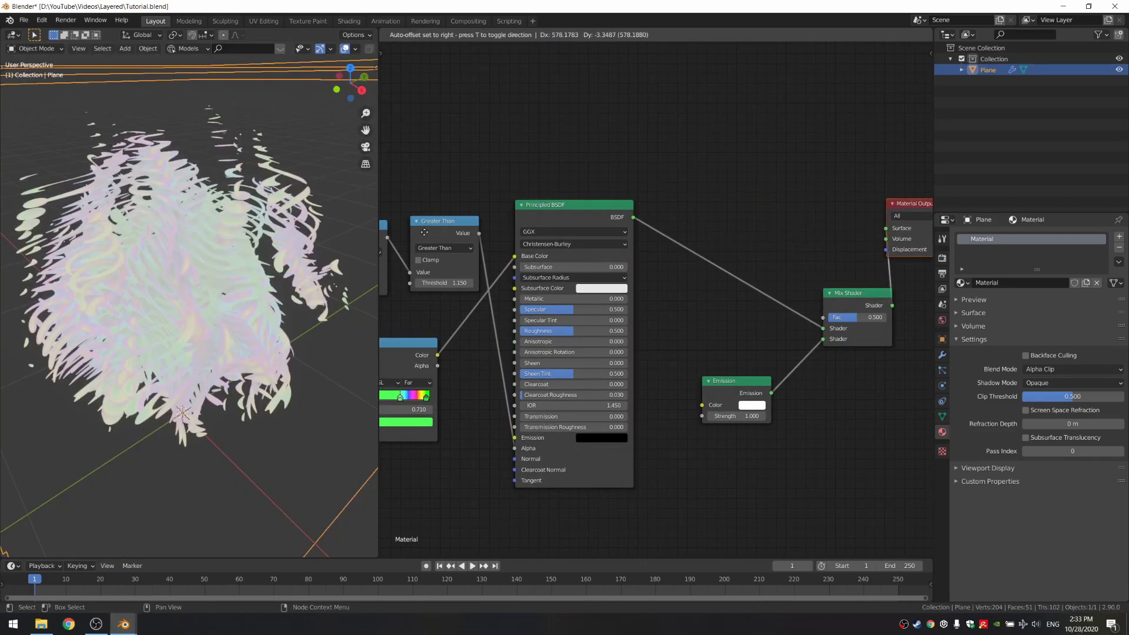
pyautogui.click(929, 231)
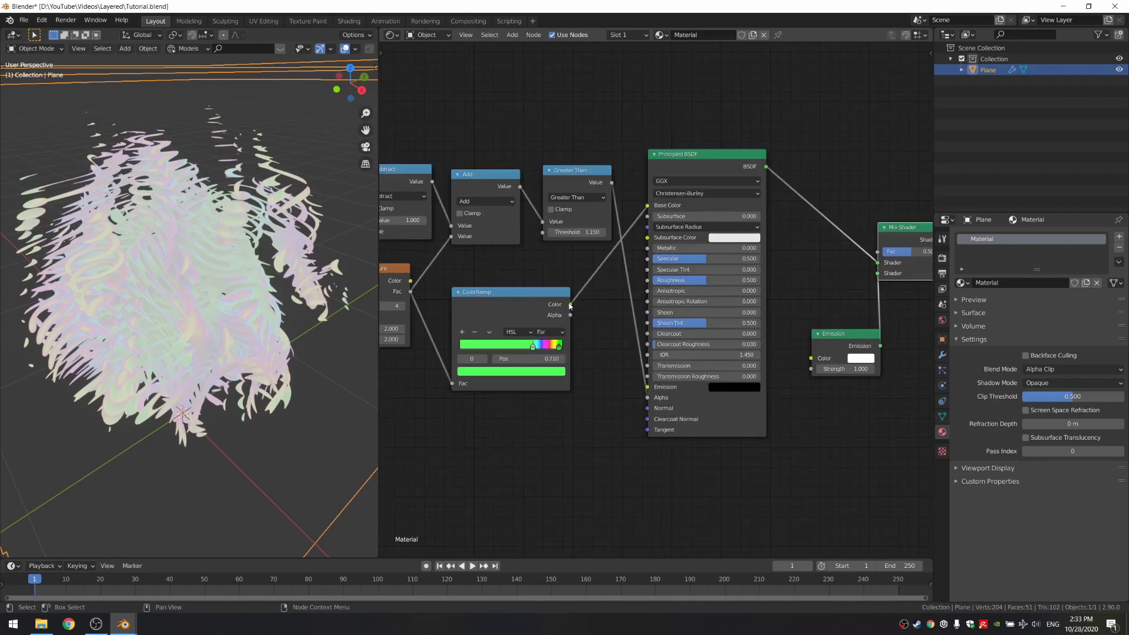
# Connect the ColorRamp's Color to the Emission node's Color, set the Principled BSDF's Metallic to 1.000, and save.
pyautogui.moveTo(570, 304); pyautogui.dragTo(812, 358)
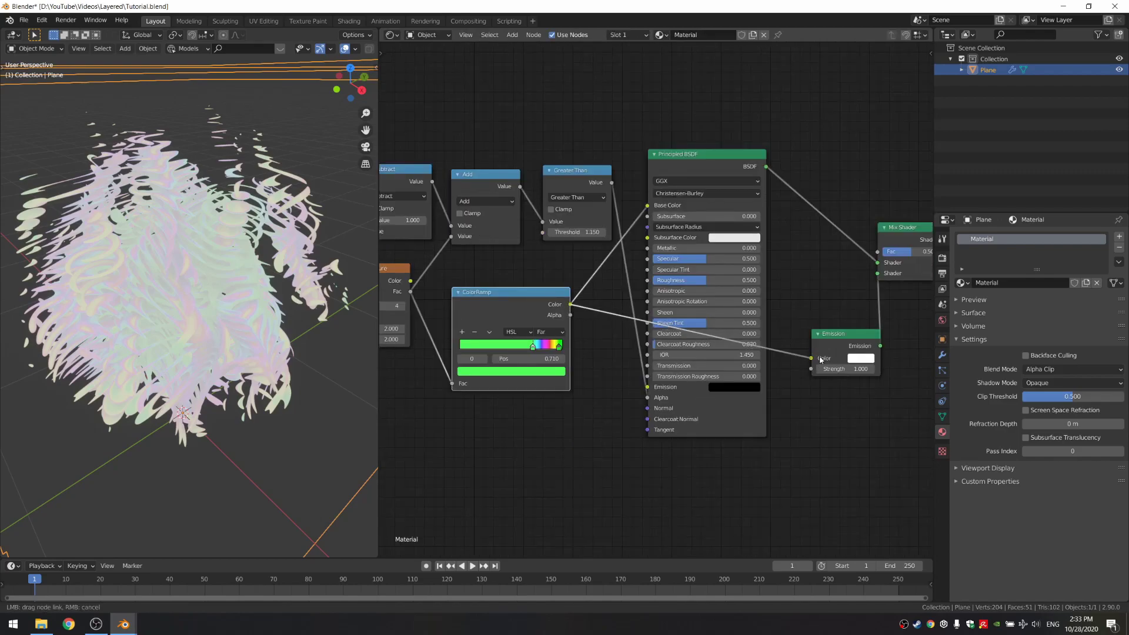
pyautogui.moveTo(820, 356); pyautogui.dragTo(681, 333, button='middle')
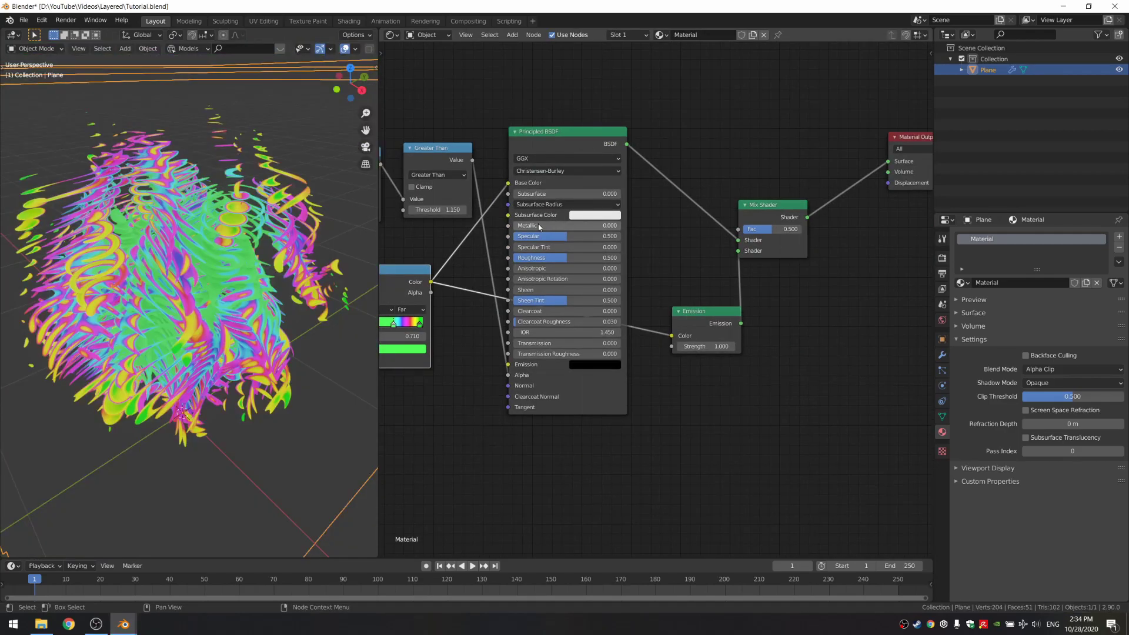
pyautogui.moveTo(532, 227); pyautogui.dragTo(624, 228)
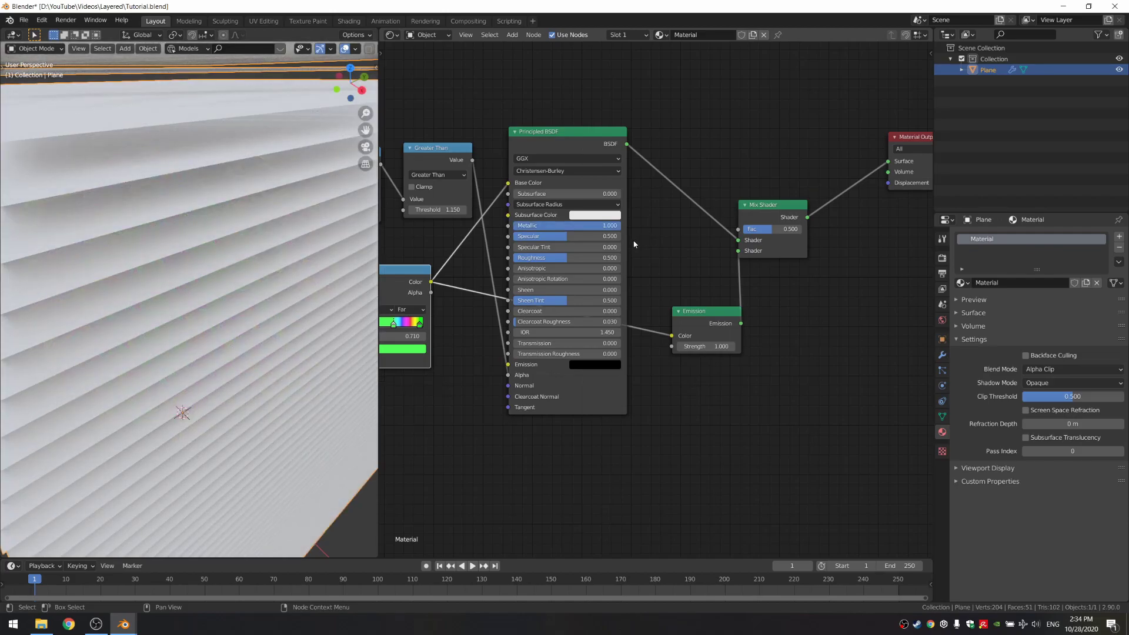
pyautogui.hotkey('ctrl', 's')
pyautogui.moveTo(153, 282); pyautogui.dragTo(176, 280, button='middle')
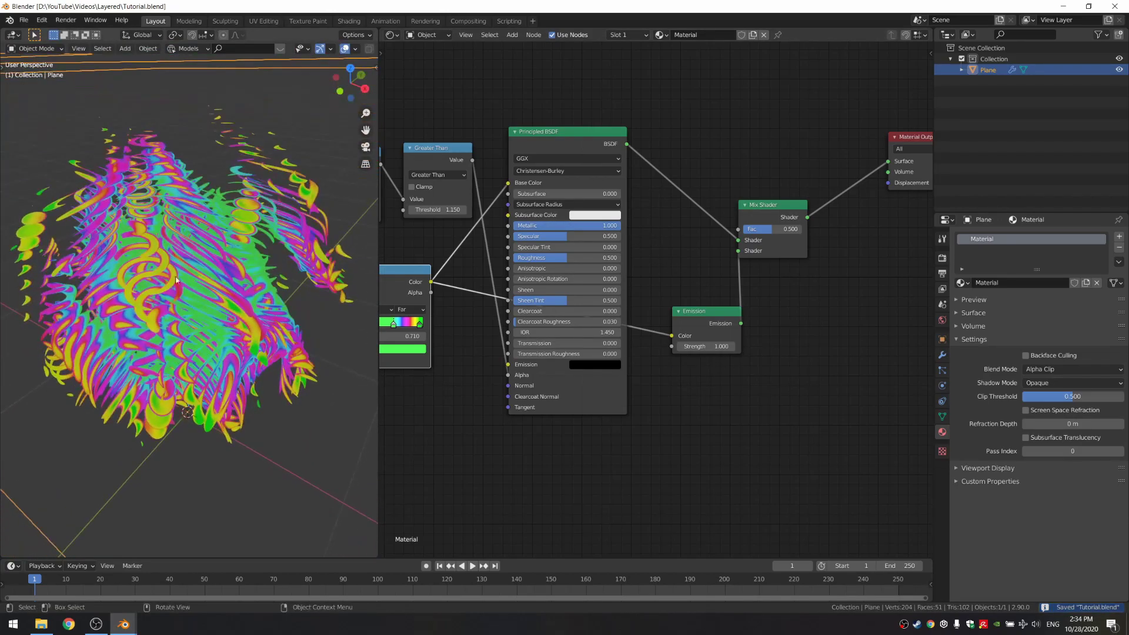
# Set the Array modifier's constant Z offset to 0.02 m and save the file.
pyautogui.click(942, 354)
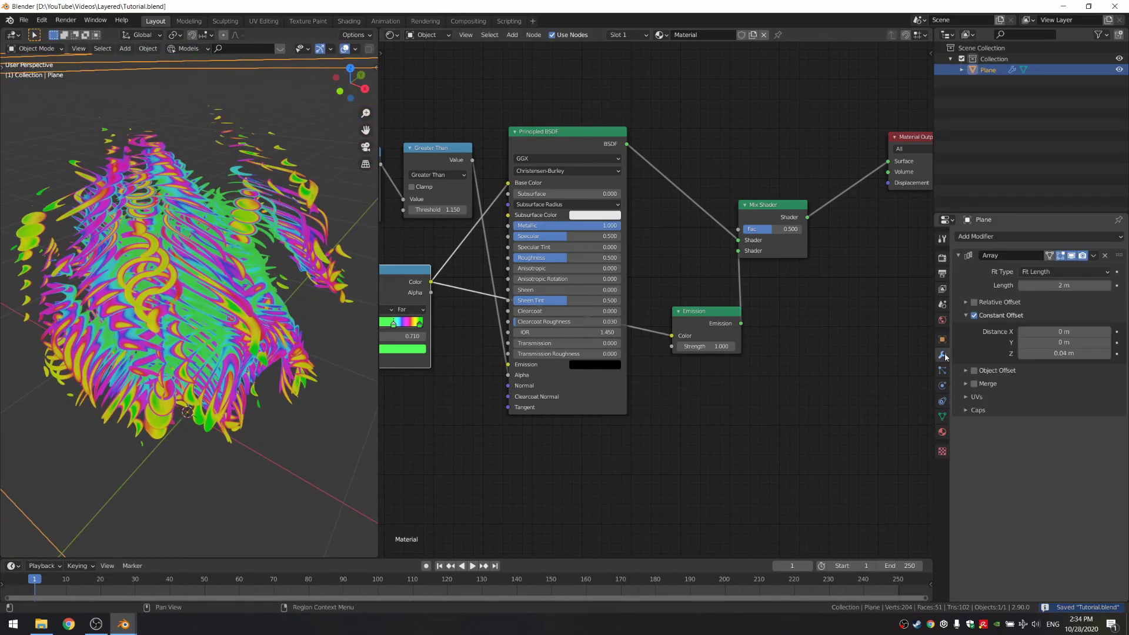
pyautogui.click(1072, 354)
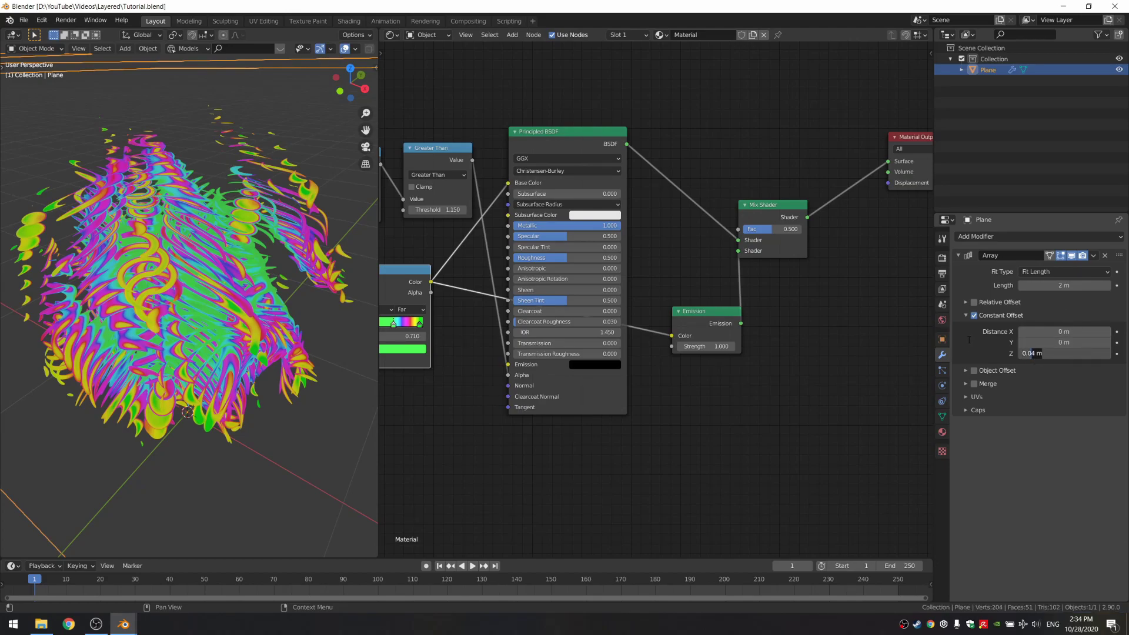
pyautogui.press('Return')
pyautogui.scroll(-4, 221, 312)
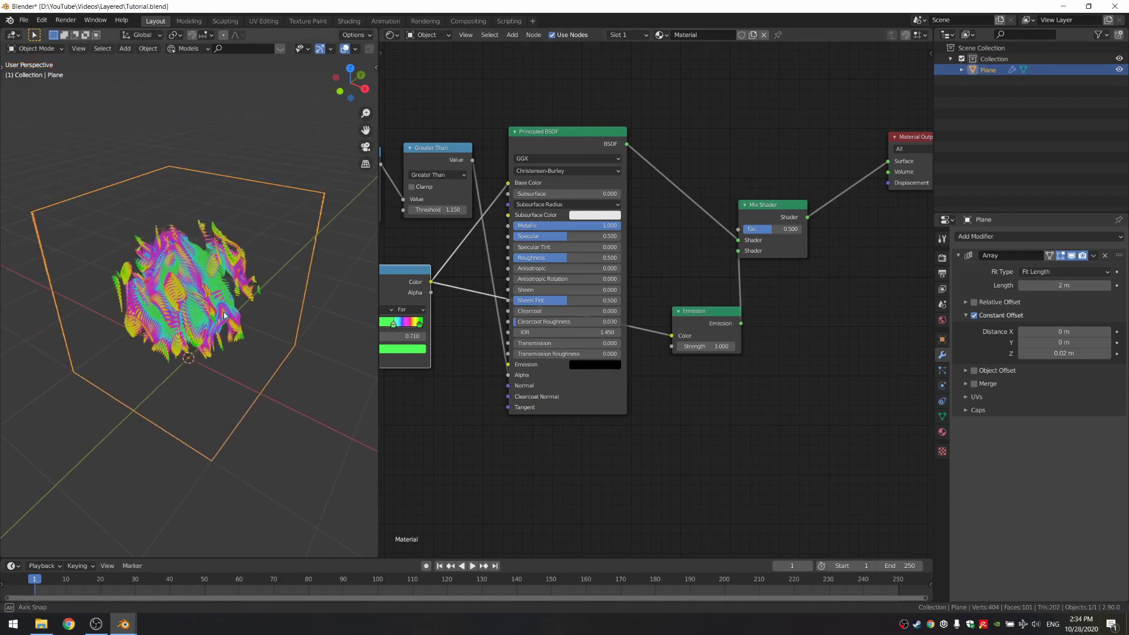
pyautogui.scroll(3, 236, 312)
pyautogui.hotkey('ctrl', 's')
pyautogui.moveTo(259, 317); pyautogui.dragTo(247, 315, button='middle')
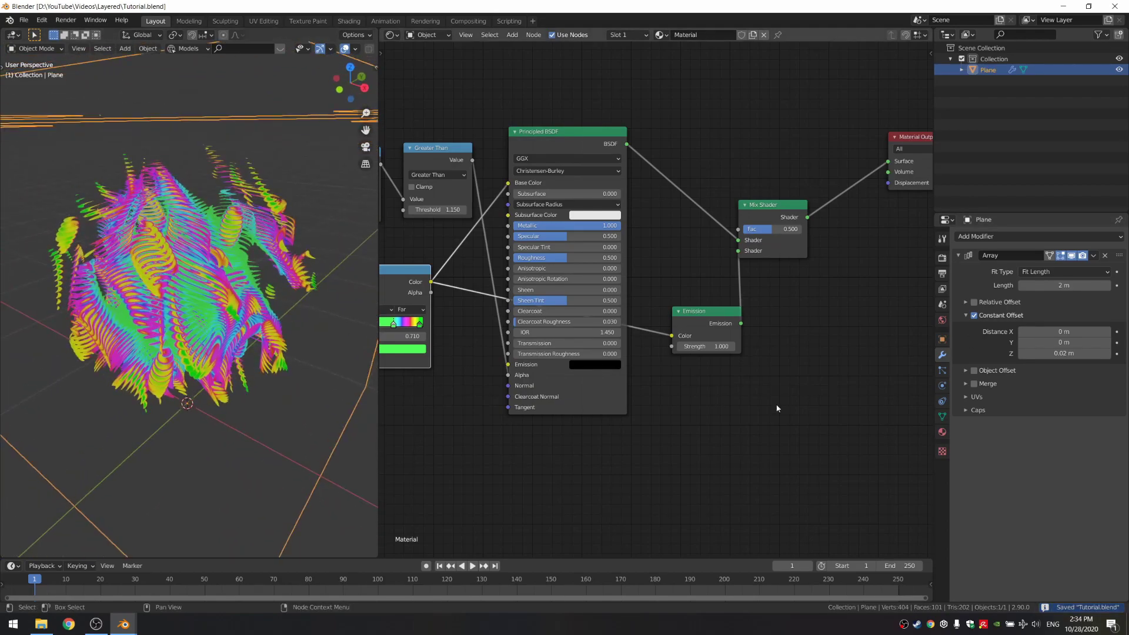
# Set the Mix Shader's Fac to 0.950 and save the file.
pyautogui.scroll(7, 815, 312)
pyautogui.click(816, 280)
pyautogui.write('.96')
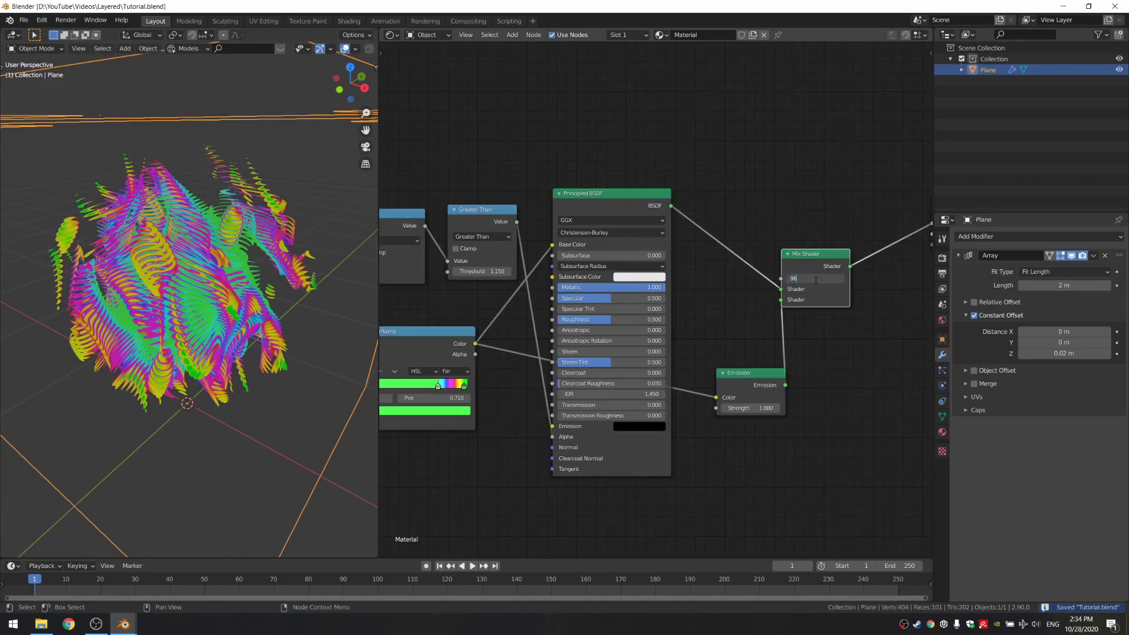
pyautogui.write('.95')
pyautogui.press('Return')
pyautogui.scroll(-5, 188, 307)
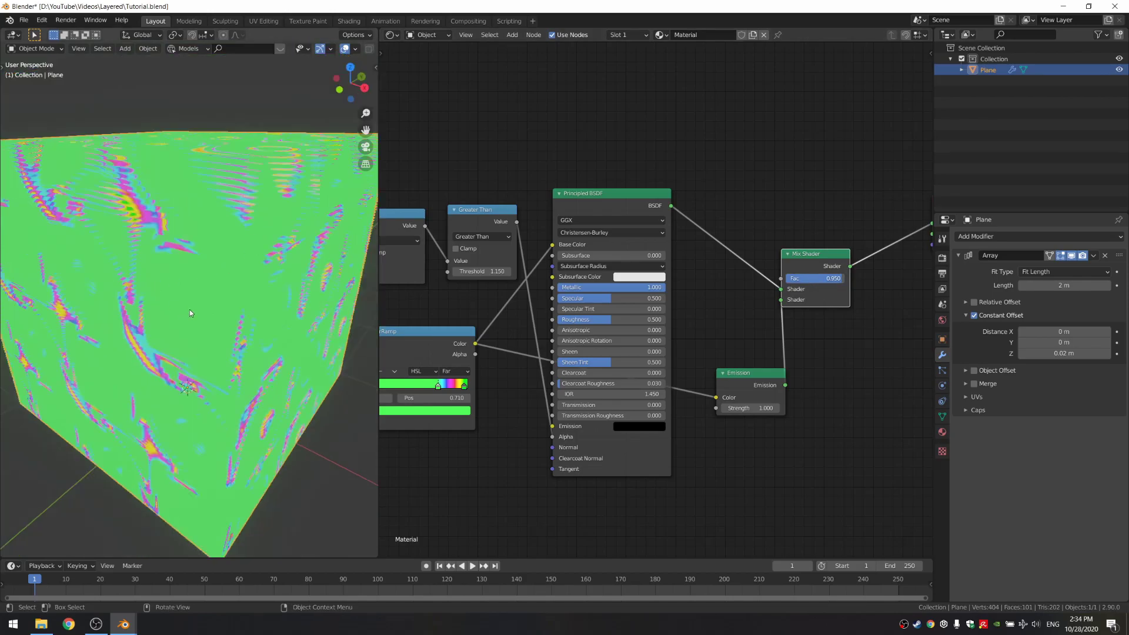
pyautogui.hotkey('ctrl', 's')
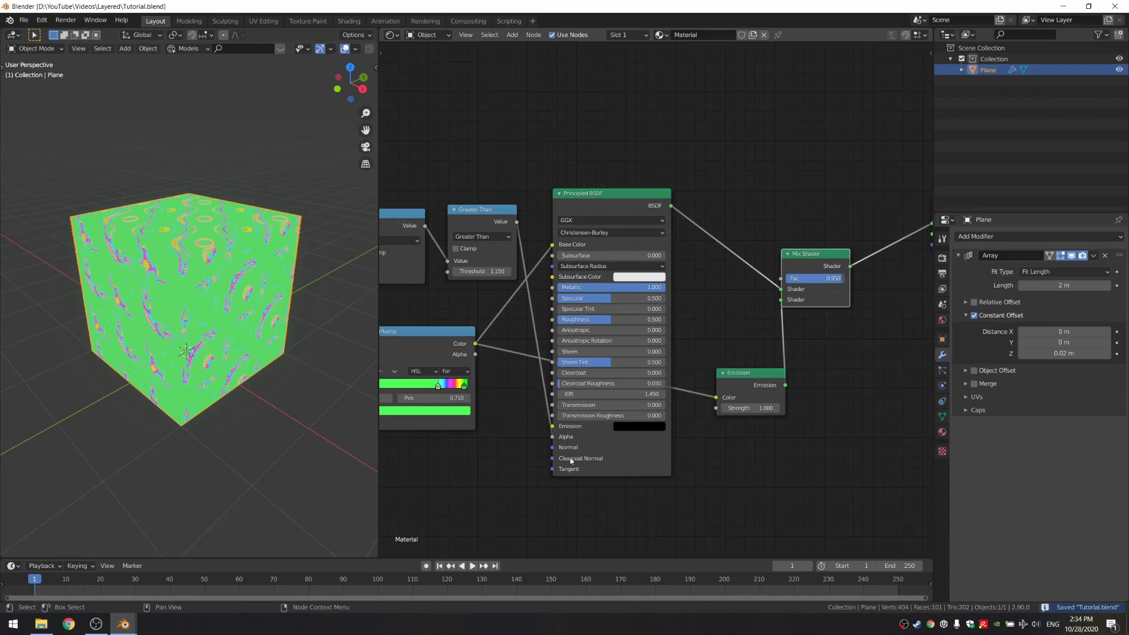
# Disconnect the Greater Than node from the Principled BSDF's Alpha input.
pyautogui.moveTo(552, 437); pyautogui.dragTo(538, 448)
pyautogui.moveTo(740, 401); pyautogui.dragTo(548, 459, button='middle')
pyautogui.moveTo(667, 303); pyautogui.dragTo(621, 324, button='middle')
pyautogui.hotkey('shift', 'a')
pyautogui.click(621, 324)
pyautogui.press('Escape')
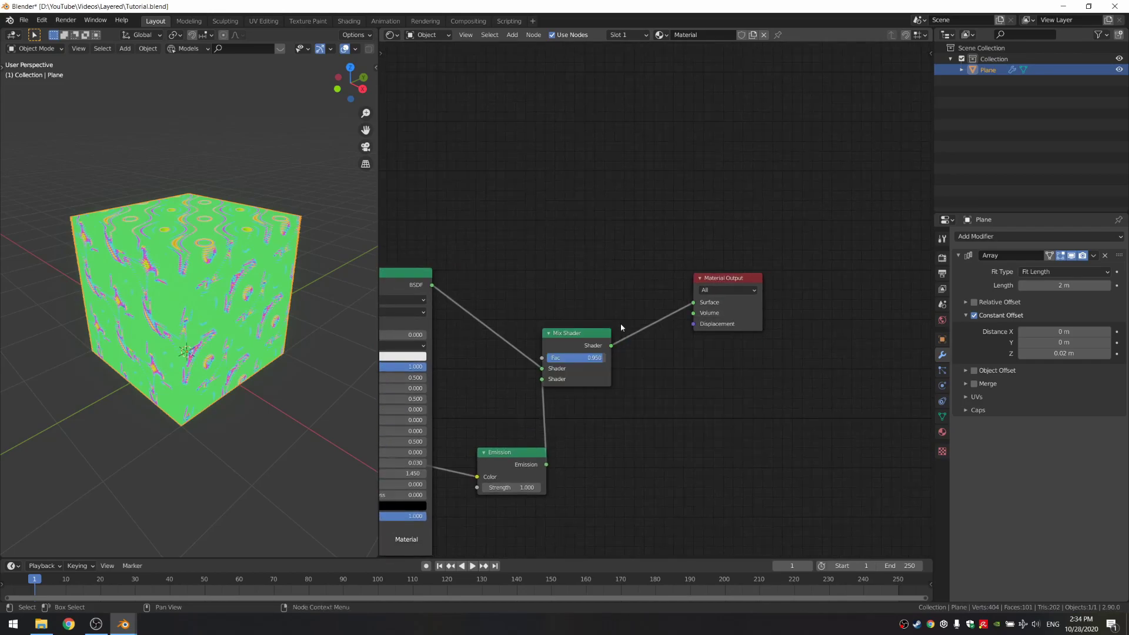
# Duplicate the Mix Shader and insert the copy between the original and the Material Output.
pyautogui.click(603, 334)
pyautogui.hotkey('shift', 'd')
pyautogui.click(689, 333)
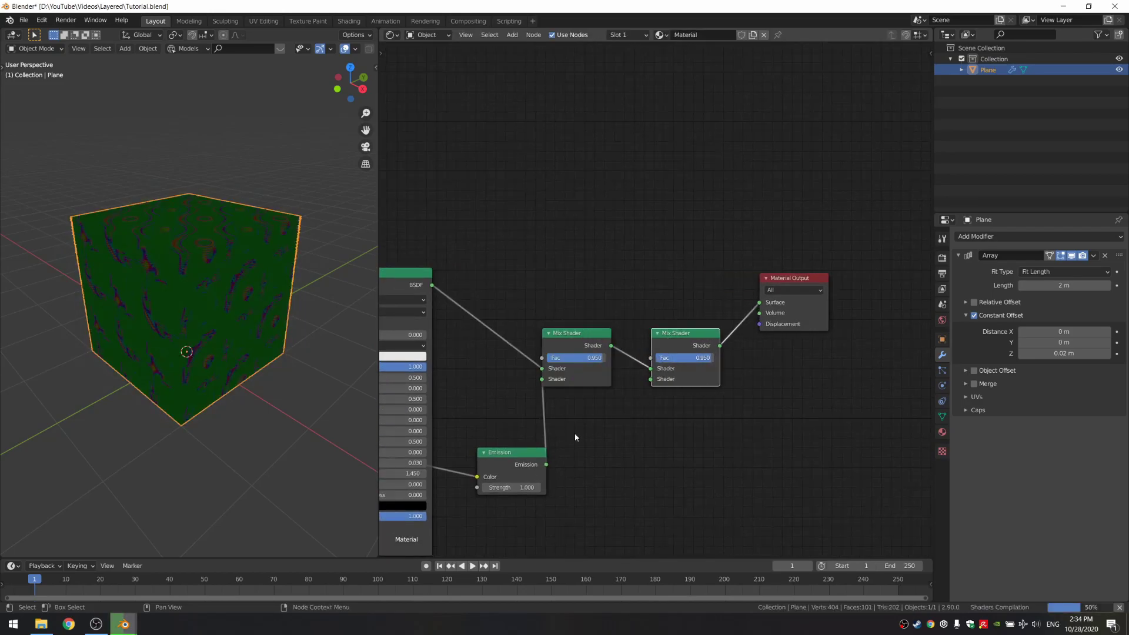
# Add a Transparent BSDF node and connect it to the second Mix Shader's lower Shader input.
pyautogui.hotkey('shift', 'a')
pyautogui.write('trans')
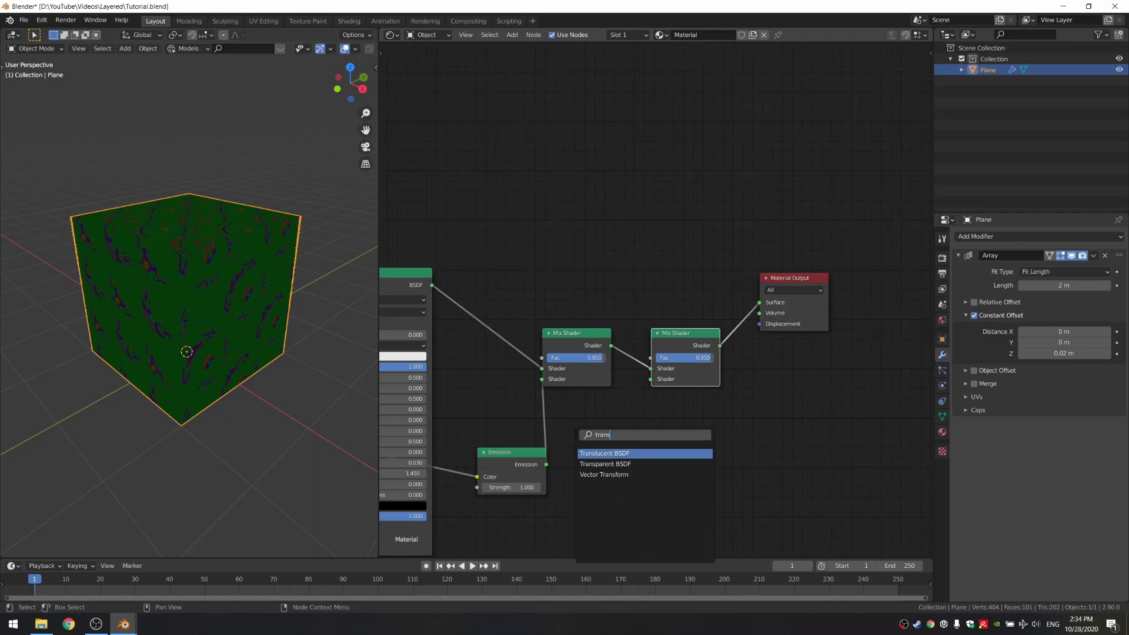
pyautogui.press('Down')
pyautogui.press('Return')
pyautogui.click(578, 419)
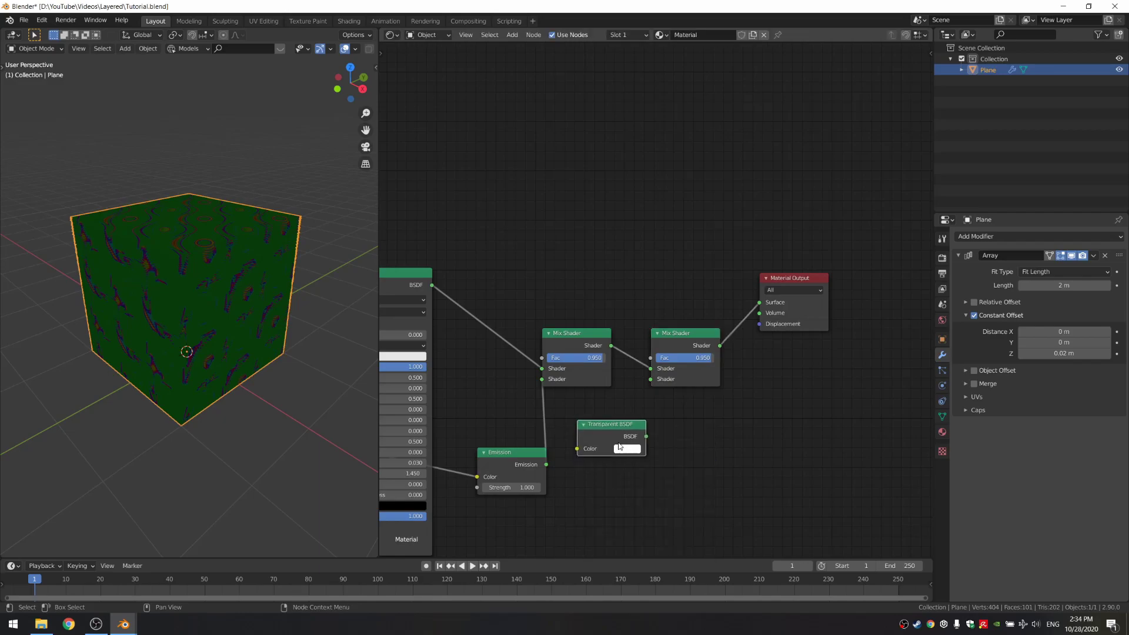
pyautogui.moveTo(647, 436); pyautogui.dragTo(650, 379)
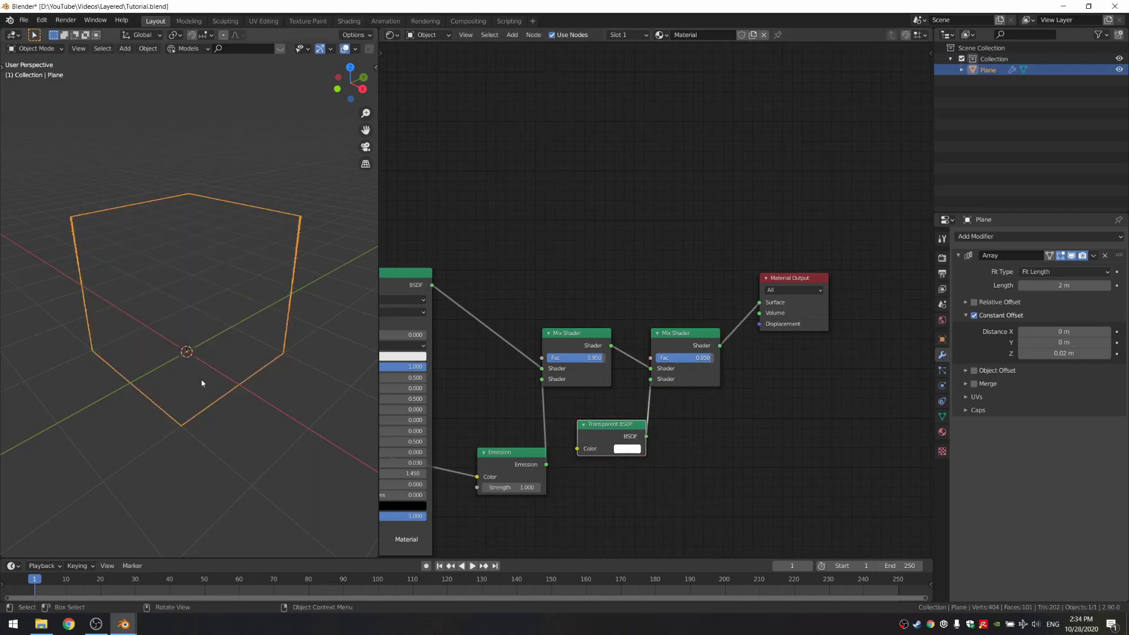
# Connect the Greater Than value to the second Mix Shader's Fac, swap that node's two shader inputs, and save.
pyautogui.moveTo(202, 383); pyautogui.dragTo(210, 371, button='middle')
pyautogui.moveTo(561, 329); pyautogui.dragTo(754, 305, button='middle')
pyautogui.scroll(-1, 535, 306)
pyautogui.moveTo(495, 281); pyautogui.dragTo(823, 330)
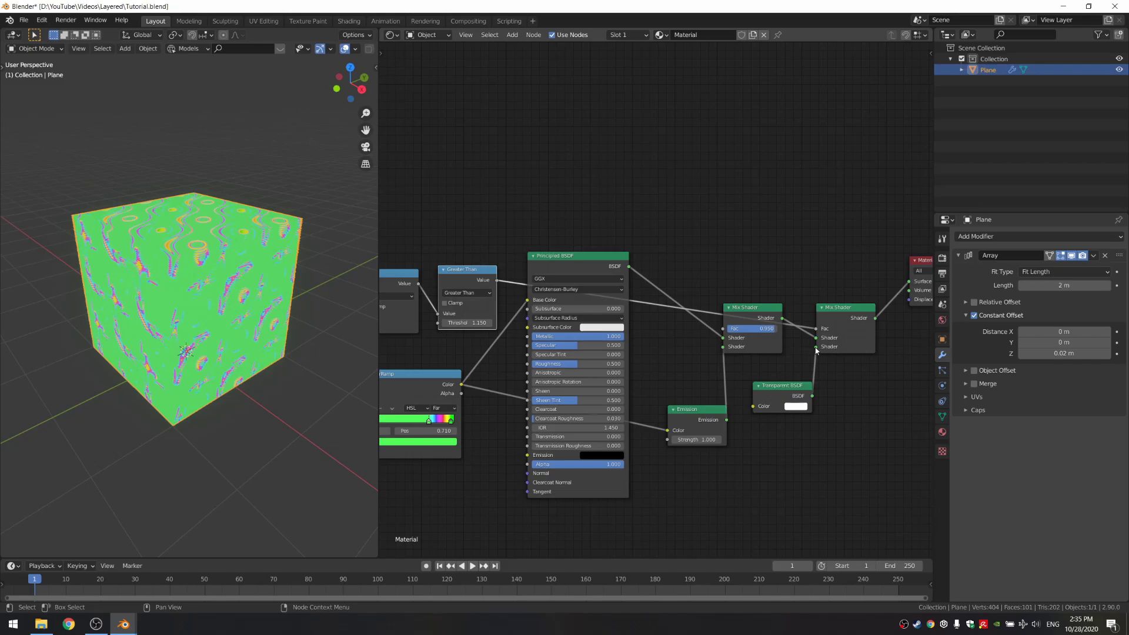
pyautogui.moveTo(816, 348); pyautogui.dragTo(817, 337)
pyautogui.hotkey('ctrl', 's')
# Set the Greater Than node's threshold to 1.000 and save the file.
pyautogui.moveTo(838, 411); pyautogui.dragTo(808, 401, button='middle')
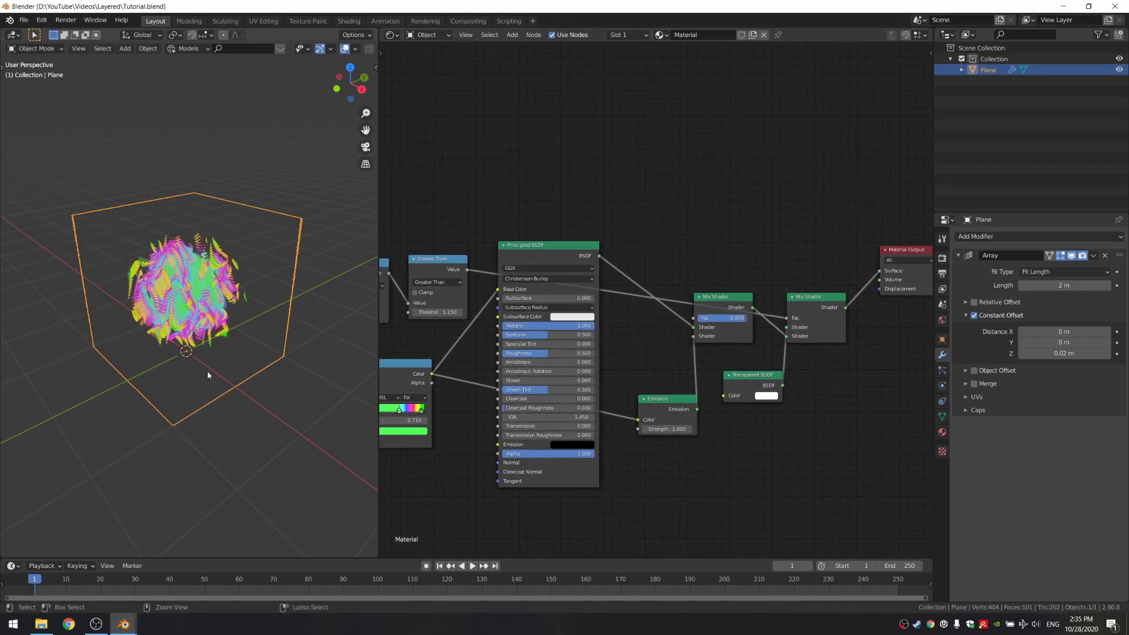
pyautogui.scroll(5, 207, 374)
pyautogui.moveTo(604, 335)
pyautogui.mouseDown()
pyautogui.moveTo(618, 334)
pyautogui.moveTo(587, 335)
pyautogui.moveTo(611, 335)
pyautogui.moveTo(587, 334)
pyautogui.moveTo(599, 335)
pyautogui.mouseUp()
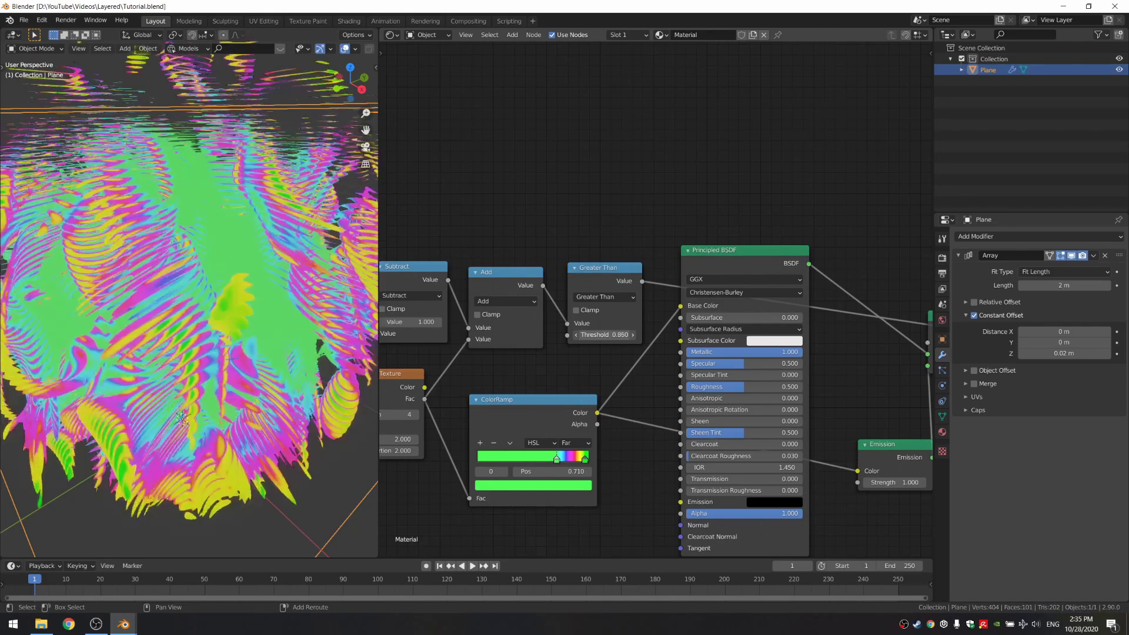
pyautogui.scroll(-4, 288, 337)
pyautogui.moveTo(288, 338); pyautogui.dragTo(297, 331, button='middle')
pyautogui.scroll(3, 297, 330)
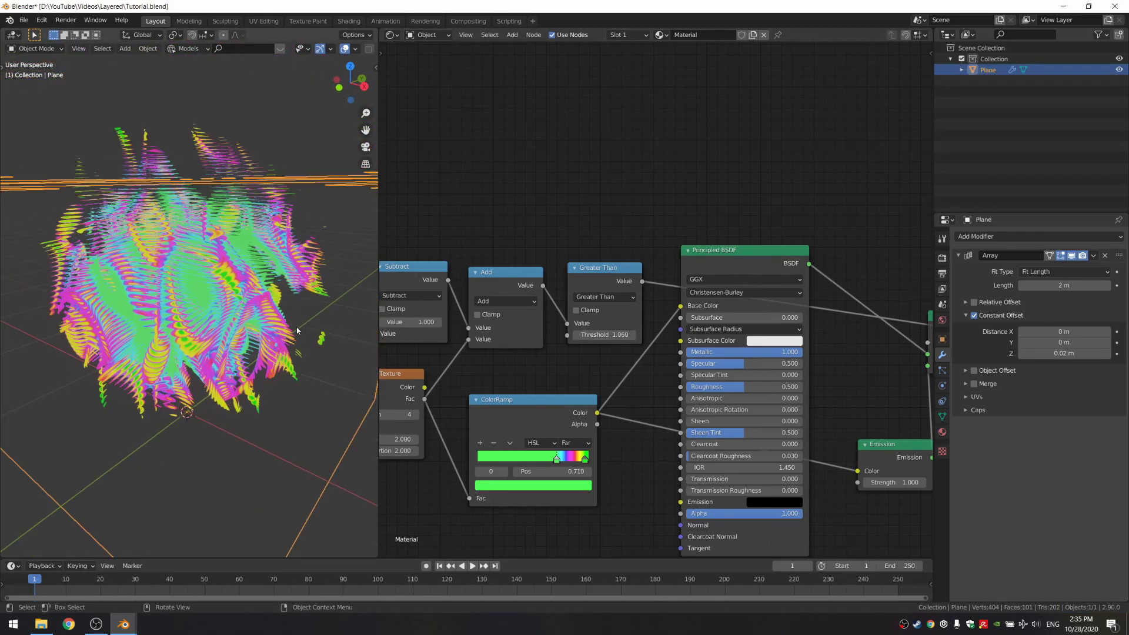
pyautogui.write('1')
pyautogui.press('Return')
pyautogui.hotkey('ctrl', 's')
# Set the Principled BSDF's Roughness to 0.3 and save the file.
pyautogui.moveTo(230, 114); pyautogui.dragTo(218, 141, button='middle')
pyautogui.scroll(2, 744, 391)
pyautogui.doubleClick(582, 333)
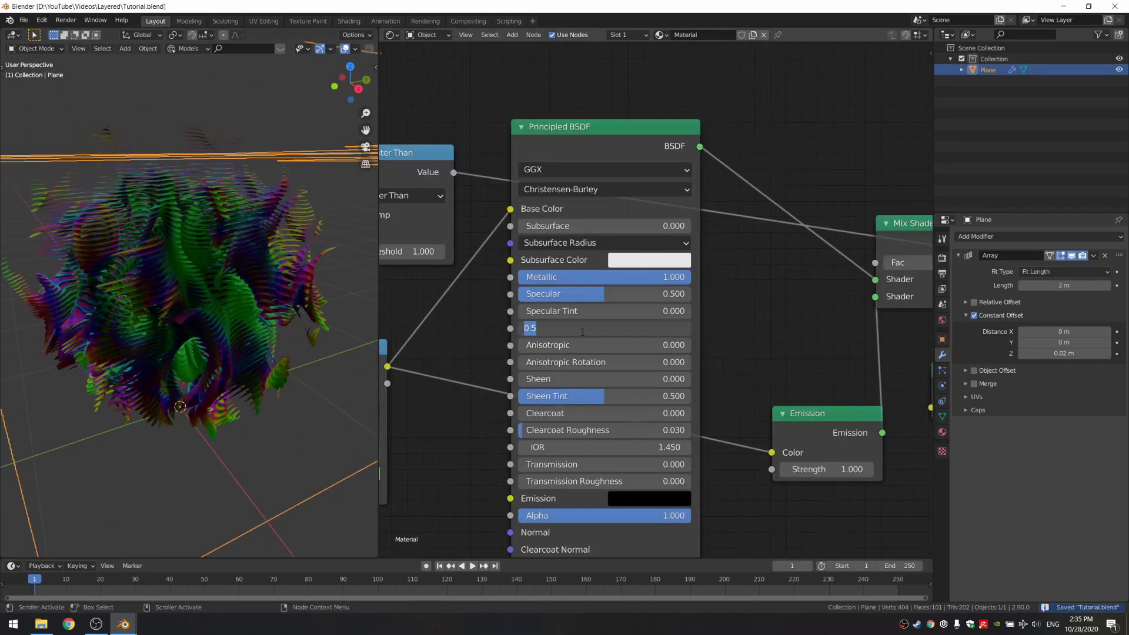
pyautogui.write('0.3')
pyautogui.press('Return')
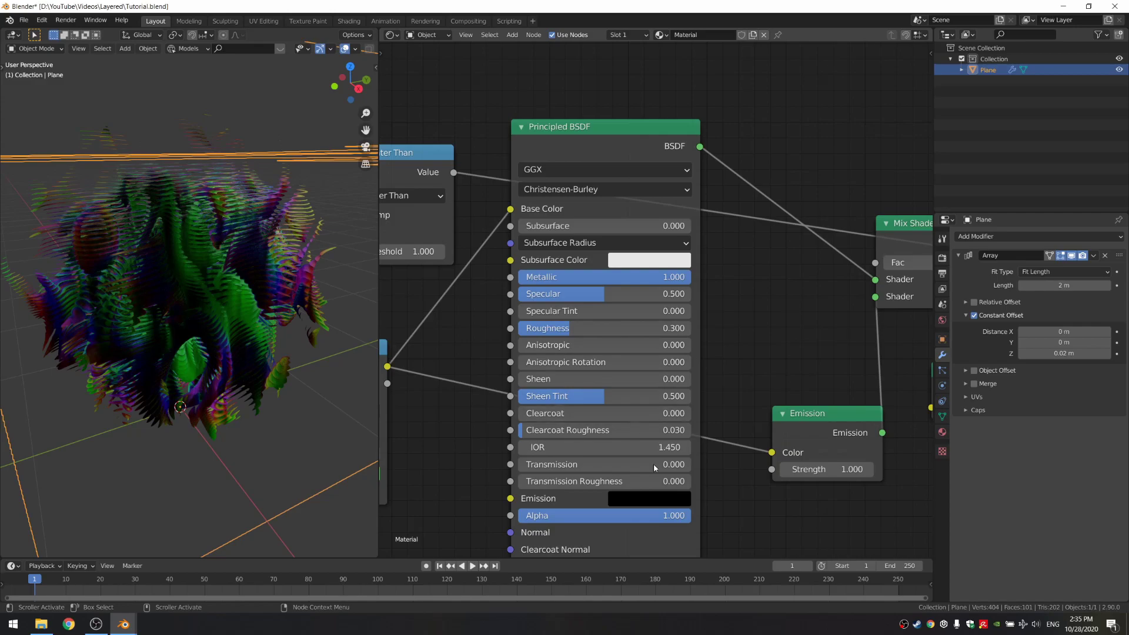
pyautogui.scroll(-2, 738, 353)
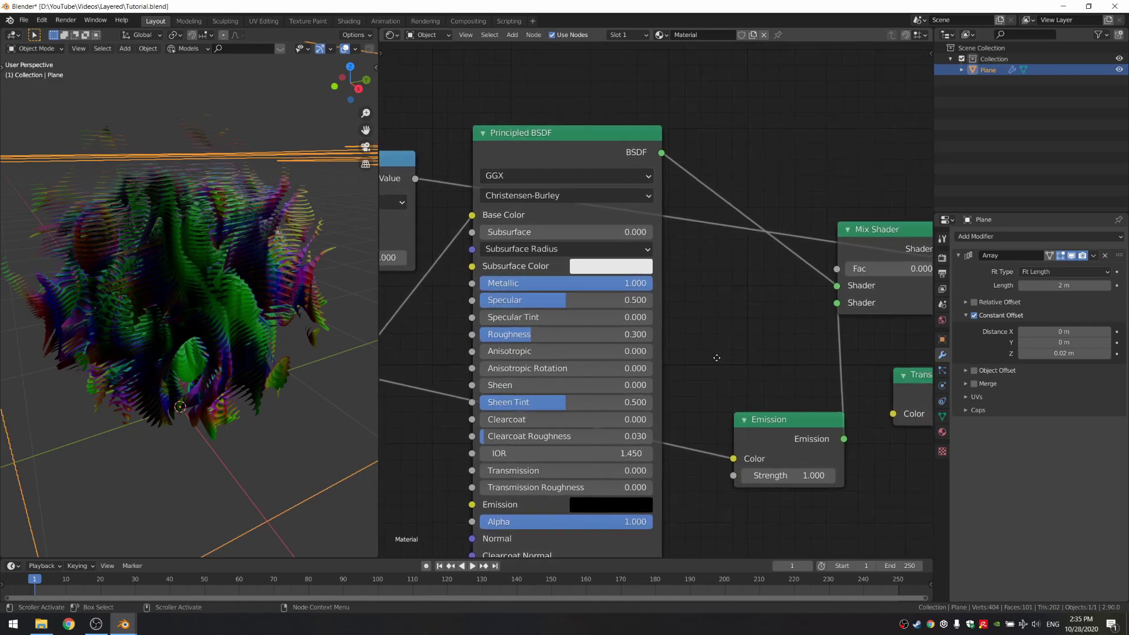
pyautogui.hotkey('ctrl', 's')
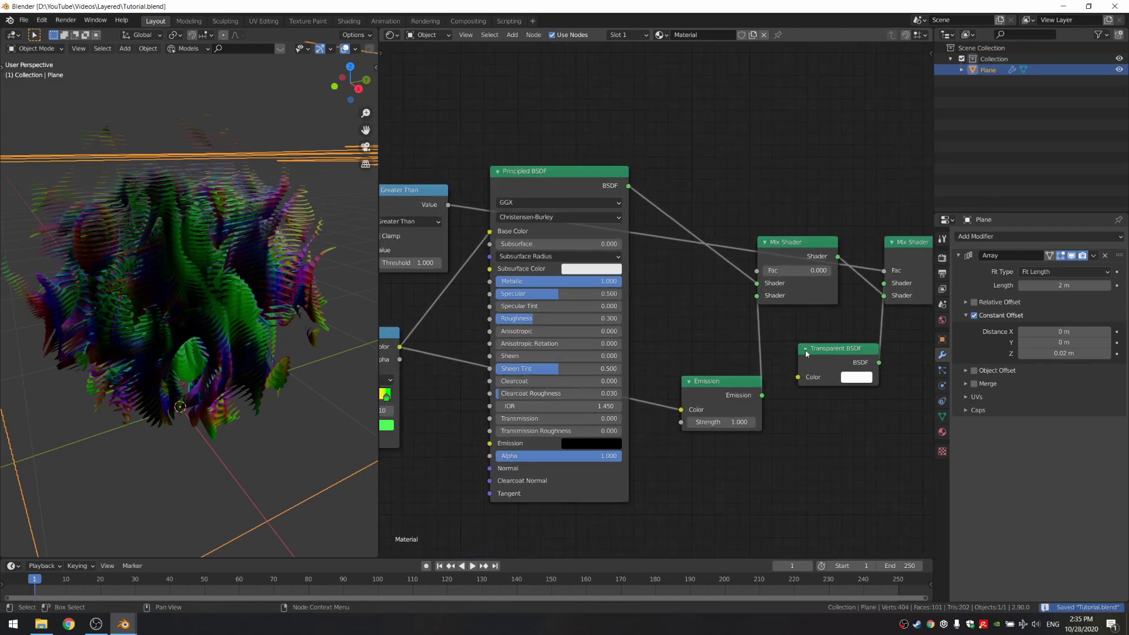
pyautogui.moveTo(791, 269); pyautogui.dragTo(687, 280, button='middle')
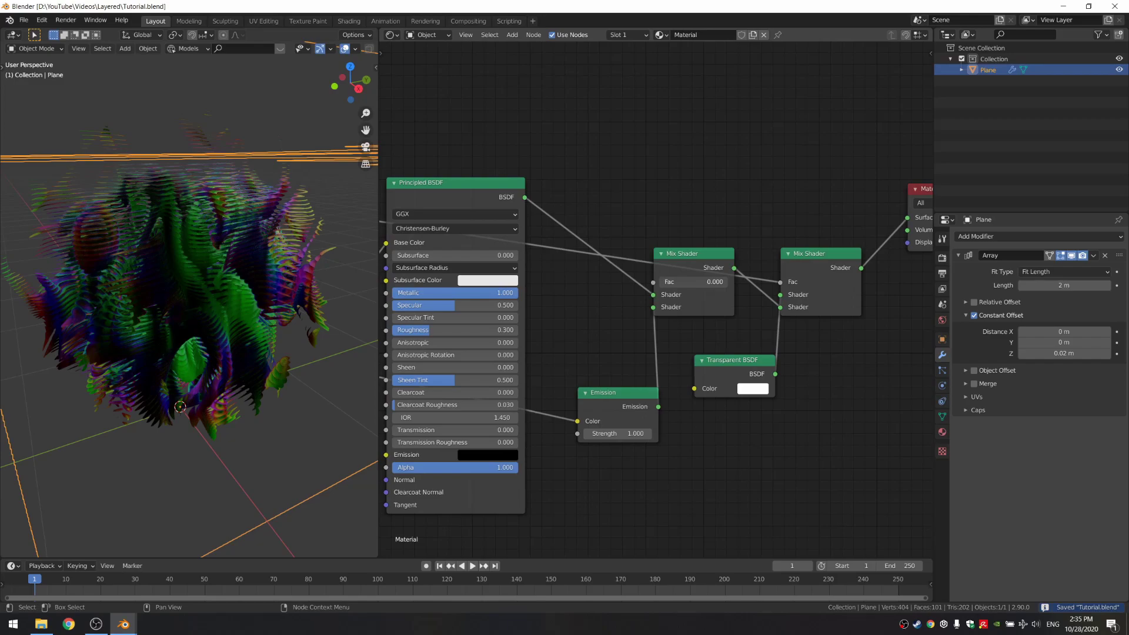
# Save the file and set the Fac of the Mix Shader combining Principled BSDF and Emission to 0.05.
pyautogui.press('Return')
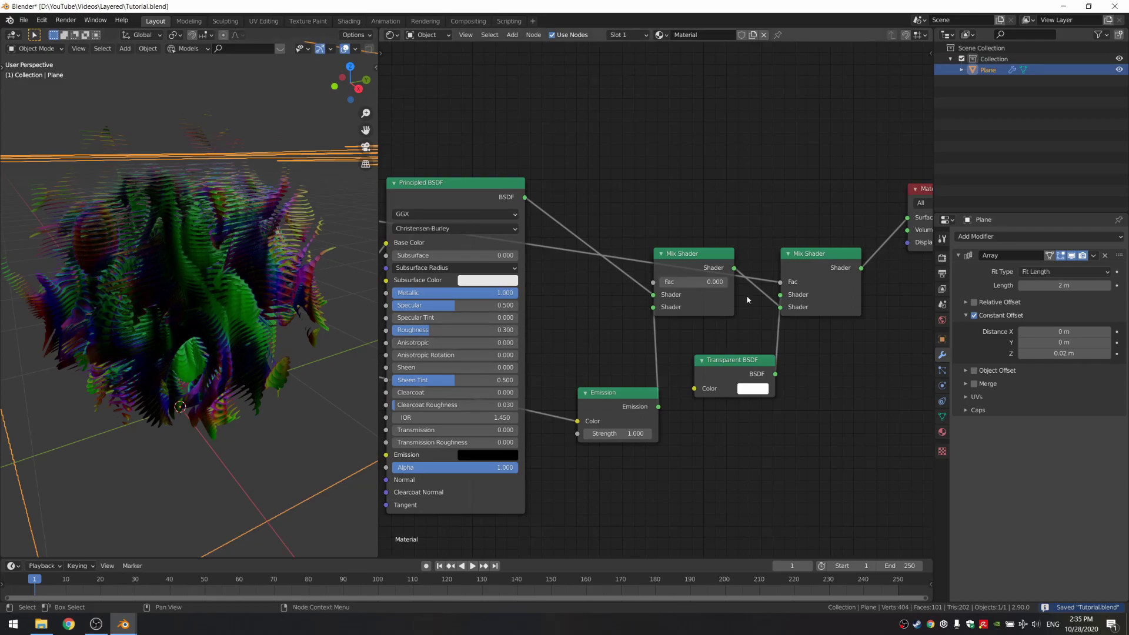
pyautogui.moveTo(120, 334); pyautogui.dragTo(196, 360, button='middle')
pyautogui.hotkey('ctrl', 's')
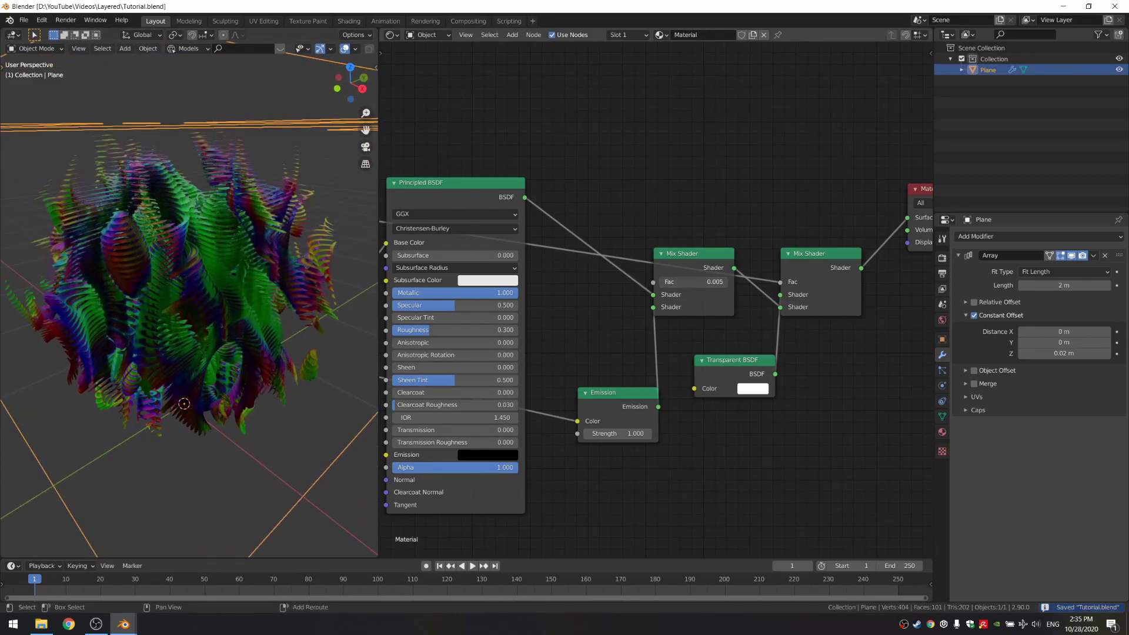
pyautogui.keyDown('shift'); pyautogui.moveTo(665, 282); pyautogui.dragTo(690, 282); pyautogui.keyUp('shift')
pyautogui.moveTo(183, 344)
pyautogui.mouseDown(button='middle')
pyautogui.moveTo(240, 345)
pyautogui.moveTo(186, 350)
pyautogui.mouseUp(button='middle')
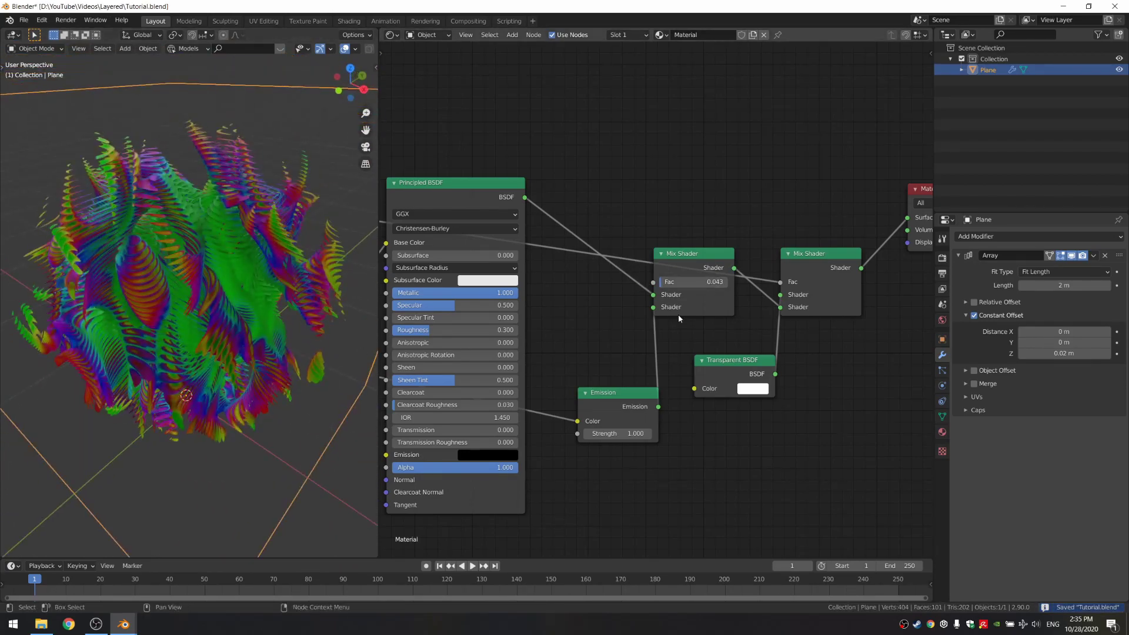
pyautogui.moveTo(675, 283); pyautogui.dragTo(740, 282)
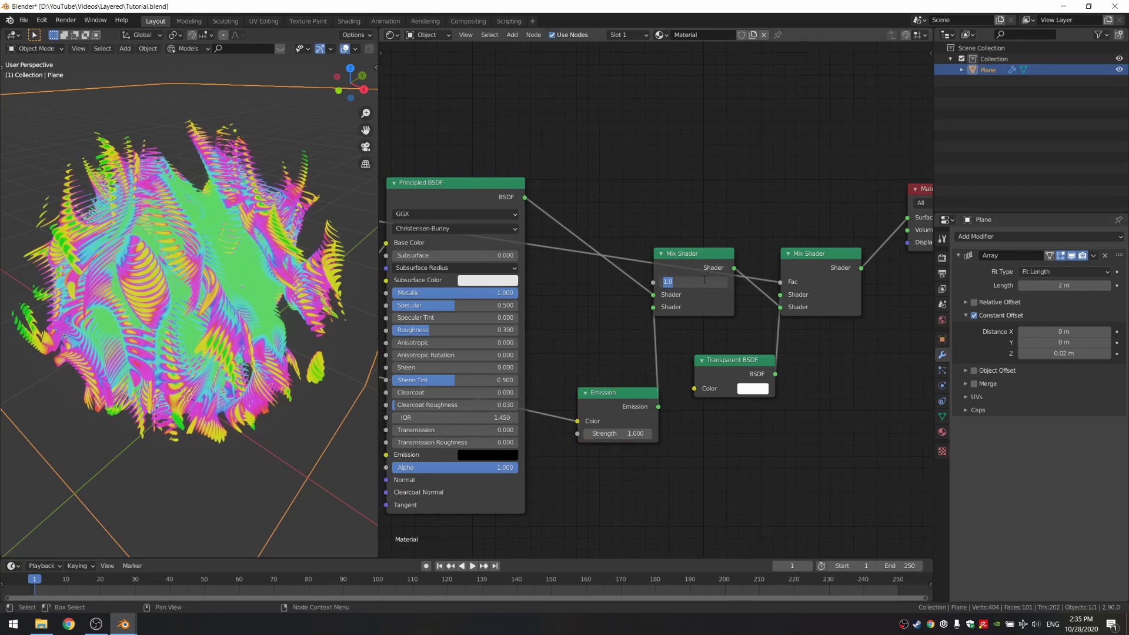
pyautogui.write('5')
pyautogui.press('Return')
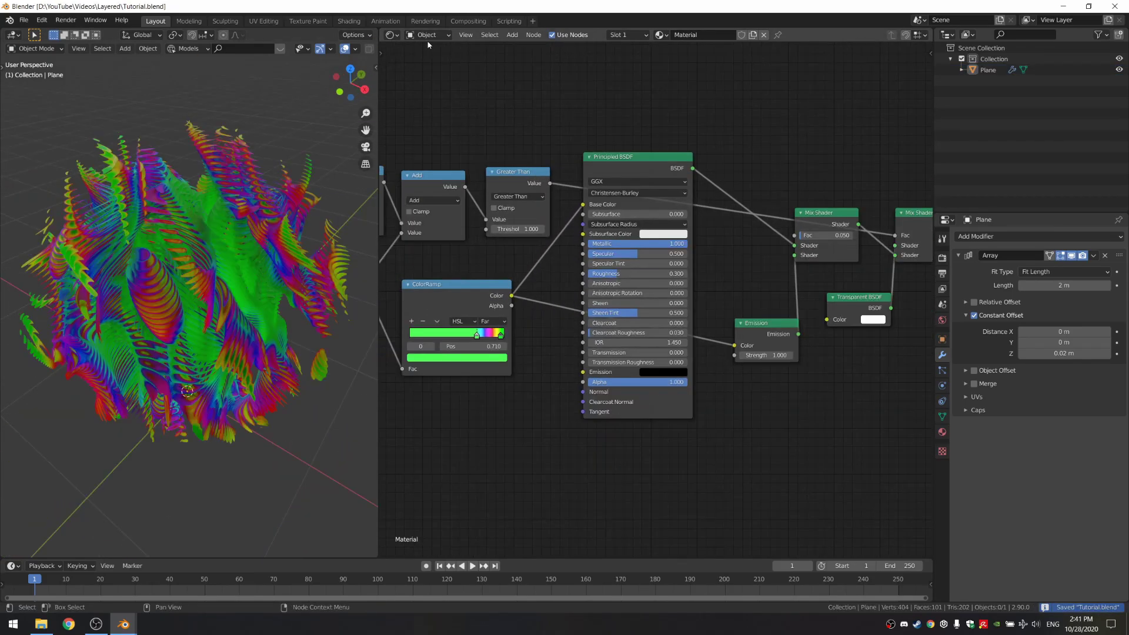
# Switch the shader nodes from Object to World and add an Environment Texture node before the Background node.
pyautogui.click(425, 36)
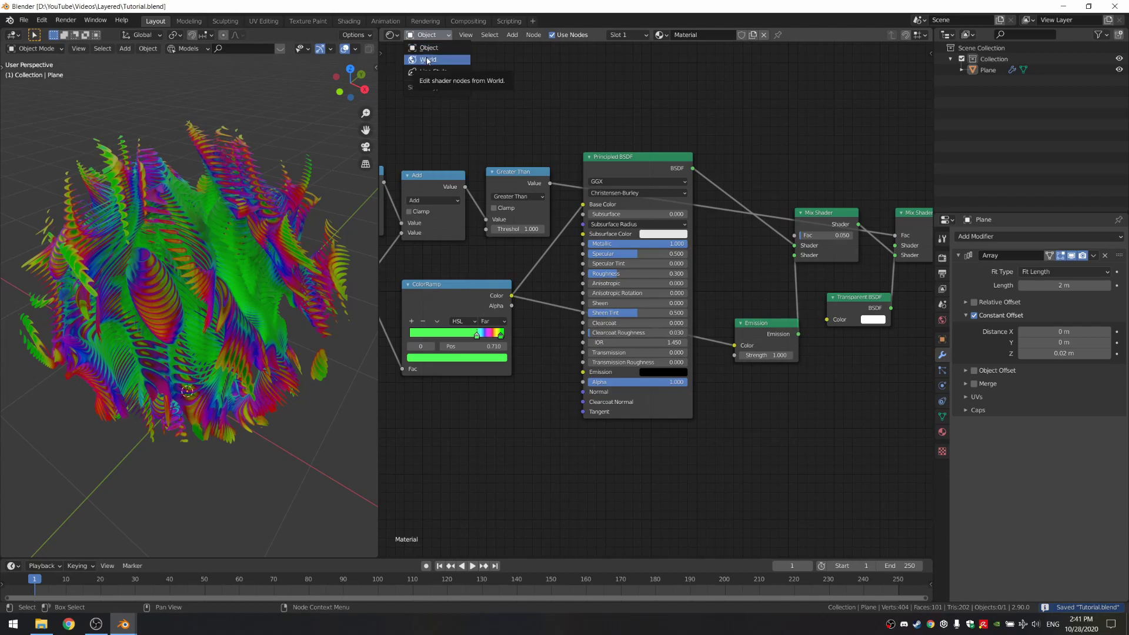
pyautogui.click(423, 60)
pyautogui.moveTo(464, 176); pyautogui.dragTo(614, 242, button='middle')
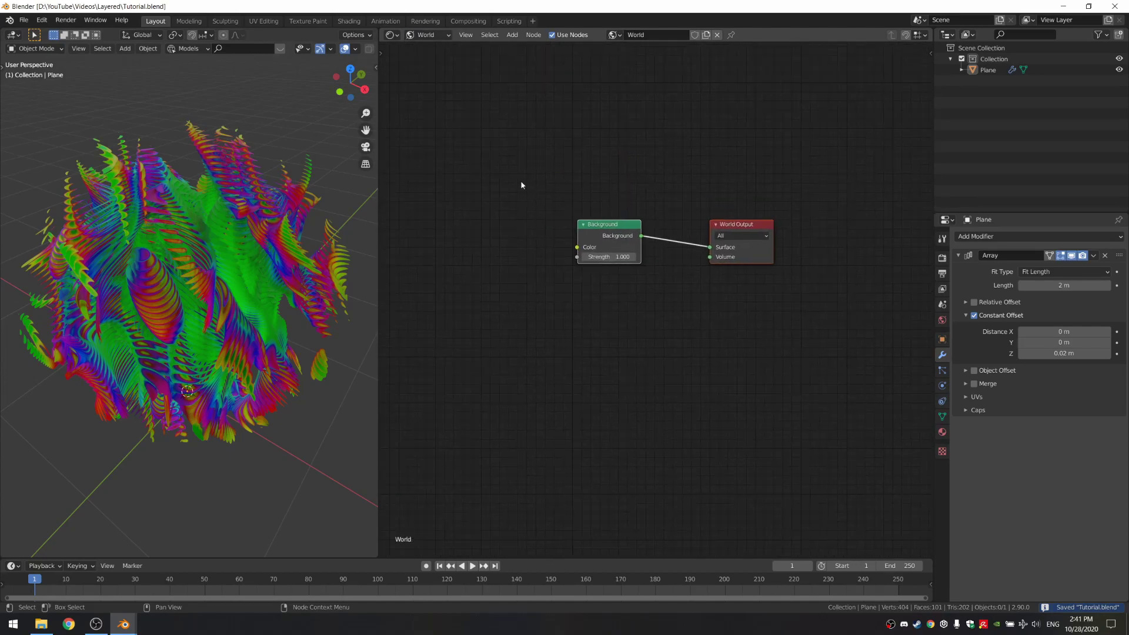
pyautogui.click(521, 184)
pyautogui.hotkey('shift', 'a')
pyautogui.click(442, 213)
pyautogui.write('evn')
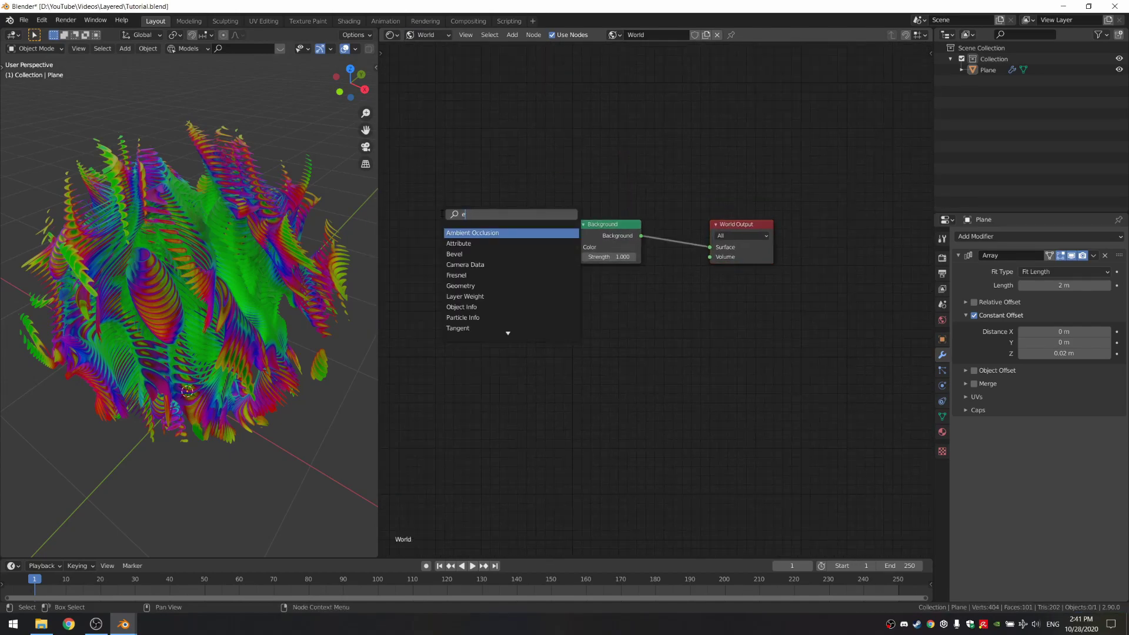
pyautogui.press('Return')
pyautogui.click(409, 233)
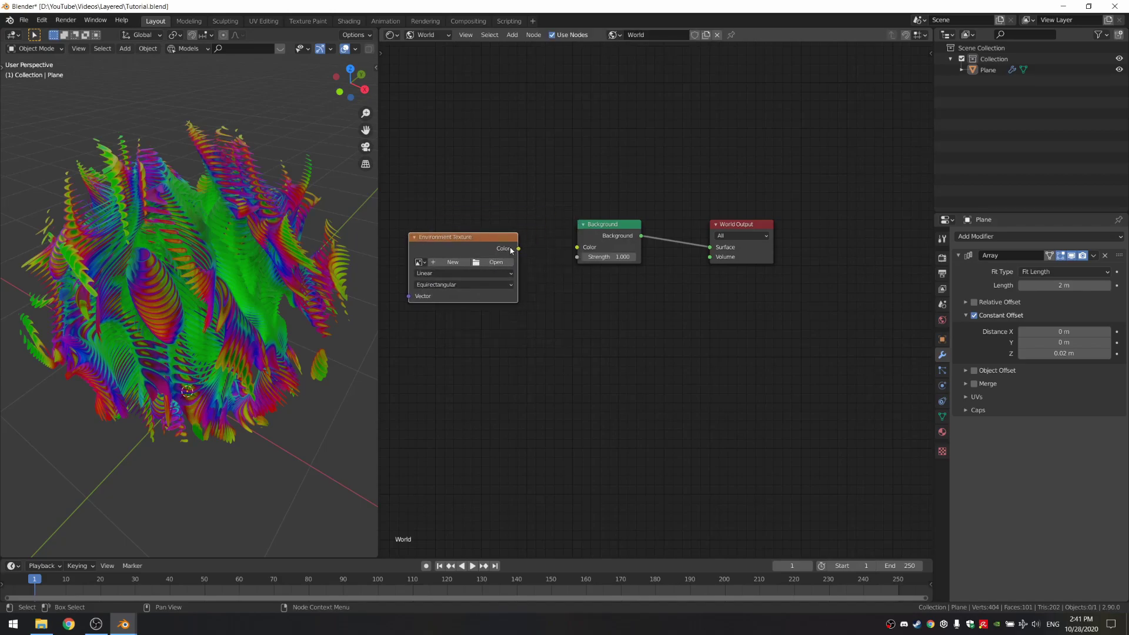
# Connect the Environment Texture's Color to the Background's Color and load the image pink_sunrise_2k.hdr.
pyautogui.moveTo(511, 250); pyautogui.dragTo(577, 247)
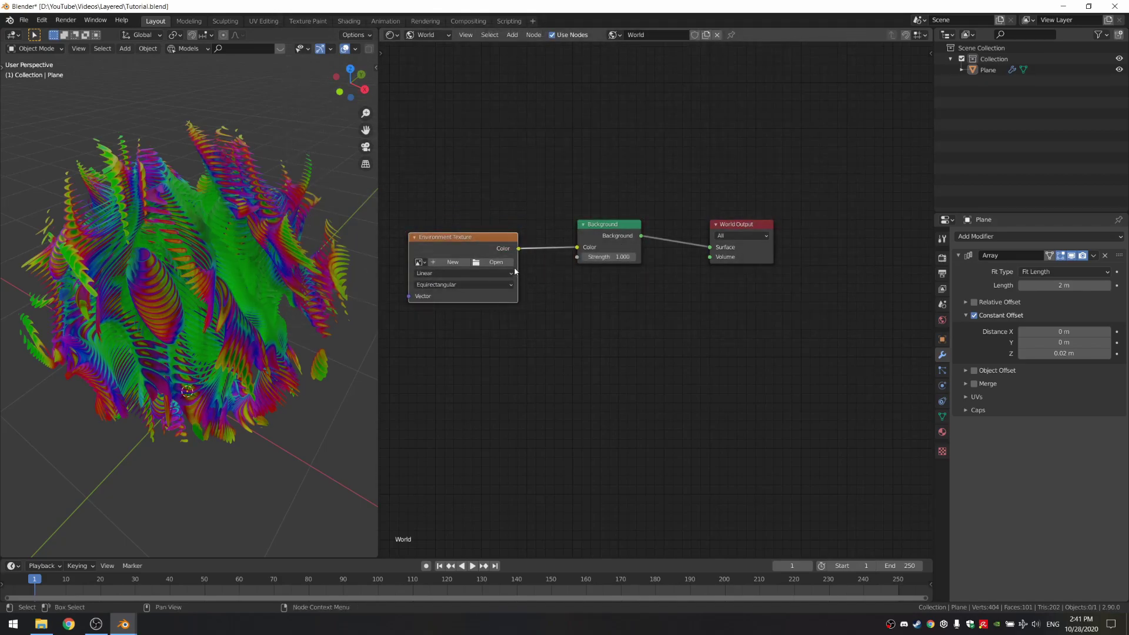
pyautogui.click(496, 263)
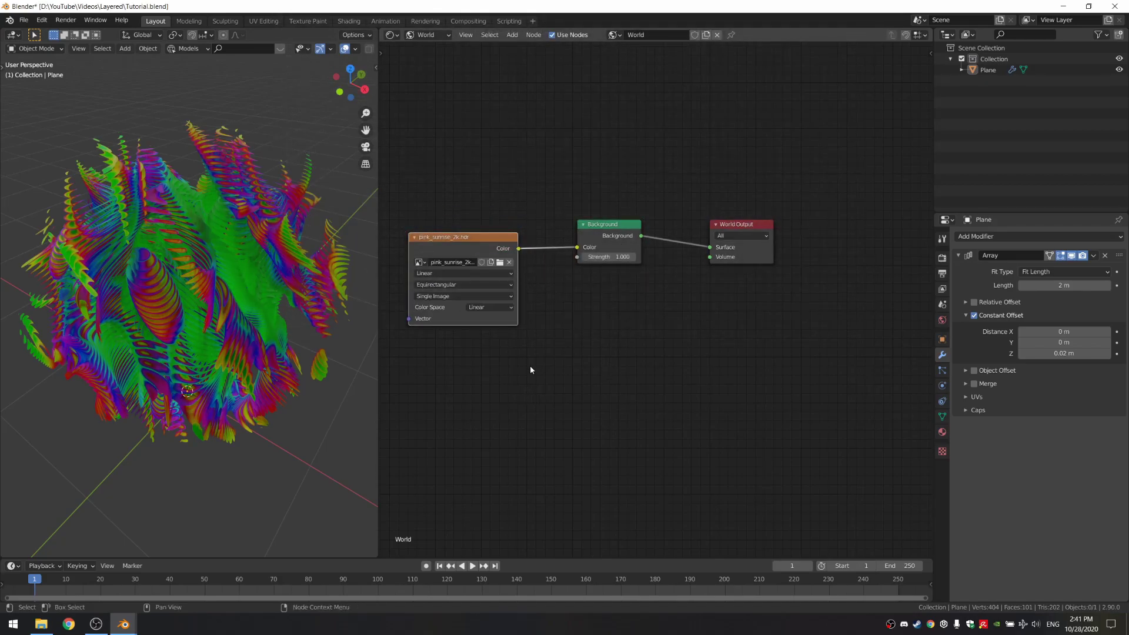
pyautogui.moveTo(530, 367); pyautogui.dragTo(622, 394, button='middle')
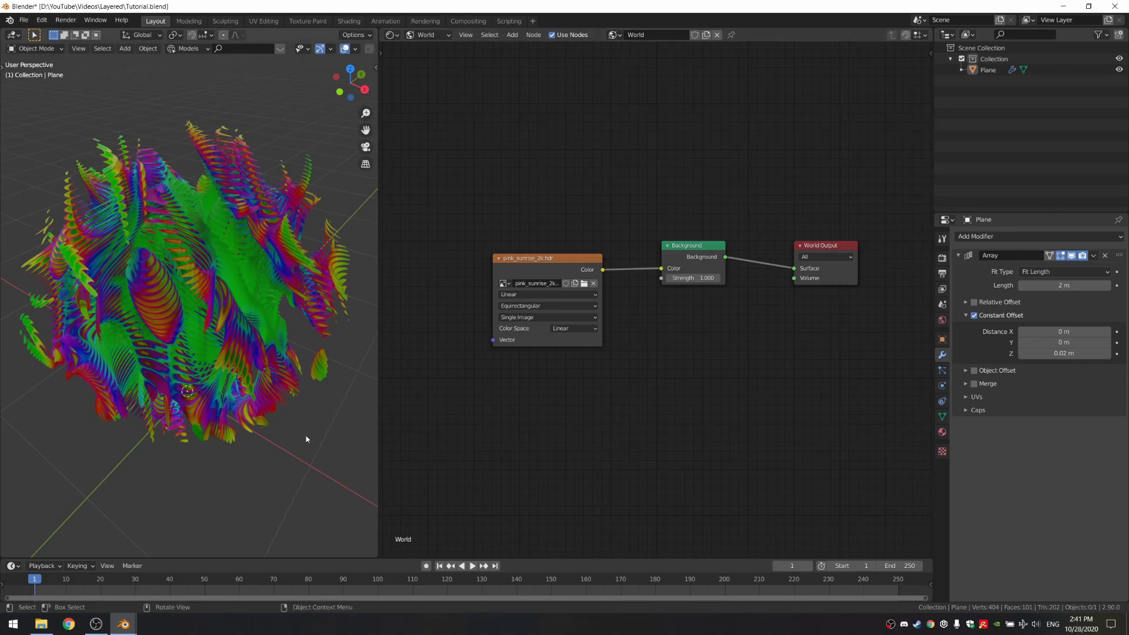
# Display the 3D viewport in Rendered shading and save the file.
pyautogui.press('z')
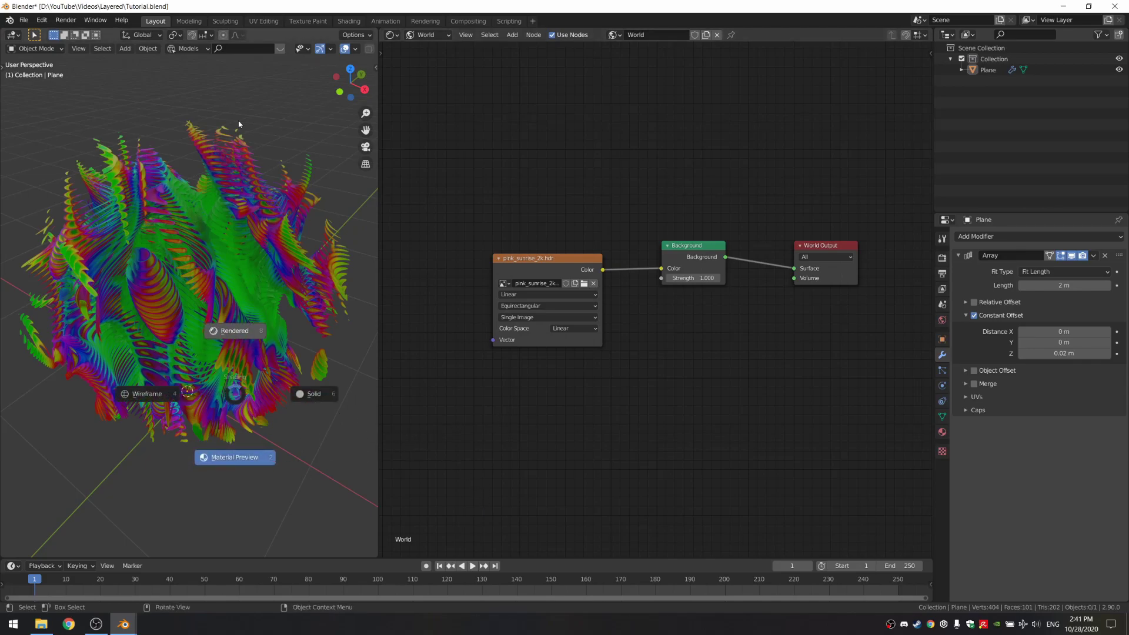
pyautogui.click(254, 238)
pyautogui.moveTo(250, 295)
pyautogui.mouseDown(button='middle')
pyautogui.moveTo(262, 306)
pyautogui.moveTo(282, 294)
pyautogui.mouseUp(button='middle')
pyautogui.hotkey('ctrl', 's')
# Move the Environment Texture and Background nodes farther away from the World Output node.
pyautogui.scroll(-4, 696, 322)
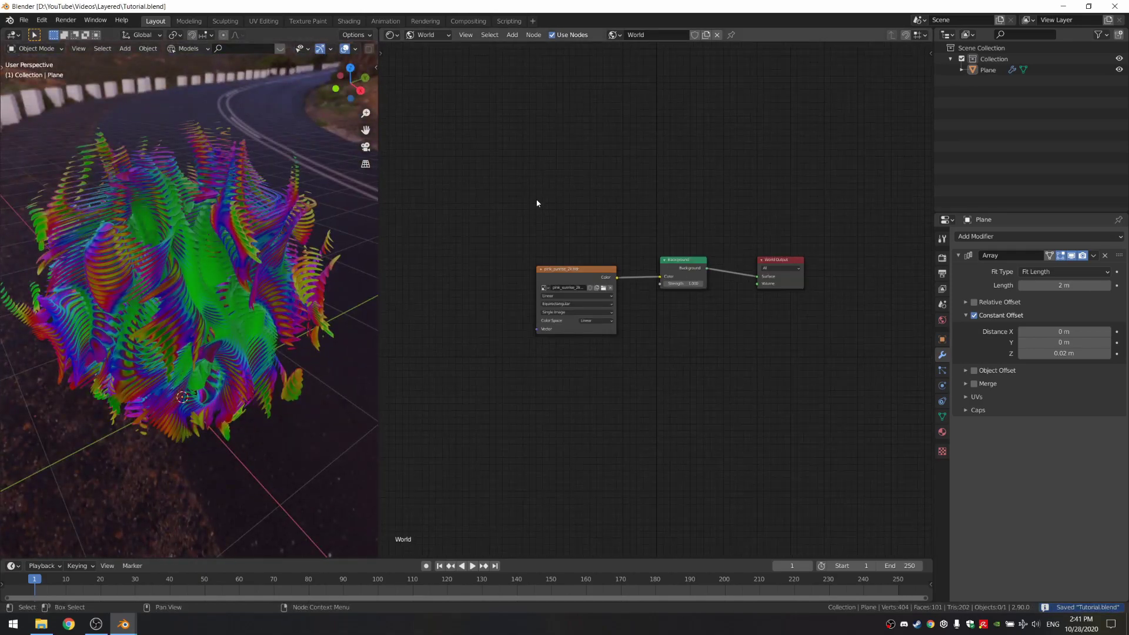
pyautogui.moveTo(543, 211); pyautogui.dragTo(680, 360)
pyautogui.press('g')
pyautogui.click(631, 339)
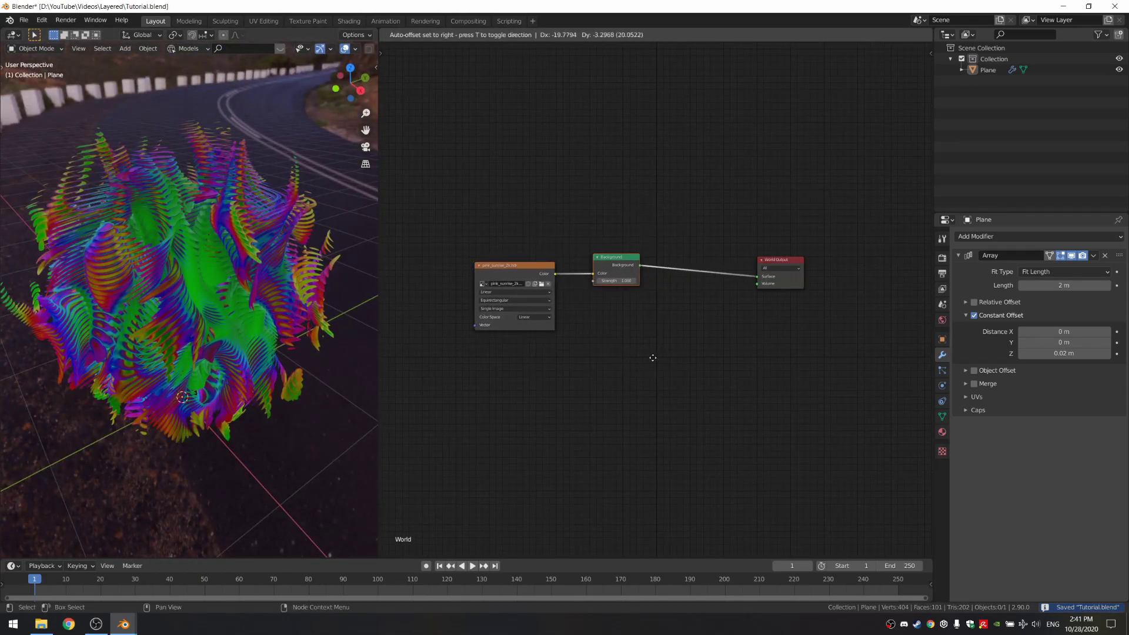
# Duplicate the Background node below the original and combine both through a Mix Shader feeding the World Output.
pyautogui.scroll(2, 640, 212)
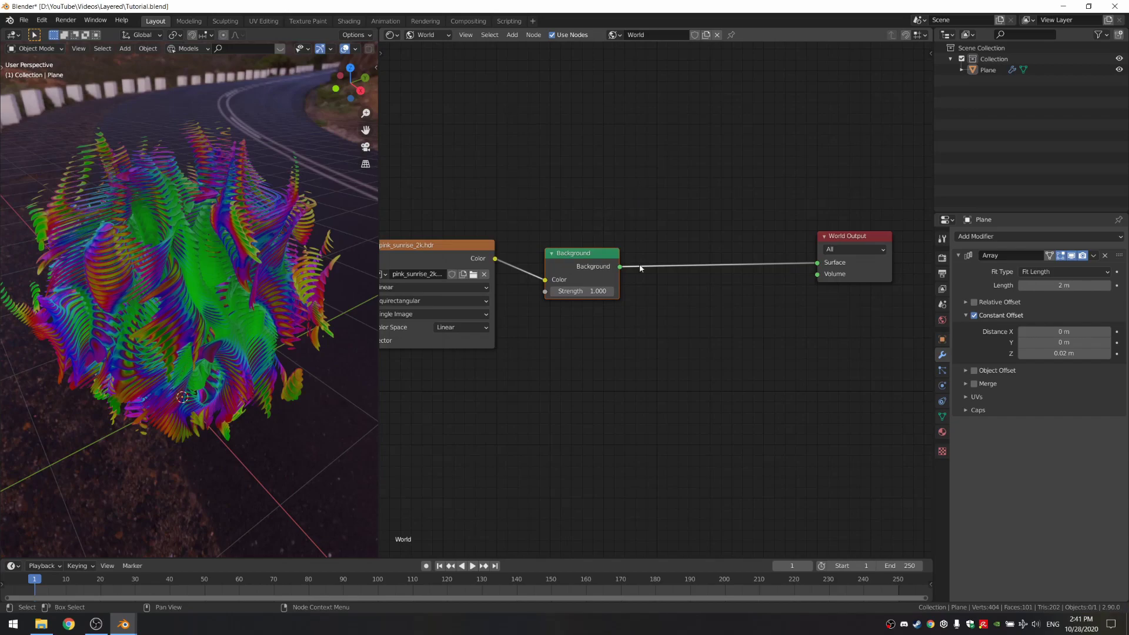
pyautogui.hotkey('shift', 'd')
pyautogui.keyDown('ctrl'); pyautogui.keyDown('shift'); pyautogui.moveTo(606, 367); pyautogui.dragTo(590, 281, button='right'); pyautogui.keyUp('shift'); pyautogui.keyUp('ctrl')
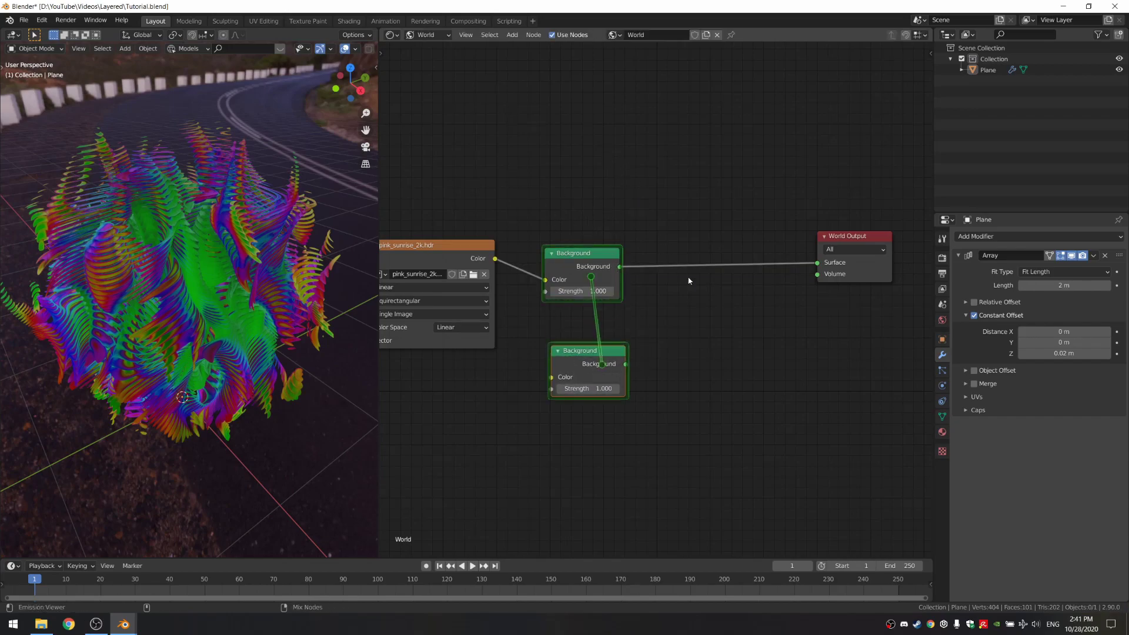
pyautogui.moveTo(711, 318); pyautogui.dragTo(715, 272)
# Add a Light Path node above the Background nodes and connect Is Camera Ray to the Mix Shader's Fac.
pyautogui.hotkey('shift', 'a')
pyautogui.click(709, 244)
pyautogui.write('lig')
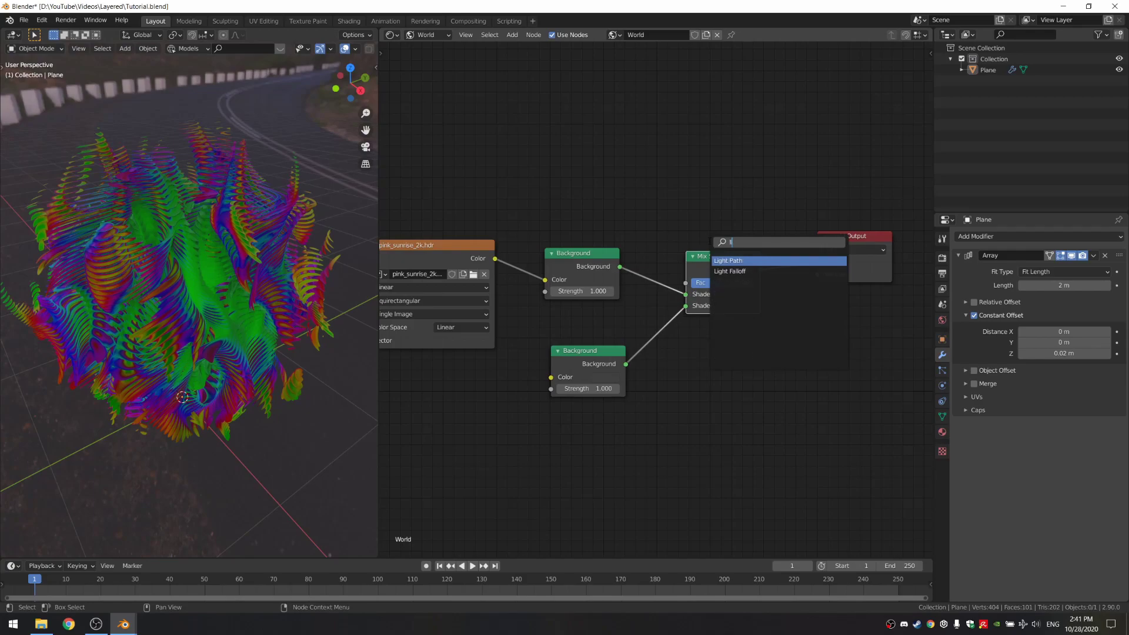
pyautogui.press('Return')
pyautogui.click(524, 78)
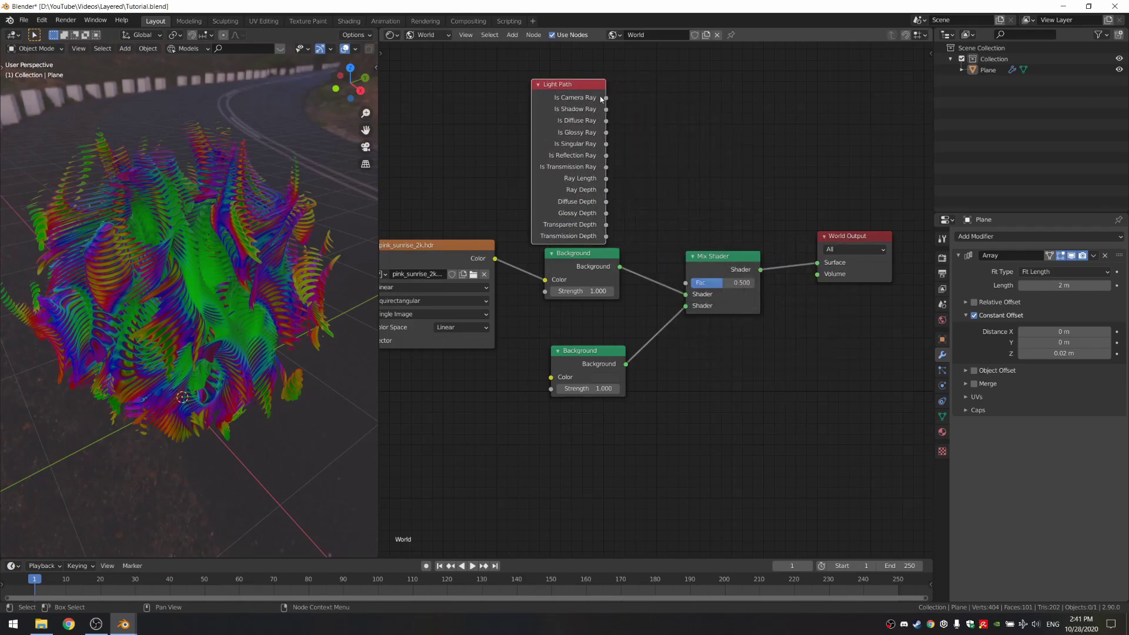
pyautogui.moveTo(606, 98); pyautogui.dragTo(690, 285)
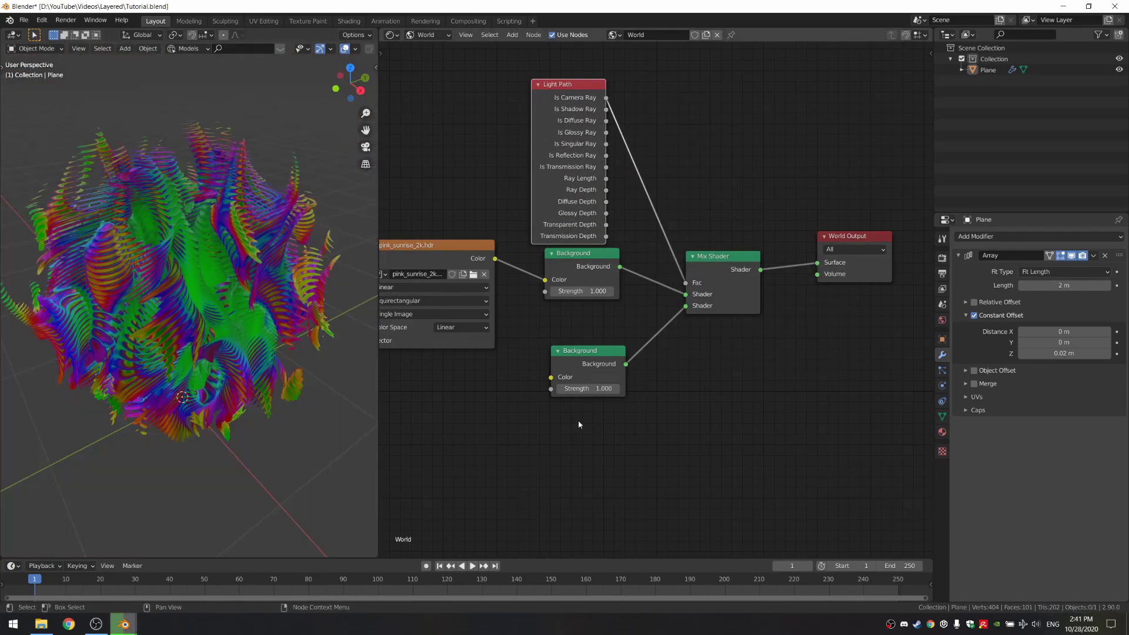
# Set the duplicated Background node's colour to black and save the file.
pyautogui.click(595, 377)
pyautogui.click(652, 267)
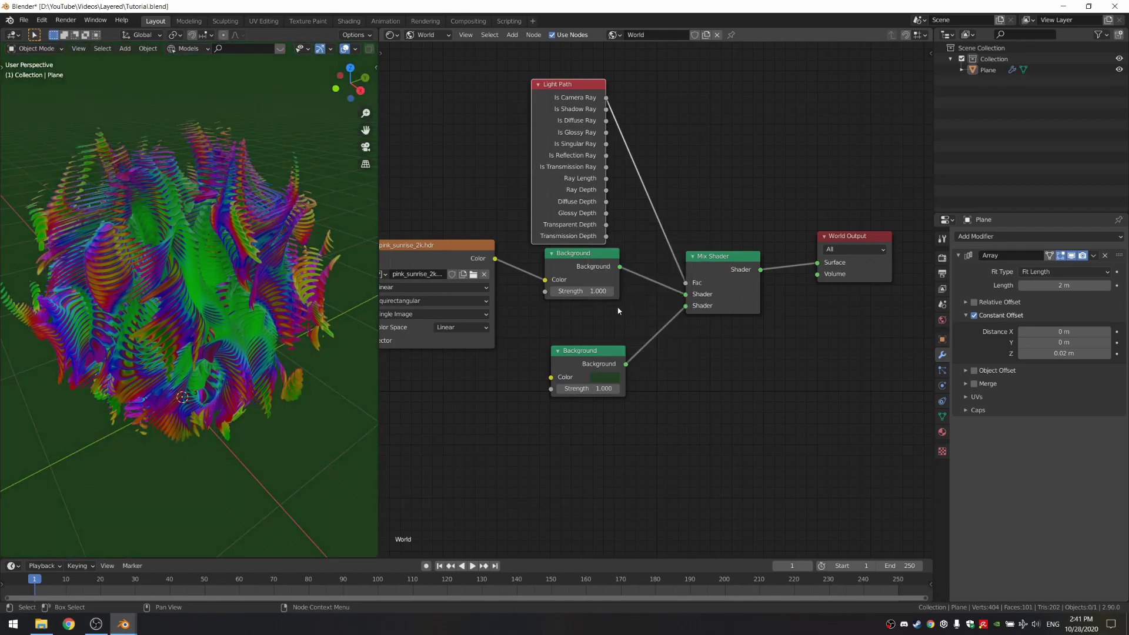
pyautogui.click(603, 380)
pyautogui.moveTo(681, 300); pyautogui.dragTo(696, 332)
pyautogui.click(394, 396)
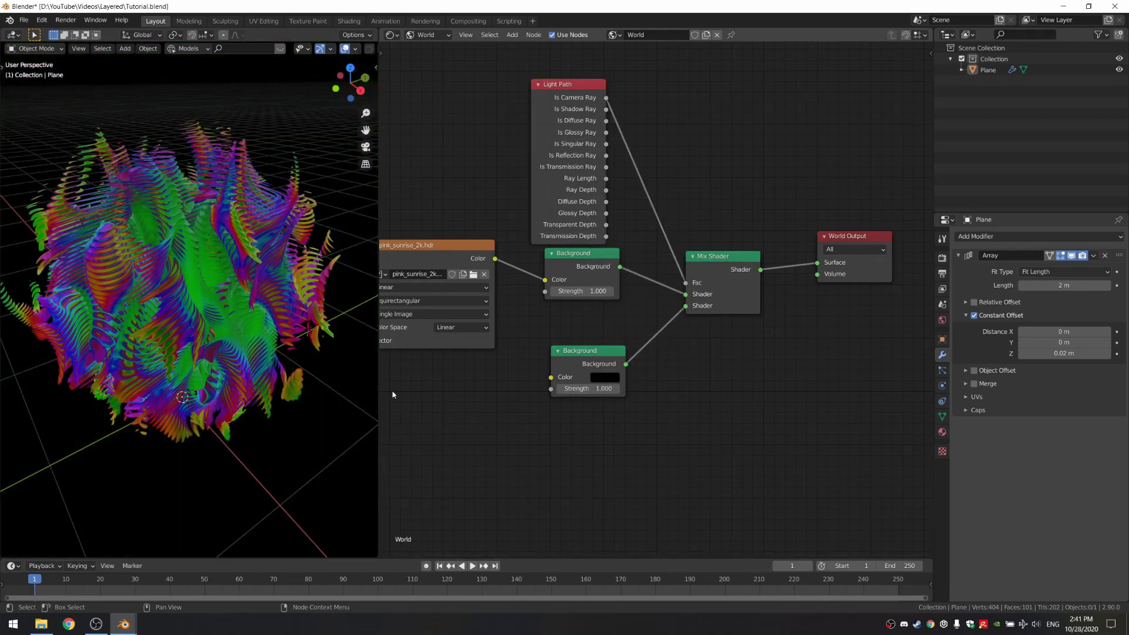
pyautogui.hotkey('ctrl', 's')
pyautogui.moveTo(198, 318); pyautogui.dragTo(217, 255, button='middle')
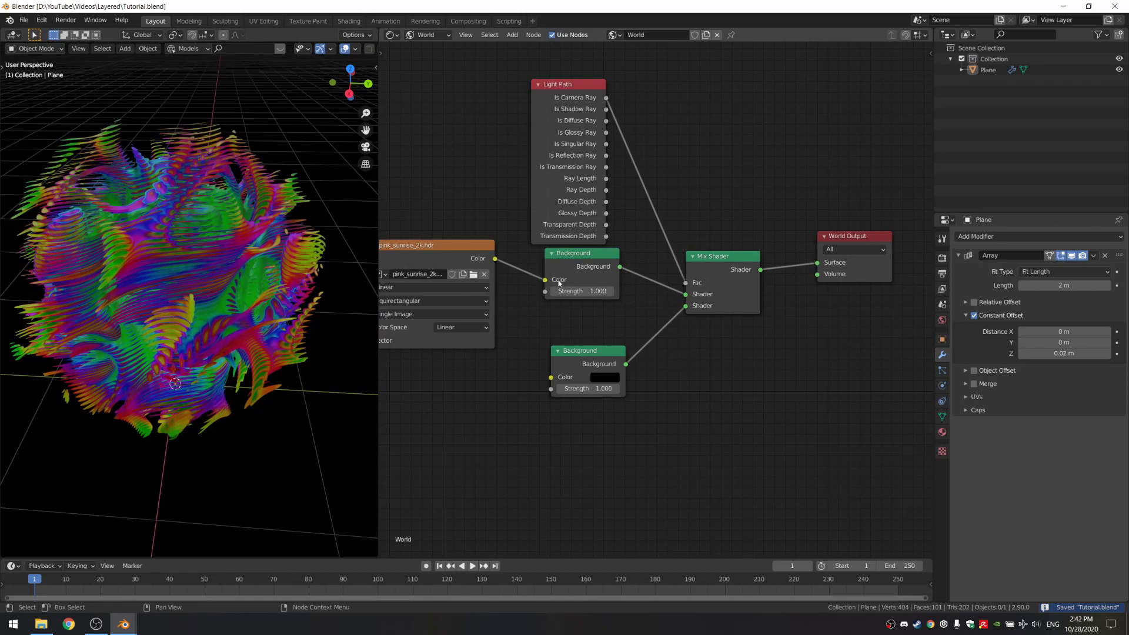
# Set the Strength of the Background node fed by the HDR image to 2 and save the file.
pyautogui.moveTo(432, 299); pyautogui.dragTo(527, 339, button='middle')
pyautogui.moveTo(526, 336); pyautogui.dragTo(524, 352)
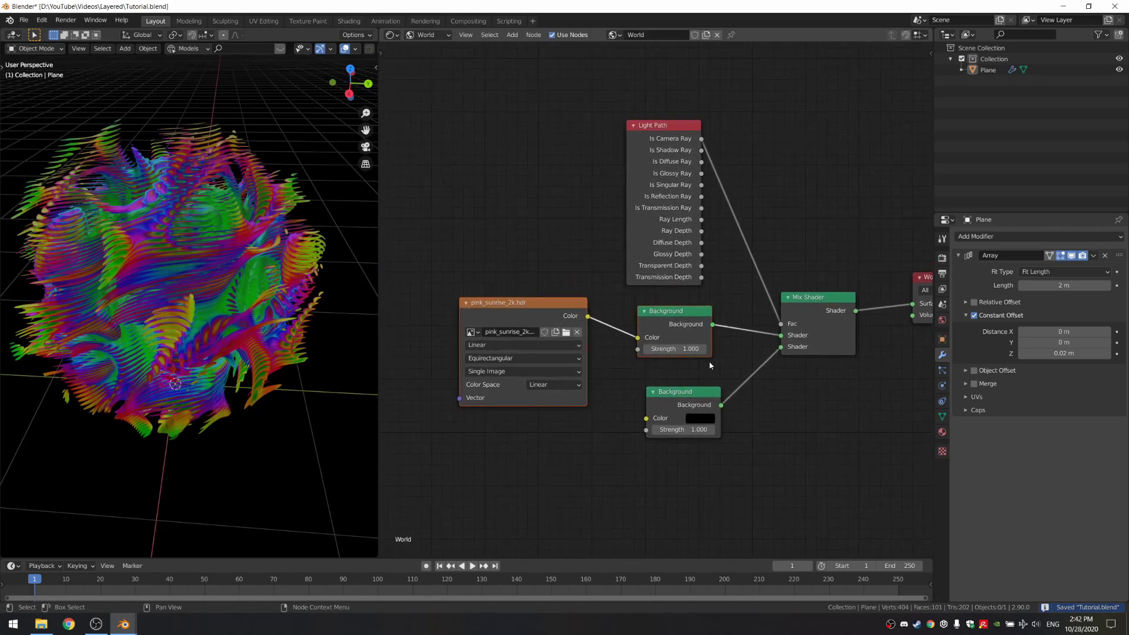
pyautogui.click(674, 351)
pyautogui.write('1.05')
pyautogui.press('Return')
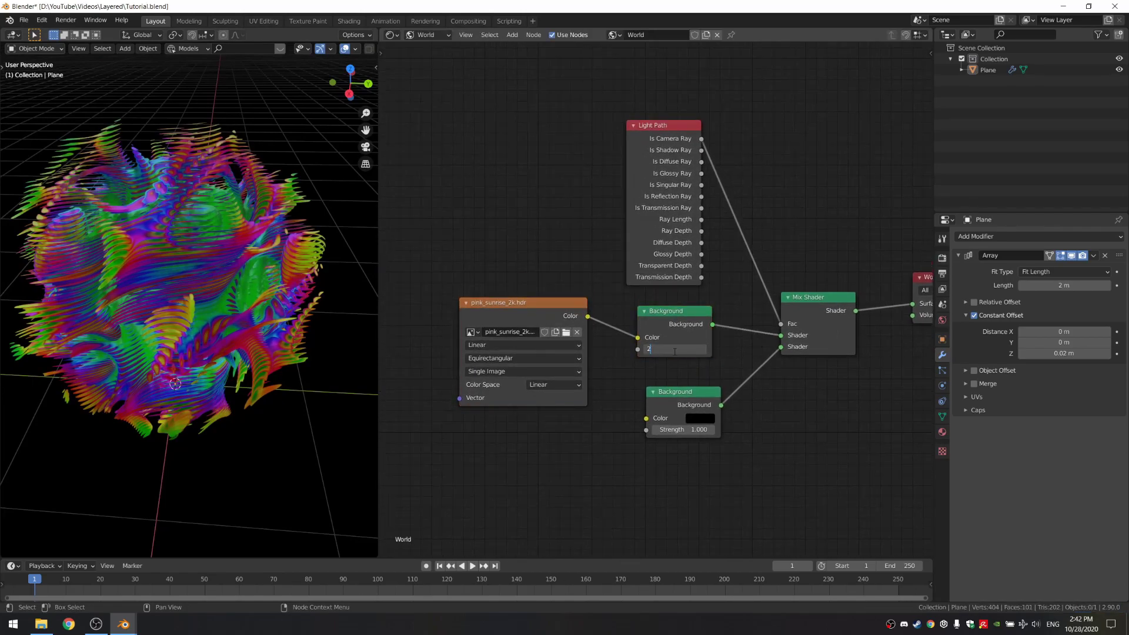
pyautogui.press('Return')
pyautogui.hotkey('ctrl', 's')
pyautogui.scroll(-5, 225, 227)
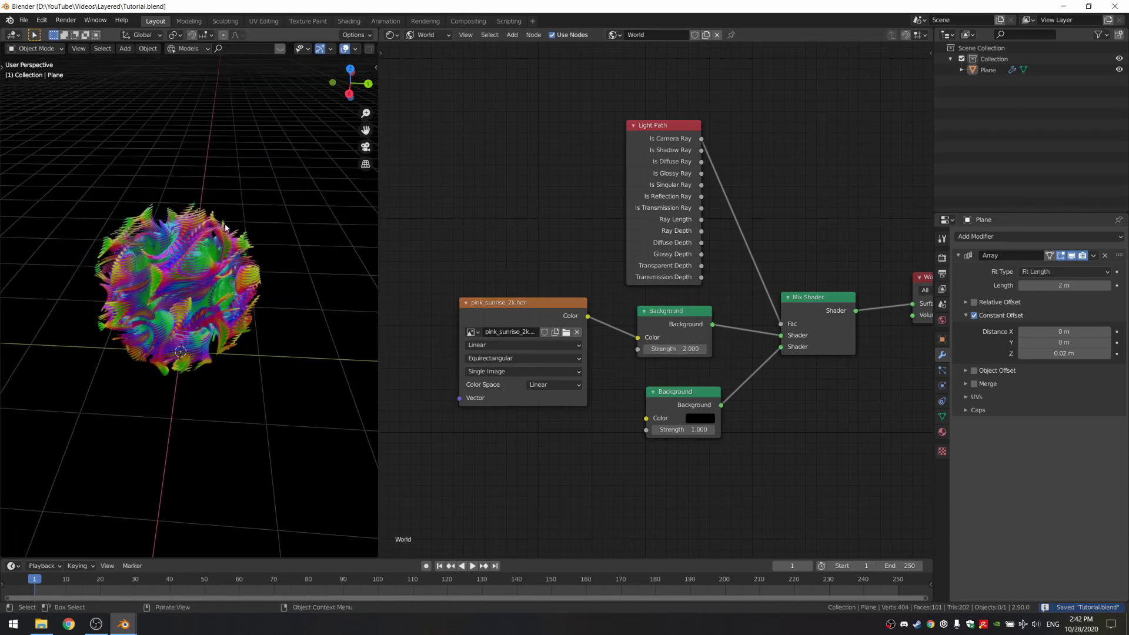
pyautogui.moveTo(690, 371); pyautogui.dragTo(627, 366, button='middle')
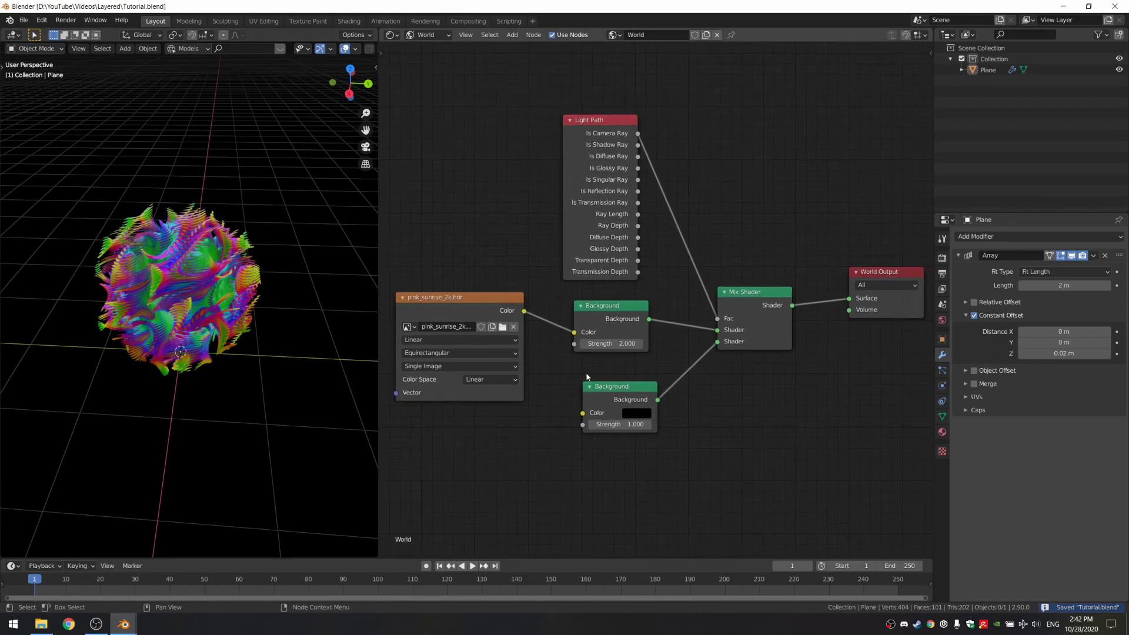
# Select the plane and switch the shader nodes back from World to Object.
pyautogui.scroll(6, 307, 333)
pyautogui.click(307, 333)
pyautogui.scroll(-2, 307, 333)
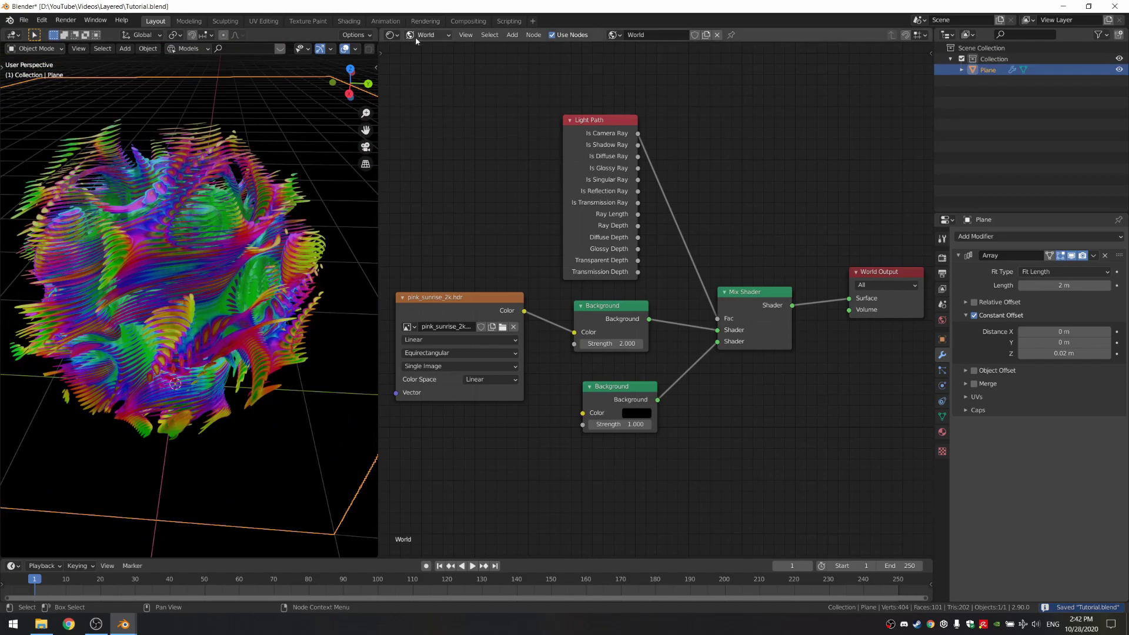
pyautogui.click(421, 51)
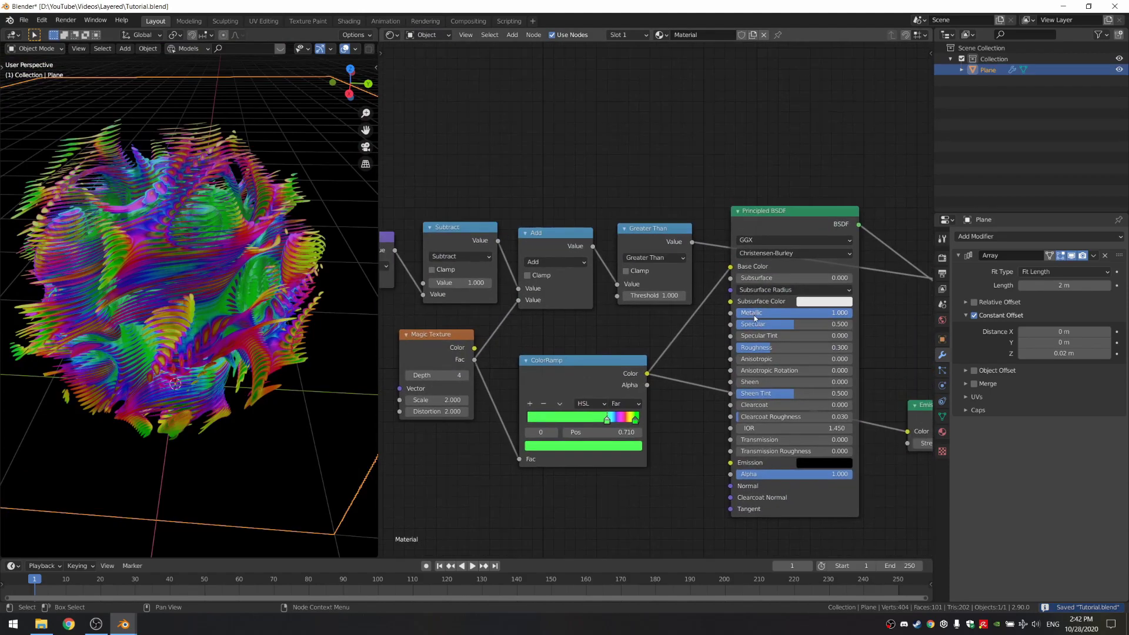
# Move the Magic Texture and ColorRamp nodes away from the Principled BSDF to make room for another node.
pyautogui.scroll(3, 755, 318)
pyautogui.moveTo(755, 318); pyautogui.dragTo(892, 209, button='middle')
pyautogui.scroll(-6, 737, 289)
pyautogui.moveTo(515, 385); pyautogui.dragTo(685, 311)
pyautogui.press('g')
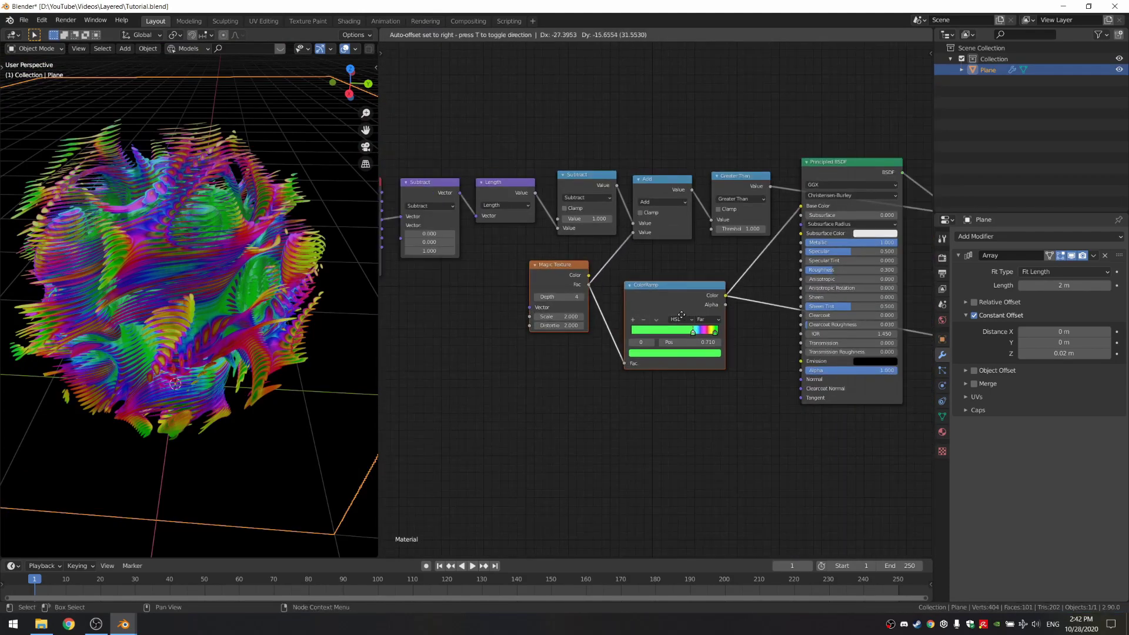
pyautogui.click(621, 317)
pyautogui.click(741, 345)
# Insert a Hue Saturation Value node into the link between the ColorRamp's Color and the Principled BSDF's Base Color.
pyautogui.scroll(4, 759, 306)
pyautogui.moveTo(763, 297); pyautogui.dragTo(678, 343, button='middle')
pyautogui.hotkey('shift', 'a')
pyautogui.click(657, 351)
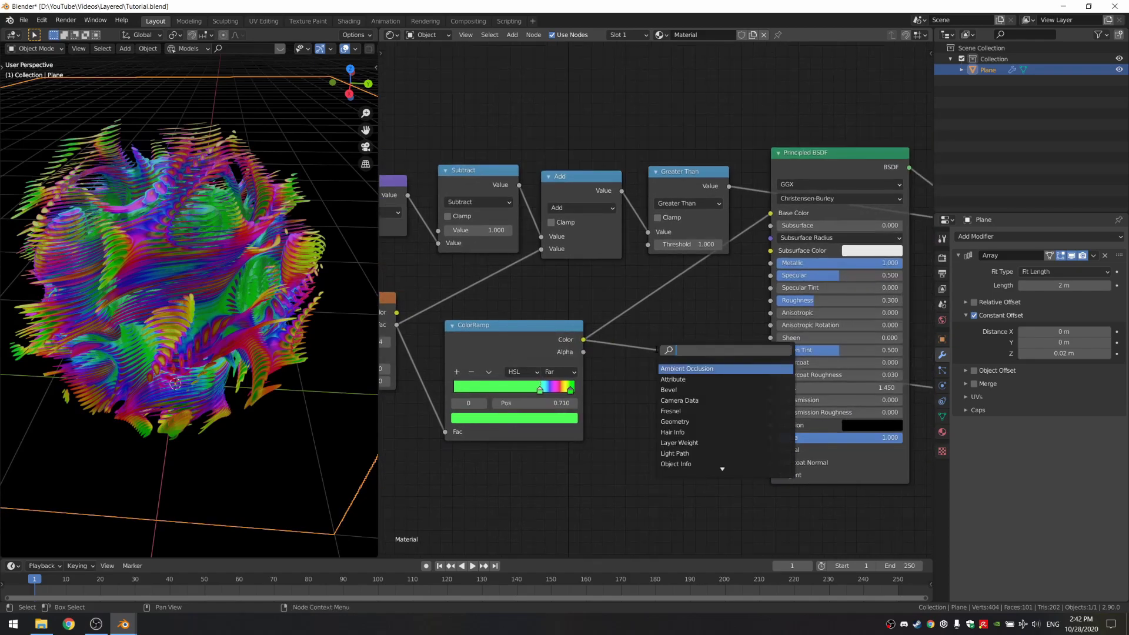
pyautogui.write('hue')
pyautogui.press('Return')
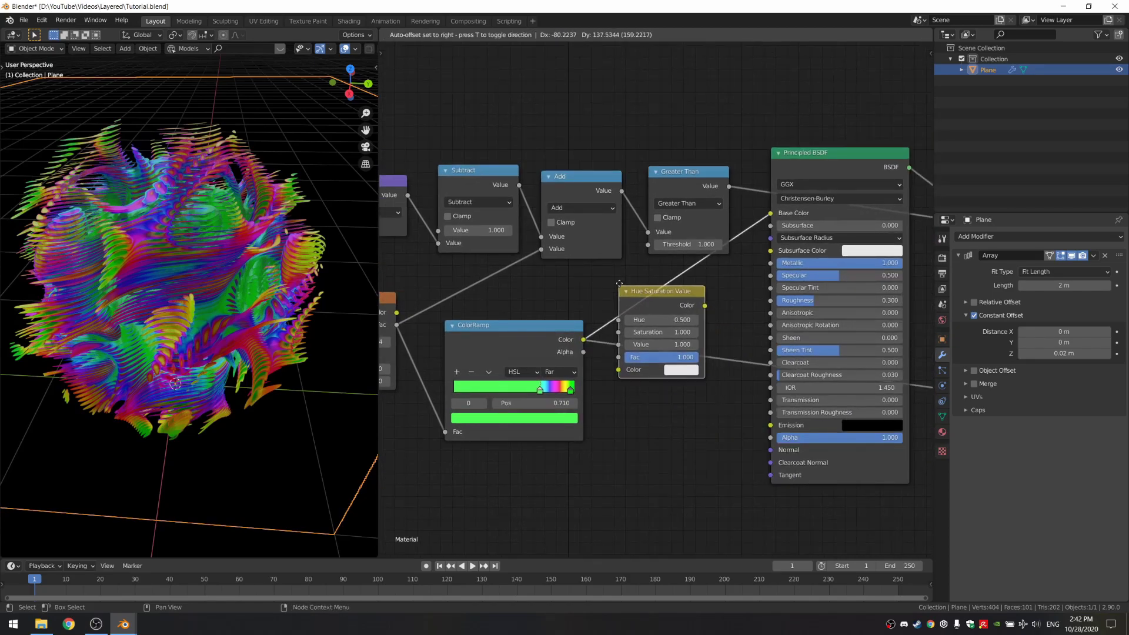
pyautogui.click(631, 269)
# Set the Hue Saturation Value node's Saturation to 0.9 and save the file.
pyautogui.doubleClick(676, 319)
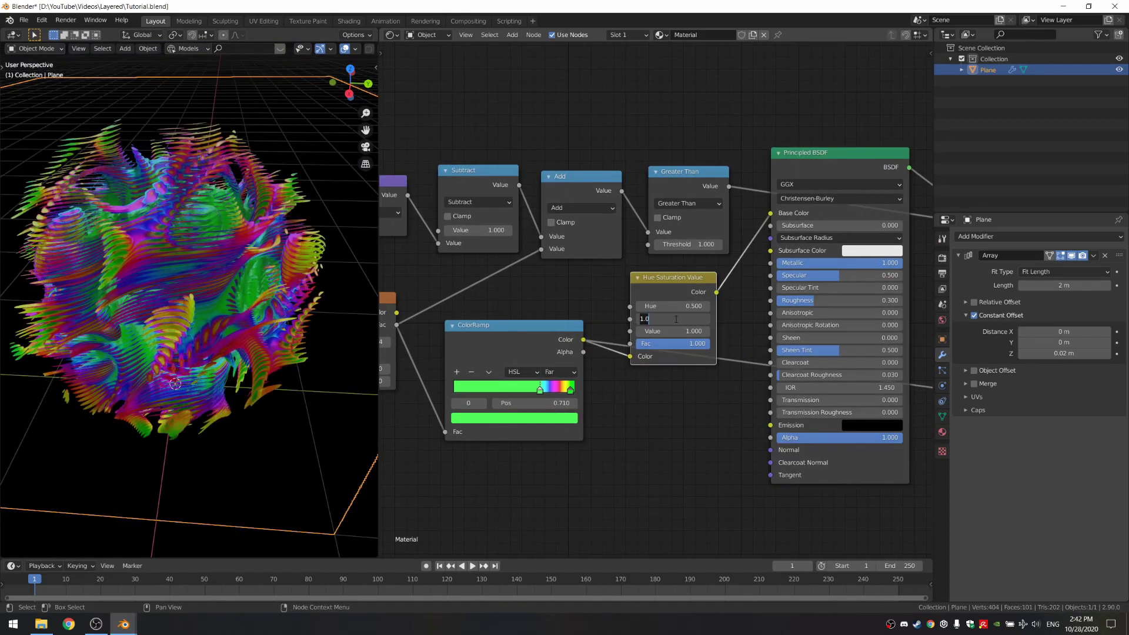
pyautogui.write('0.9')
pyautogui.press('Return')
pyautogui.scroll(-1, 676, 321)
pyautogui.hotkey('ctrl', 's')
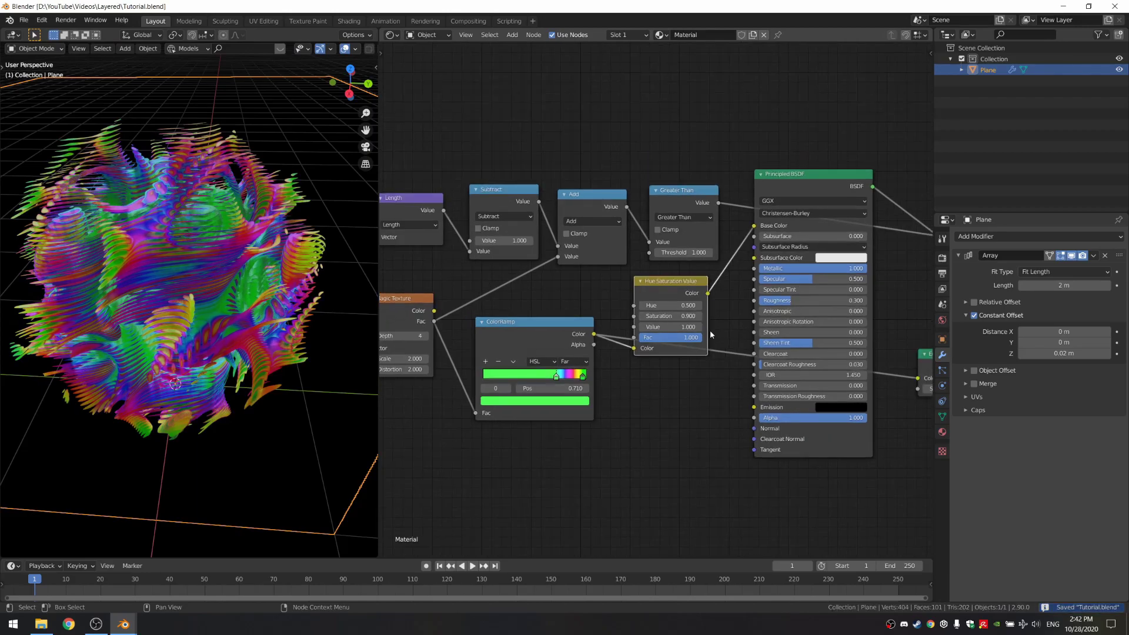
pyautogui.hotkey('ctrl', 's')
pyautogui.scroll(-8, 732, 315)
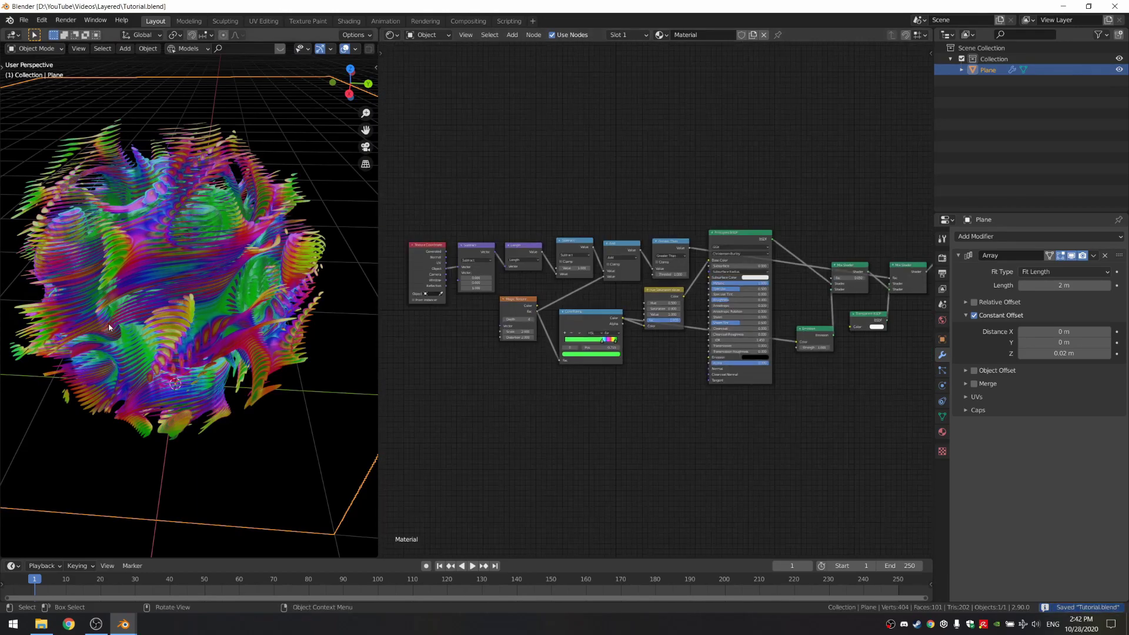
# Orbit to a diagonal view from above the shape, add a camera, and align the camera to this view.
pyautogui.moveTo(206, 318); pyautogui.dragTo(157, 318, button='middle')
pyautogui.scroll(-7, 157, 318)
pyautogui.scroll(6, 173, 305)
pyautogui.scroll(2, 171, 305)
pyautogui.hotkey('shift', 'a')
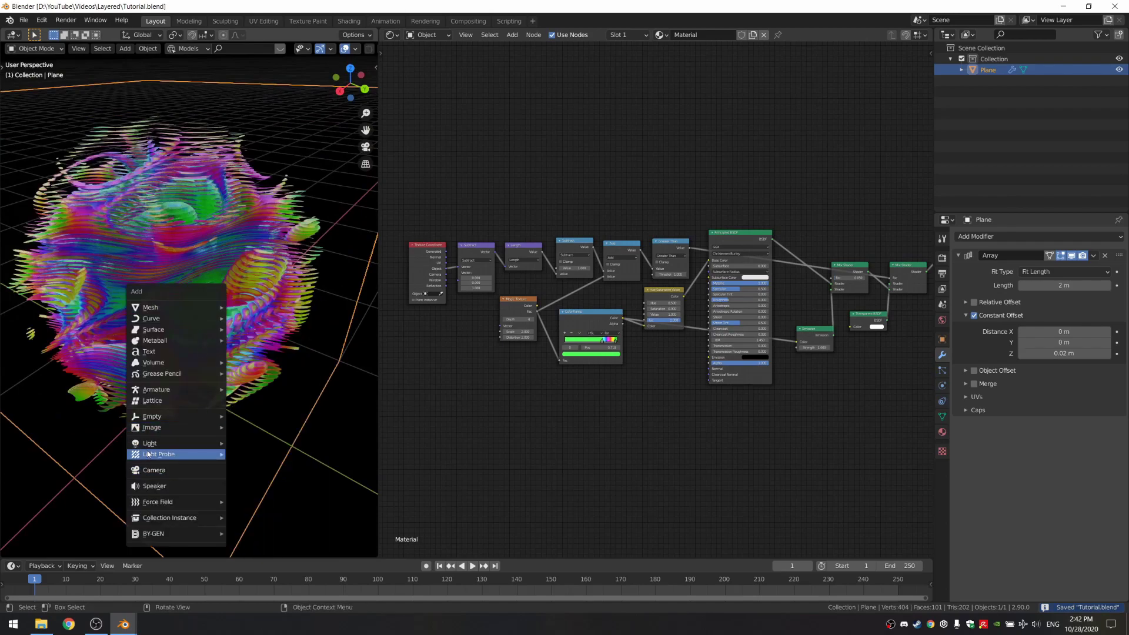
pyautogui.click(171, 469)
pyautogui.press('ctrl+alt+KP_0')
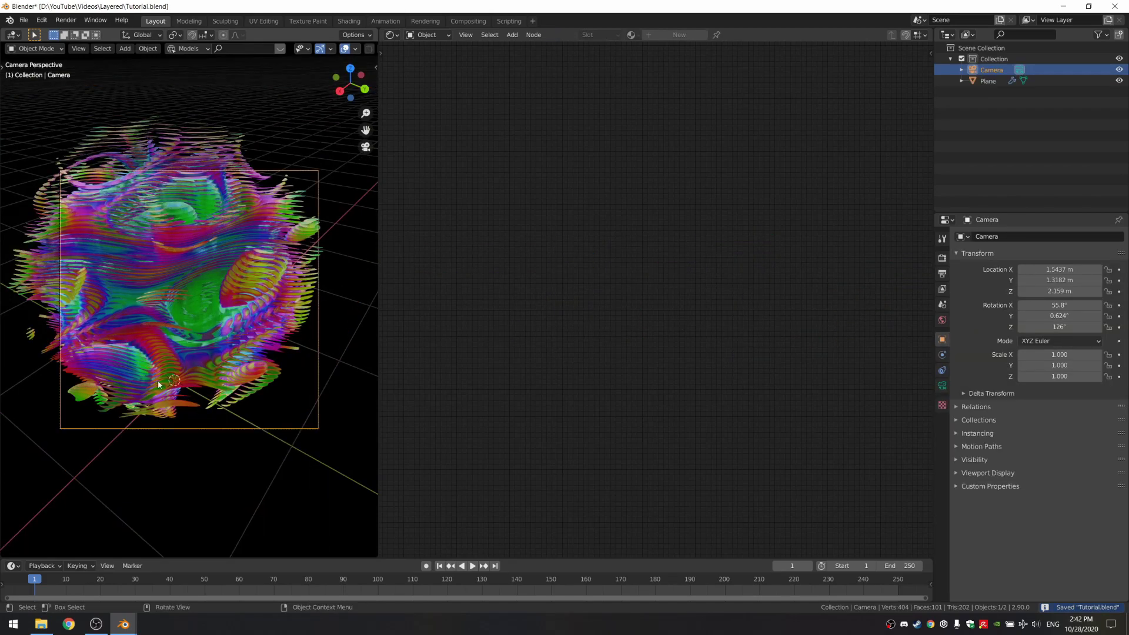
# Shift the camera to center the shape and pull it back along its local Z axis to frame the whole shape.
pyautogui.press('g')
pyautogui.click(262, 292)
pyautogui.press('g')
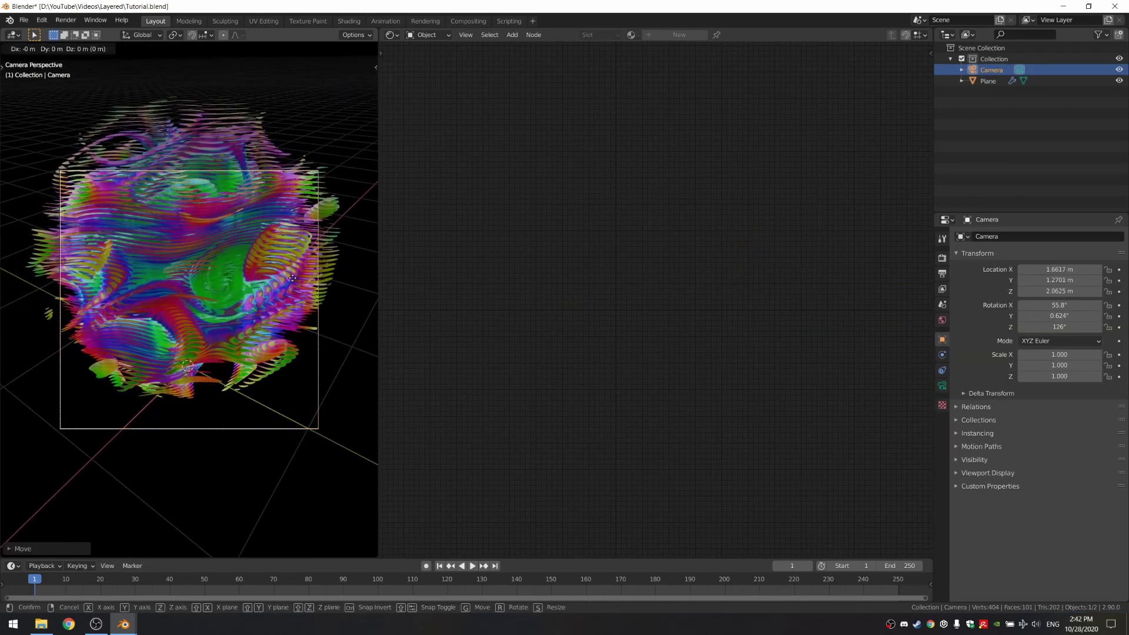
pyautogui.press('z')
pyautogui.press('z')
pyautogui.click(305, 296)
# Rotate the camera about its local X axis to about 69.8° and lower it along global Z to about 2.3 m.
pyautogui.press('r')
pyautogui.press('x')
pyautogui.press('x')
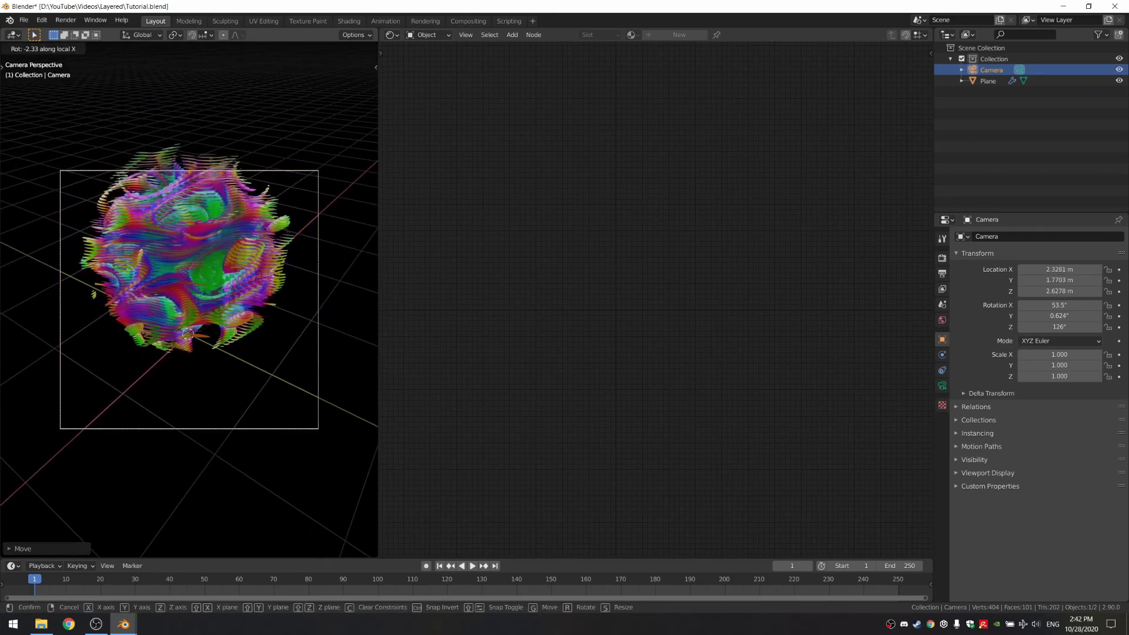
pyautogui.click(345, 206)
pyautogui.press('g')
pyautogui.press('z')
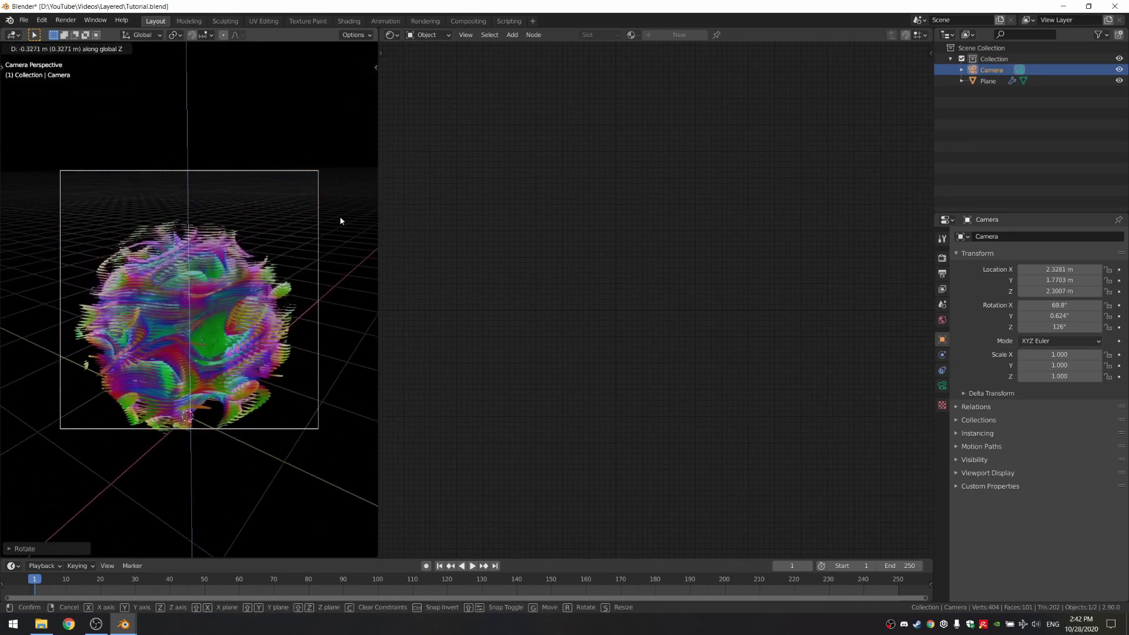
pyautogui.click(340, 221)
# Refine the camera framing by tilting it to about 64.9° on X and raising it to about 2.43 m on Z.
pyautogui.press('r')
pyautogui.press('r')
pyautogui.press('x')
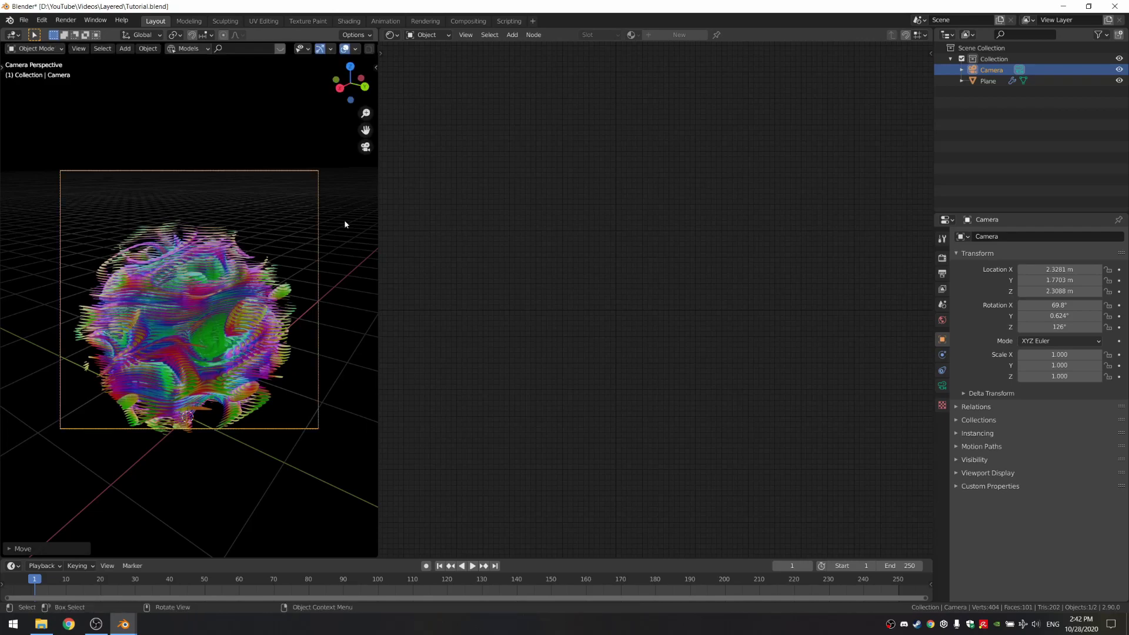
pyautogui.press('x')
pyautogui.click(343, 202)
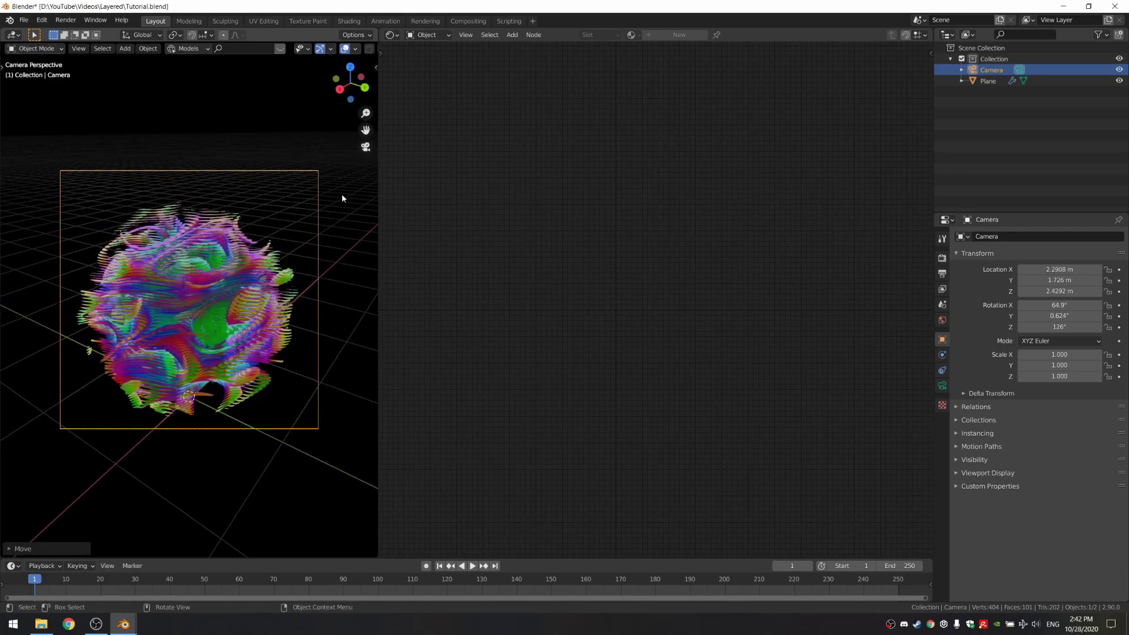
# Select the plane and save the file.
pyautogui.click(248, 309)
pyautogui.scroll(3, 242, 330)
pyautogui.hotkey('ctrl', 's')
# Set the Array modifier's constant offset Z distance to 0.005 m and save the file.
pyautogui.scroll(5, 244, 338)
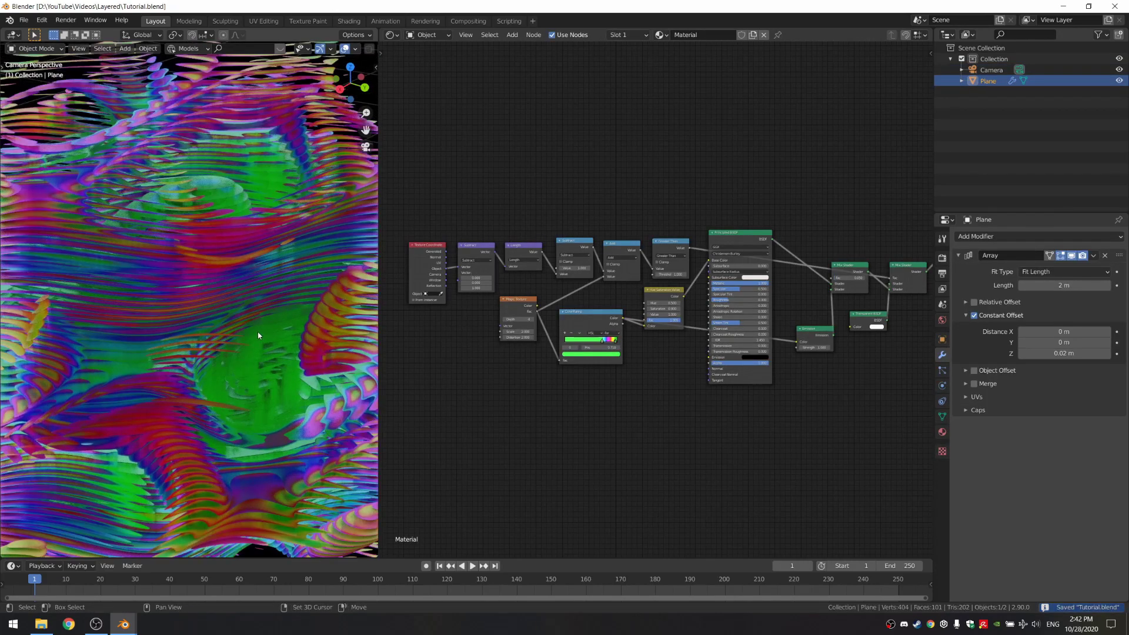
pyautogui.scroll(-8, 169, 361)
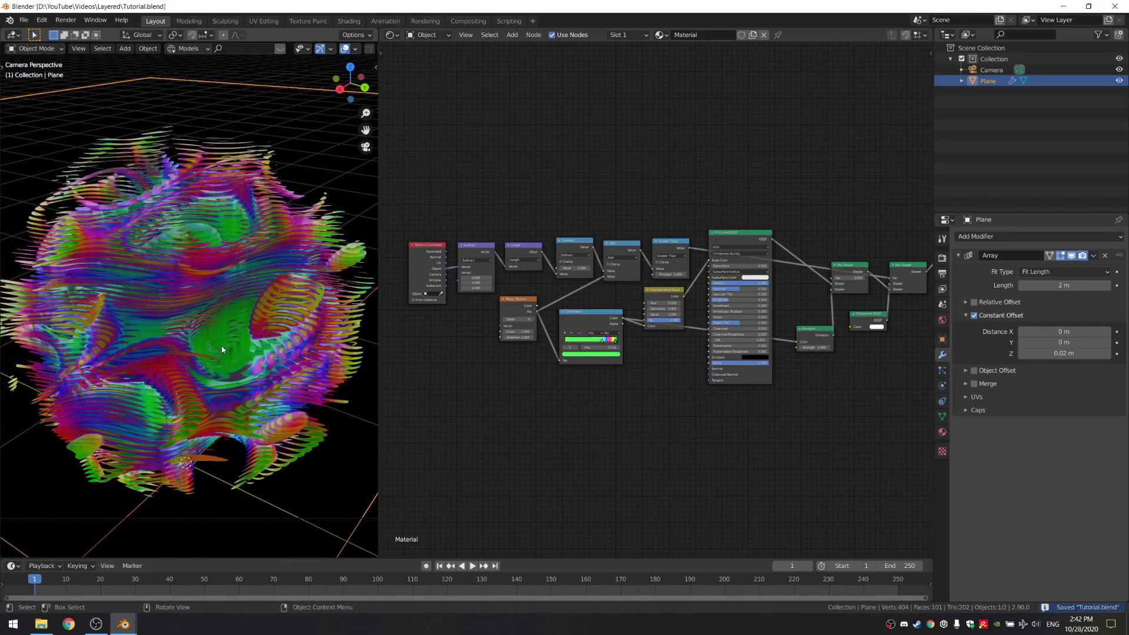
pyautogui.moveTo(227, 293)
pyautogui.mouseDown(button='middle')
pyautogui.moveTo(271, 301)
pyautogui.moveTo(232, 307)
pyautogui.mouseUp(button='middle')
pyautogui.scroll(5, 249, 356)
pyautogui.moveTo(249, 356)
pyautogui.mouseDown(button='middle')
pyautogui.moveTo(239, 291)
pyautogui.moveTo(247, 335)
pyautogui.mouseUp(button='middle')
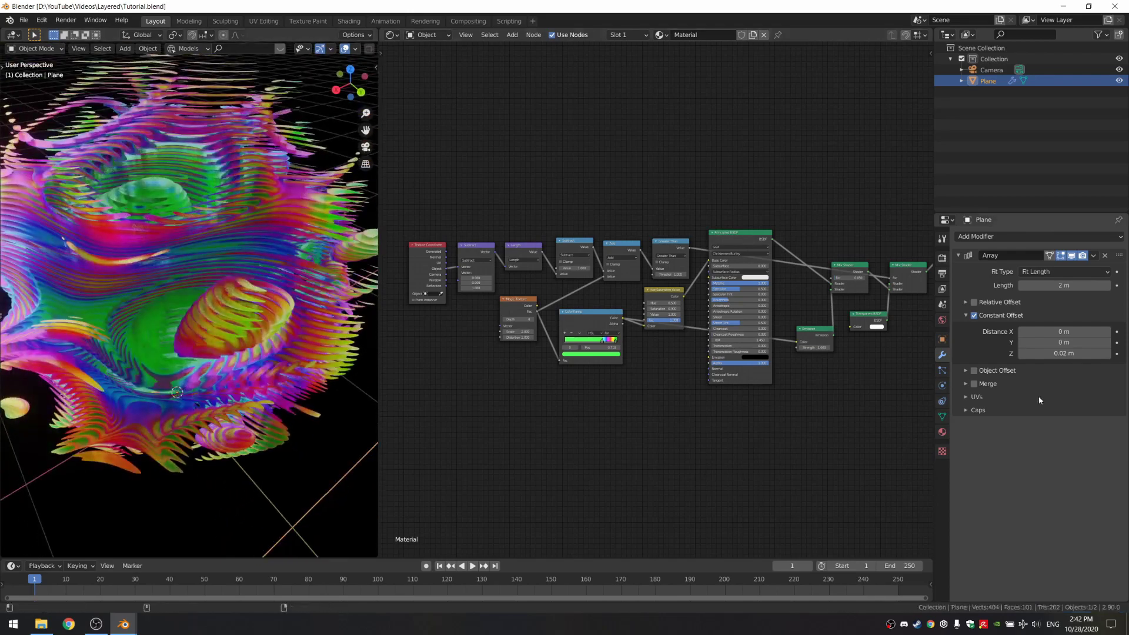
pyautogui.click(1047, 353)
pyautogui.write('0.0')
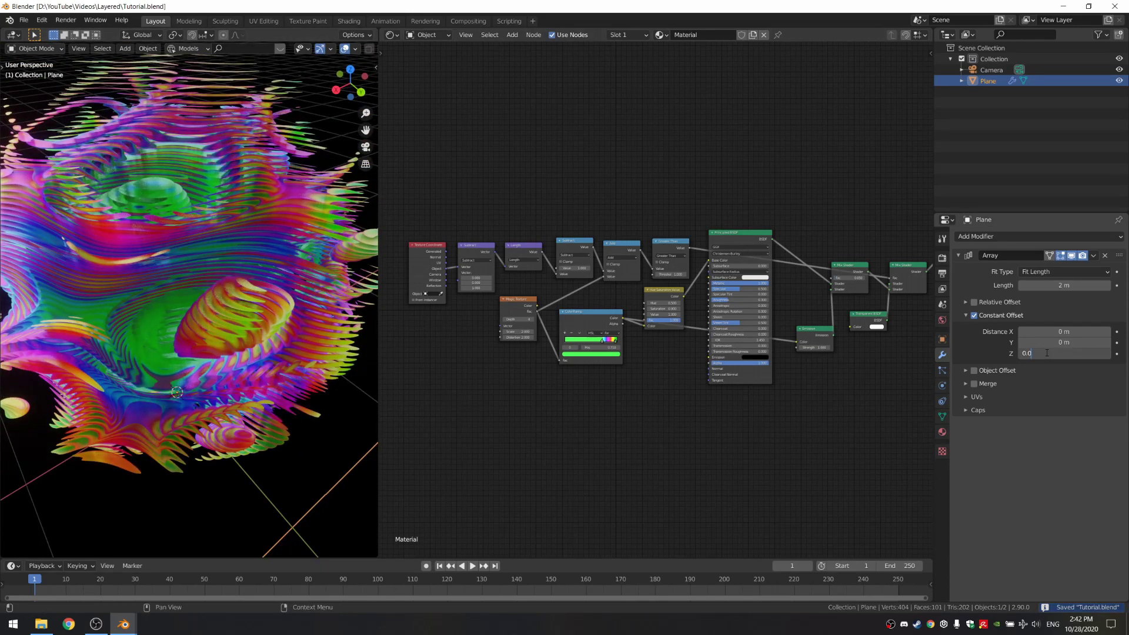
pyautogui.write('05')
pyautogui.press('Return')
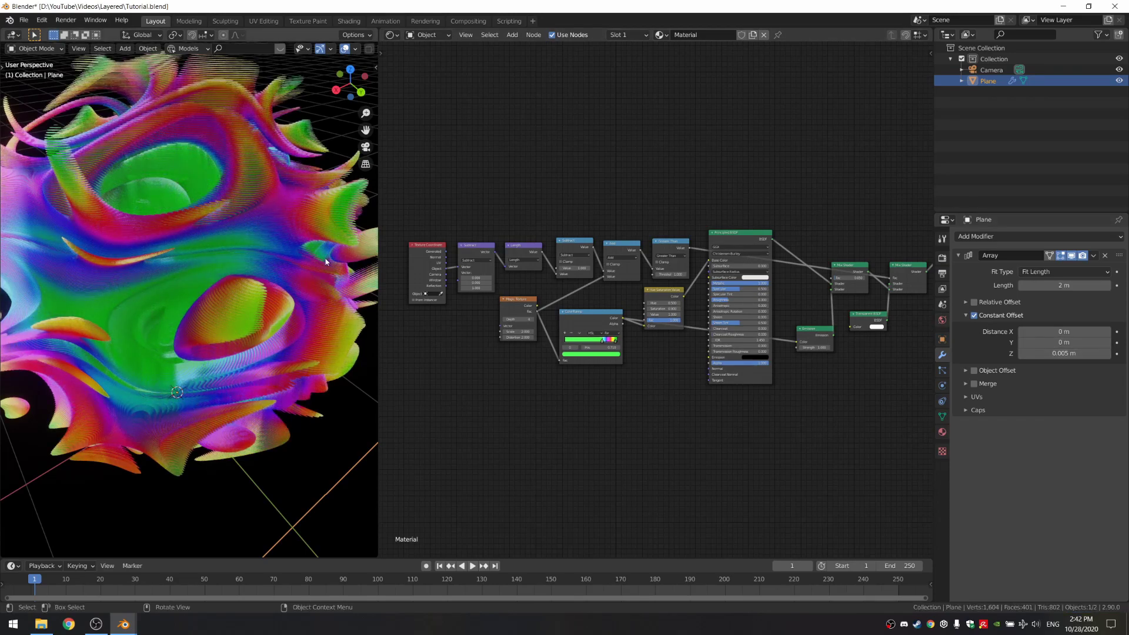
pyautogui.scroll(-5, 221, 369)
pyautogui.hotkey('ctrl', 's')
# Add a Bump node below the Hue Saturation Value node and connect its Normal output to the Principled BSDF's Normal input.
pyautogui.scroll(5, 199, 377)
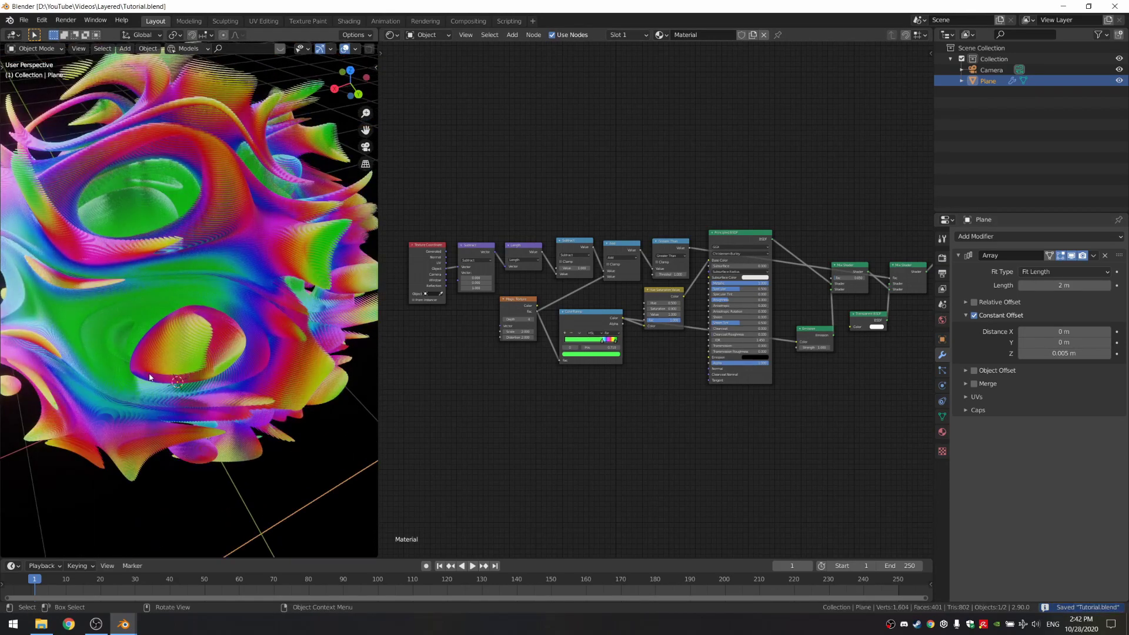
pyautogui.moveTo(133, 215); pyautogui.dragTo(400, 363, button='middle')
pyautogui.moveTo(289, 366); pyautogui.dragTo(246, 372, button='middle')
pyautogui.scroll(3, 643, 421)
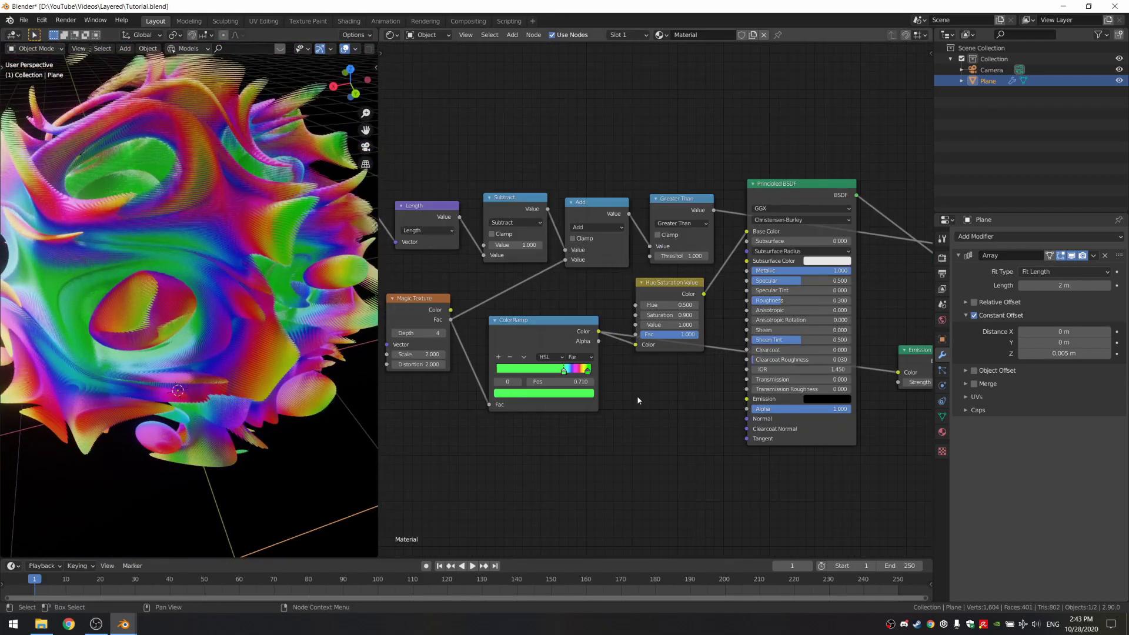
pyautogui.hotkey('shift', 'a')
pyautogui.click(640, 398)
pyautogui.write('bump')
pyautogui.press('Return')
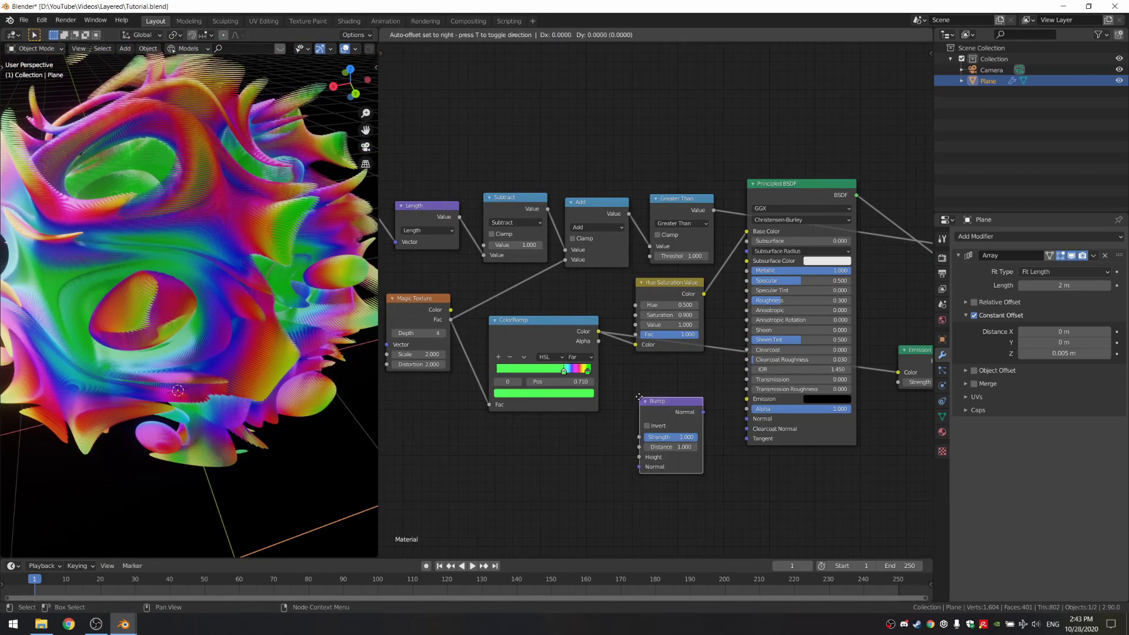
pyautogui.click(640, 399)
pyautogui.moveTo(759, 426); pyautogui.dragTo(754, 419)
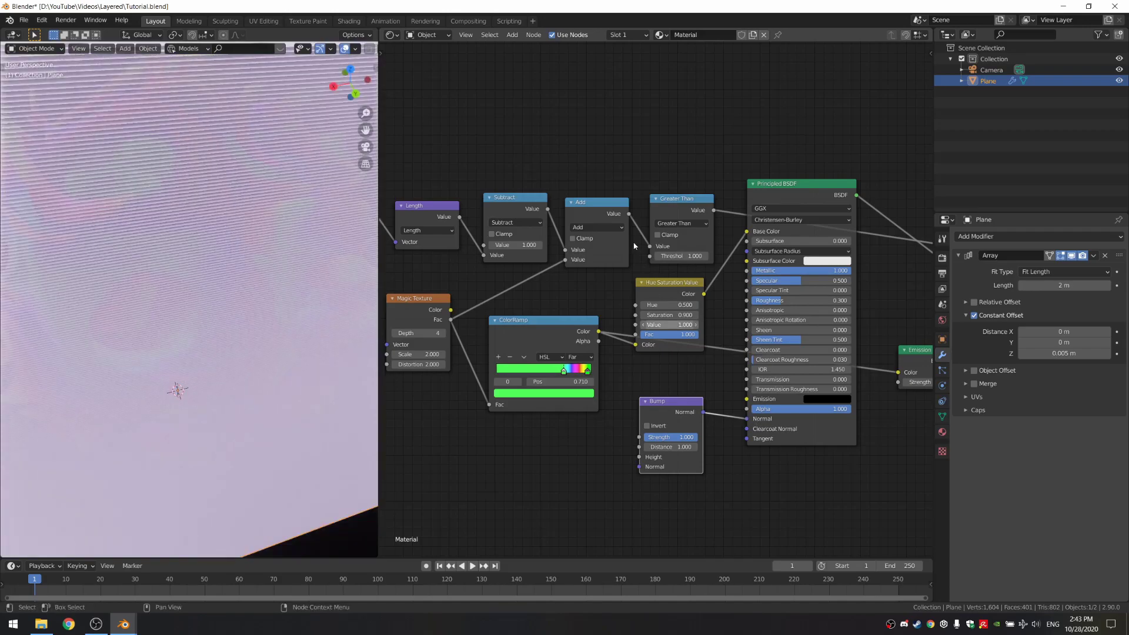
# Connect the Add node's Value output to the Bump node's Height input and save the file.
pyautogui.moveTo(629, 214); pyautogui.dragTo(641, 457)
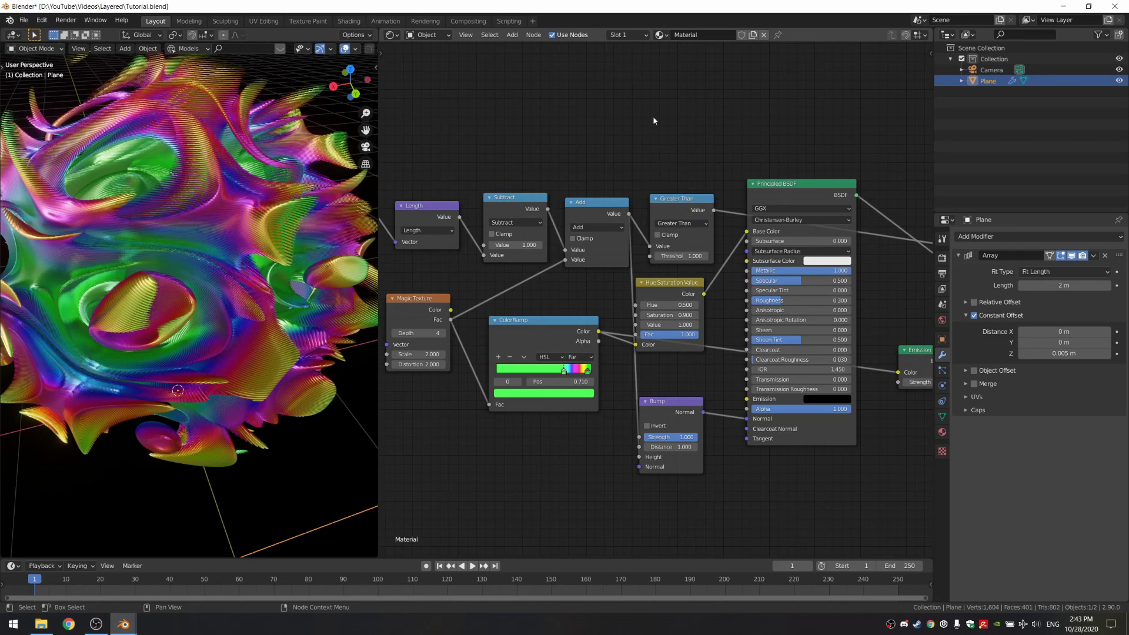
pyautogui.moveTo(685, 225); pyautogui.dragTo(662, 144)
pyautogui.hotkey('ctrl', 's')
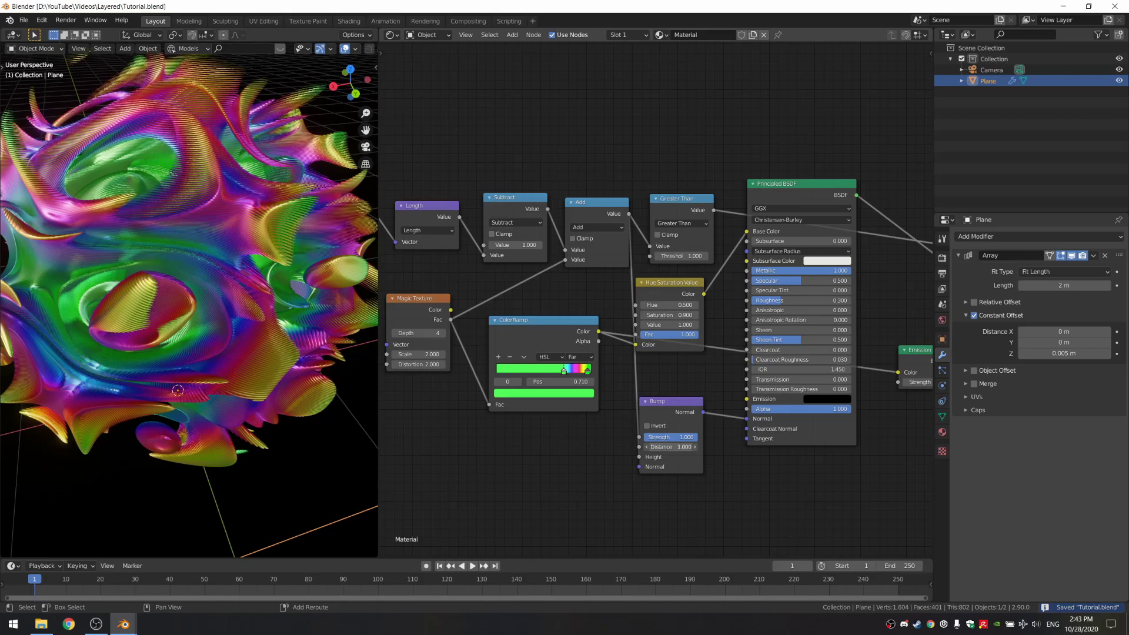
# Set the Bump node's Distance to 0.09 and check the shape from a lower angle.
pyautogui.moveTo(670, 447); pyautogui.dragTo(616, 447)
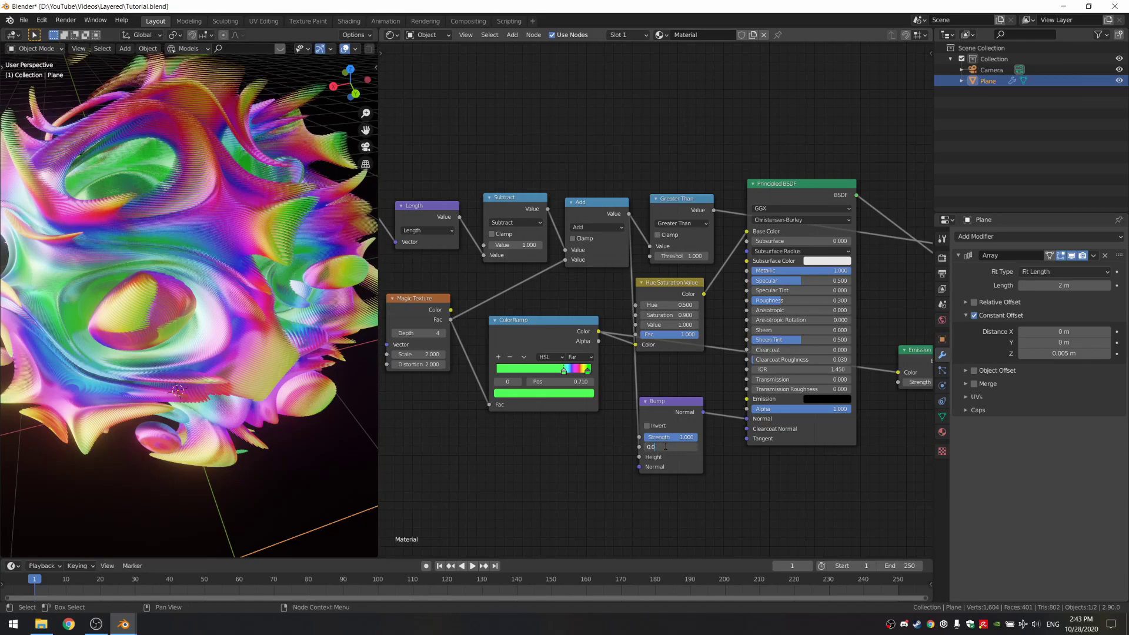
pyautogui.write('9')
pyautogui.press('Return')
pyautogui.moveTo(201, 276)
pyautogui.mouseDown(button='middle')
pyautogui.moveTo(287, 272)
pyautogui.moveTo(238, 295)
pyautogui.moveTo(211, 282)
pyautogui.mouseUp(button='middle')
pyautogui.scroll(-6, 194, 277)
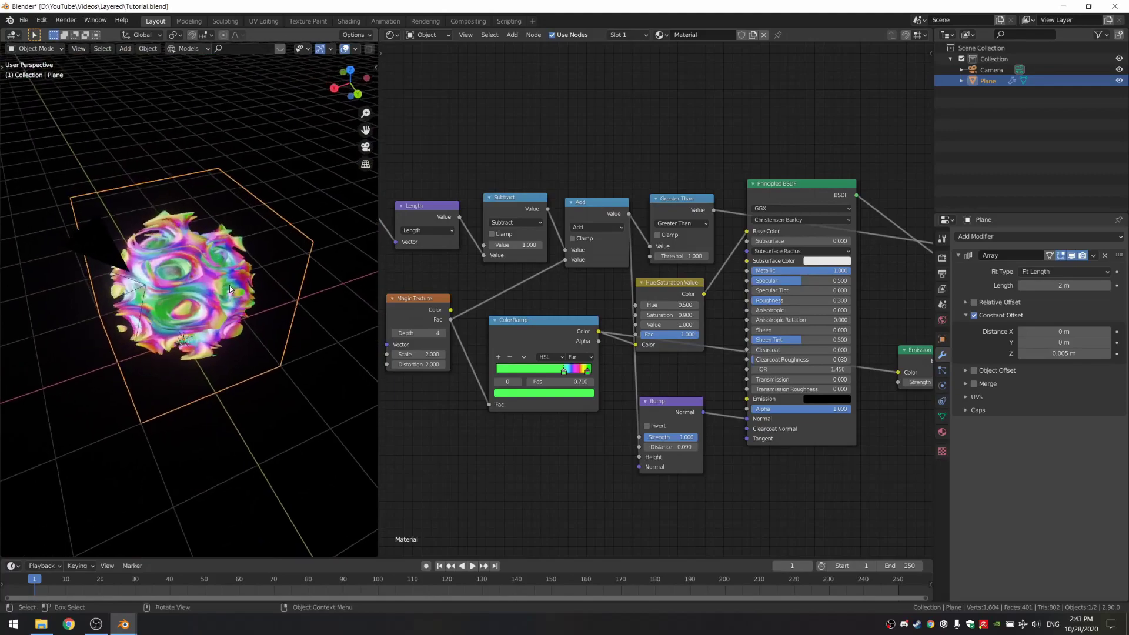
pyautogui.scroll(2, 232, 289)
pyautogui.moveTo(225, 313); pyautogui.dragTo(333, 187, button='middle')
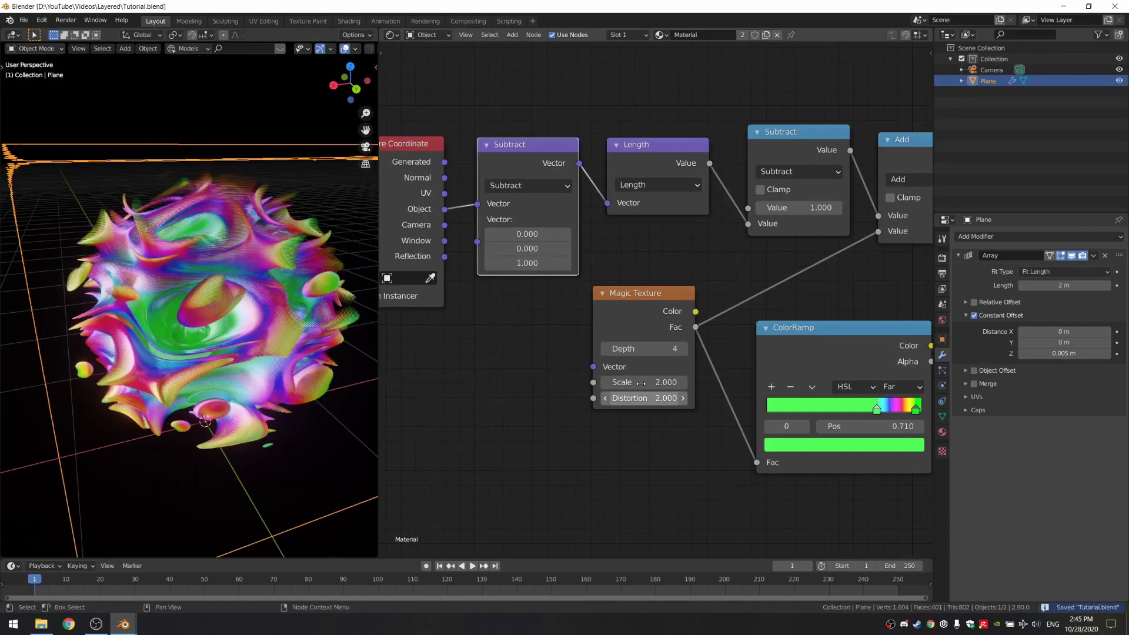
# Try Magic Texture Depth values of 5 and 3, return the Depth to 4, and save the file.
pyautogui.click(682, 348)
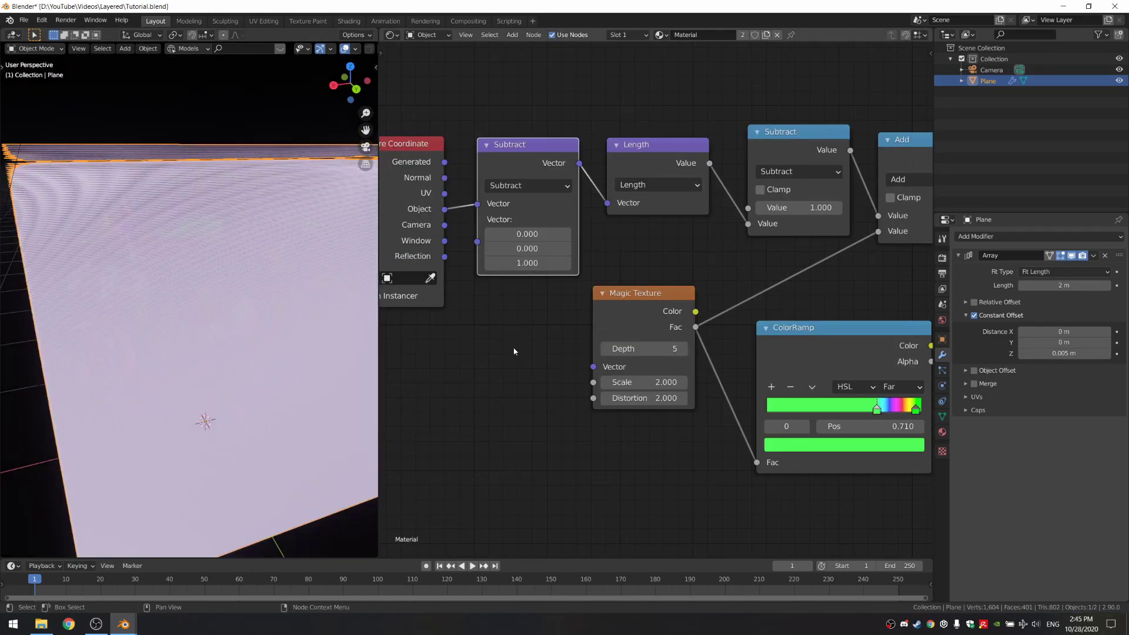
pyautogui.hotkey('ctrl', 's')
pyautogui.doubleClick(646, 353)
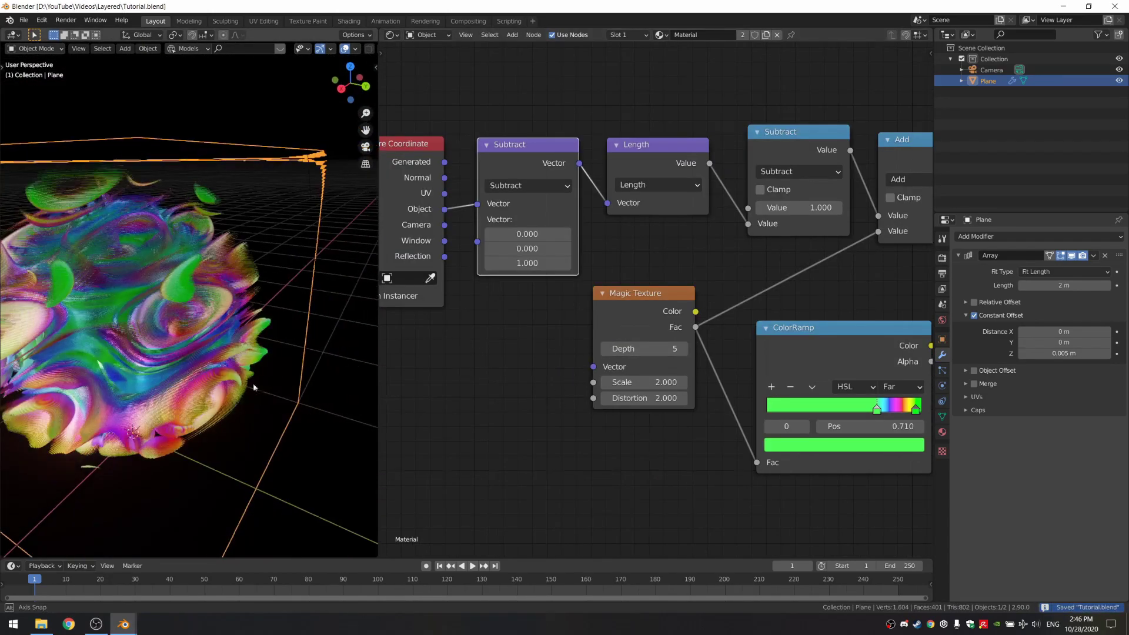
pyautogui.write('4')
pyautogui.press('Return')
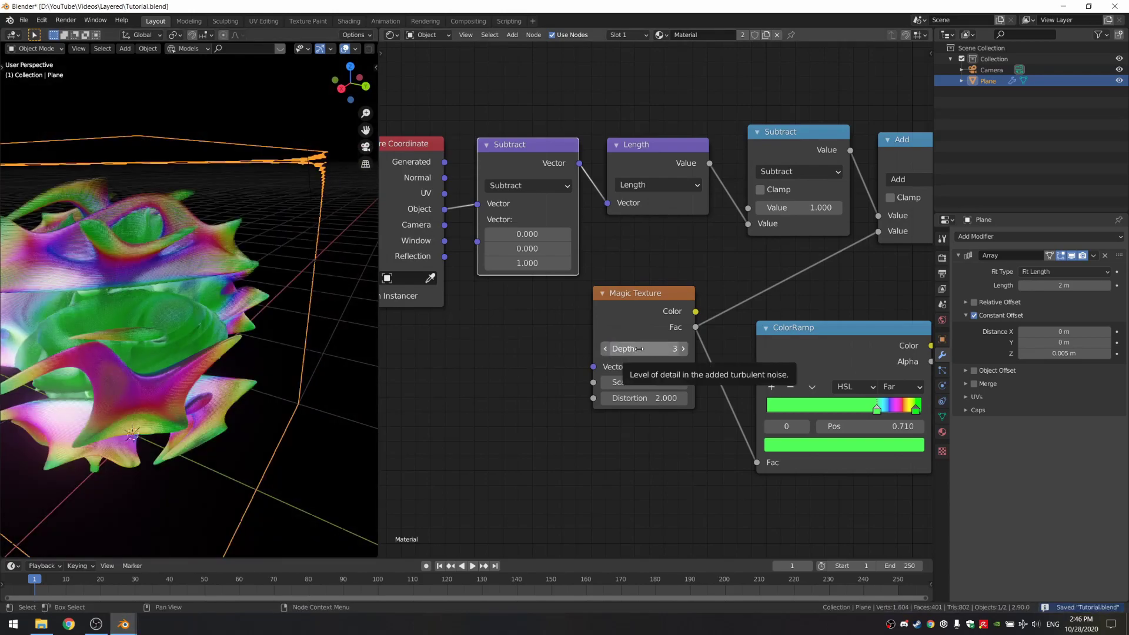
pyautogui.hotkey('ctrl', 's')
# Examine the shape in the viewport and the node chain from the Magic Texture to the Principled BSDF.
pyautogui.press('Home')
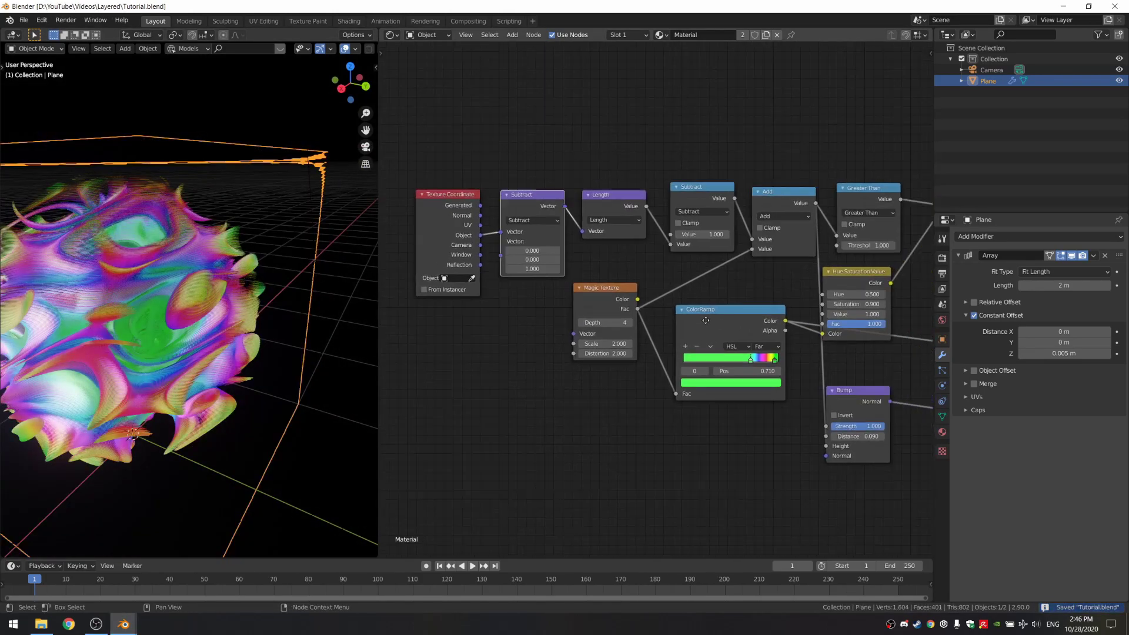
pyautogui.moveTo(302, 394); pyautogui.dragTo(244, 392, button='middle')
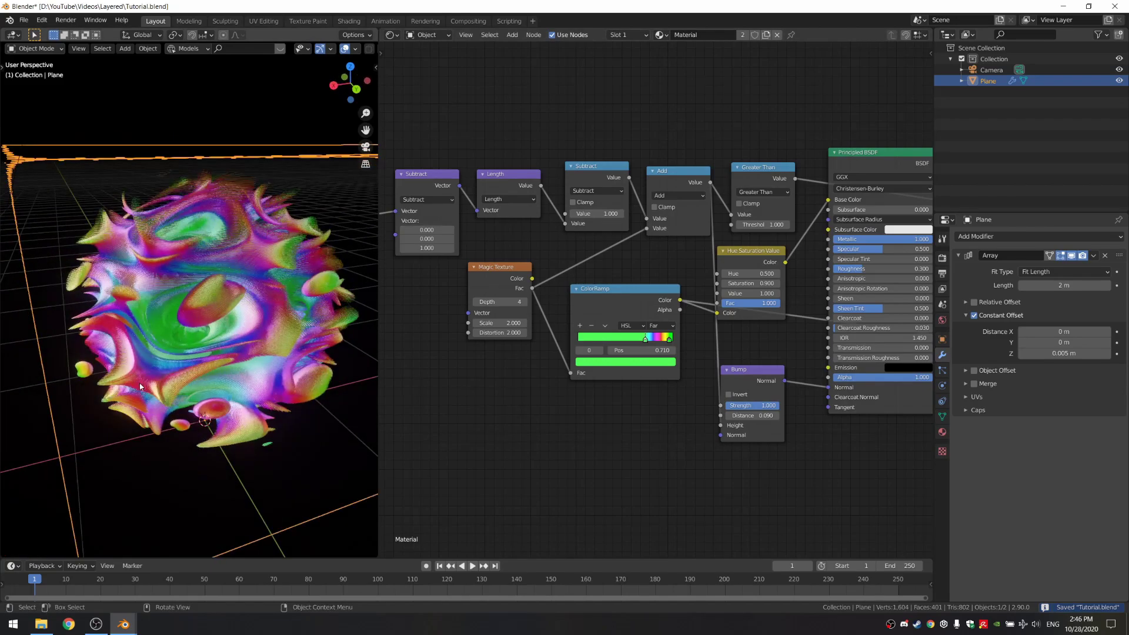
pyautogui.scroll(-4, 245, 391)
pyautogui.hotkey('ctrl', 's')
pyautogui.scroll(6, 488, 368)
pyautogui.moveTo(488, 369); pyautogui.dragTo(650, 386, button='middle')
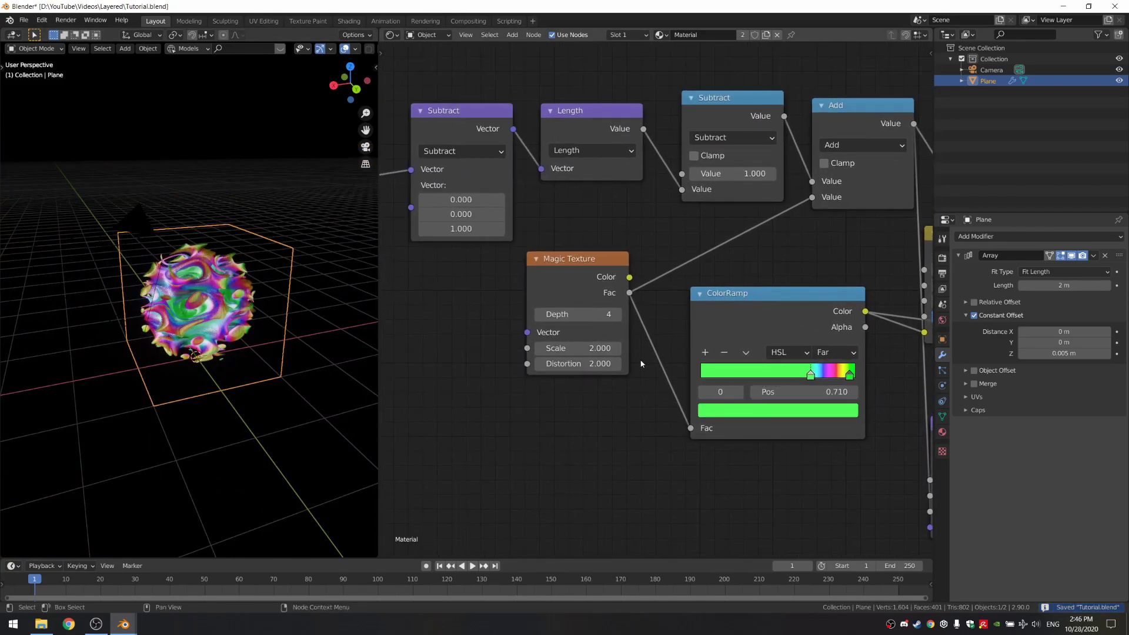
pyautogui.scroll(-7, 632, 378)
pyautogui.moveTo(778, 230); pyautogui.dragTo(589, 256, button='middle')
pyautogui.scroll(7, 645, 140)
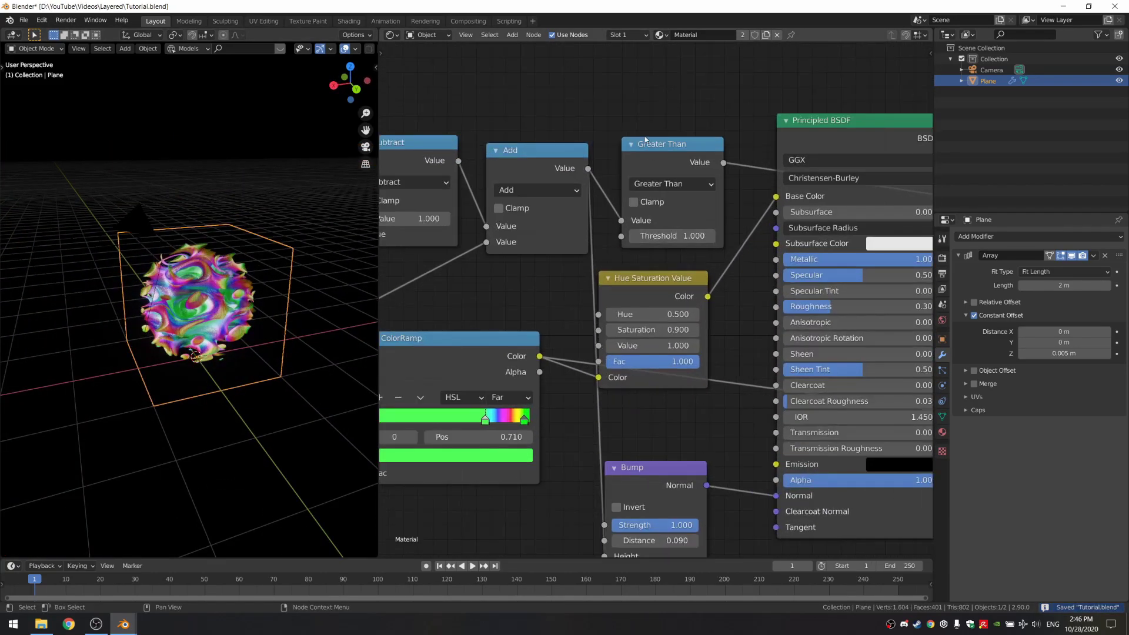
pyautogui.moveTo(637, 97); pyautogui.dragTo(708, 215)
pyautogui.click(648, 107)
pyautogui.scroll(-3, 653, 309)
pyautogui.hotkey('ctrl', 's')
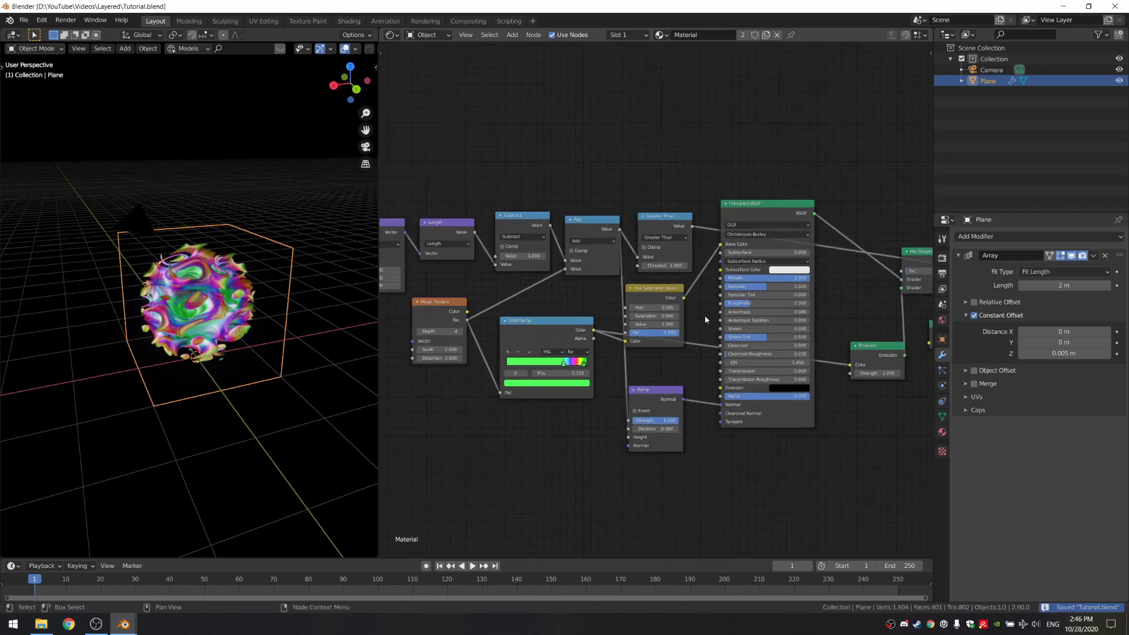
pyautogui.scroll(2, 704, 315)
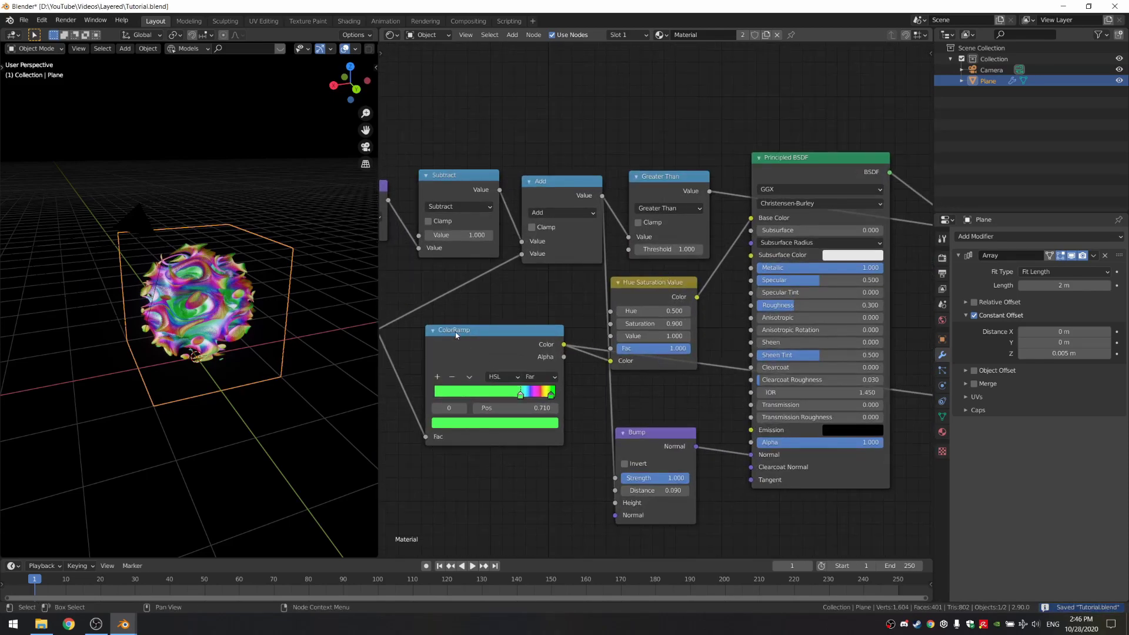